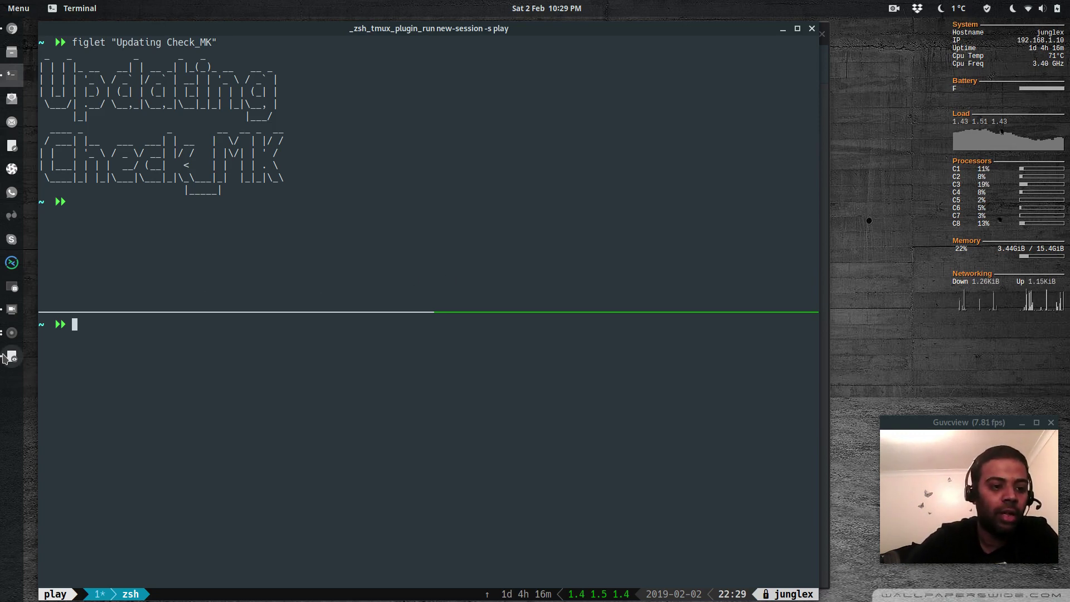
Step: Bring up omd-upgrade.pdf in Document Viewer to walk through the OMD 1.4.0 and 1.5.0 diagrams
click(12, 358)
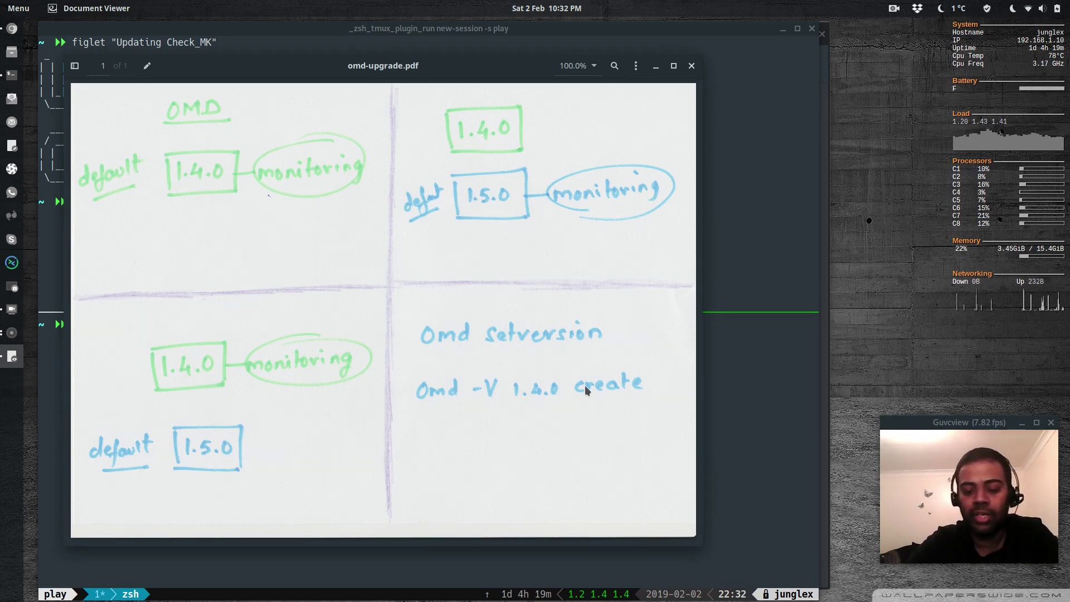
Step: Clone the omd-monitoring repository into the play directory
click(751, 418)
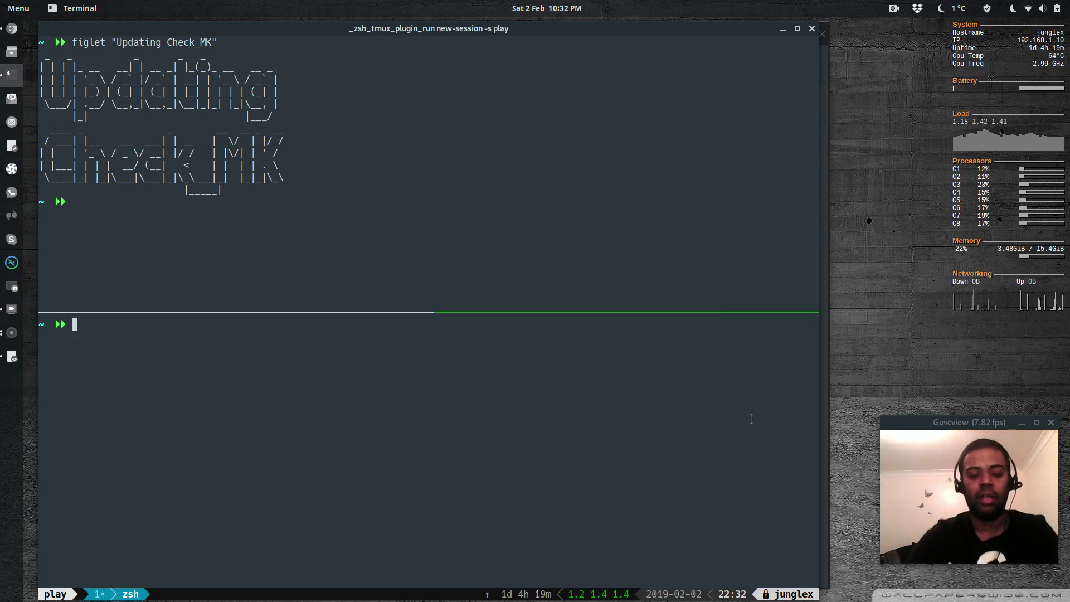
text(cd play)
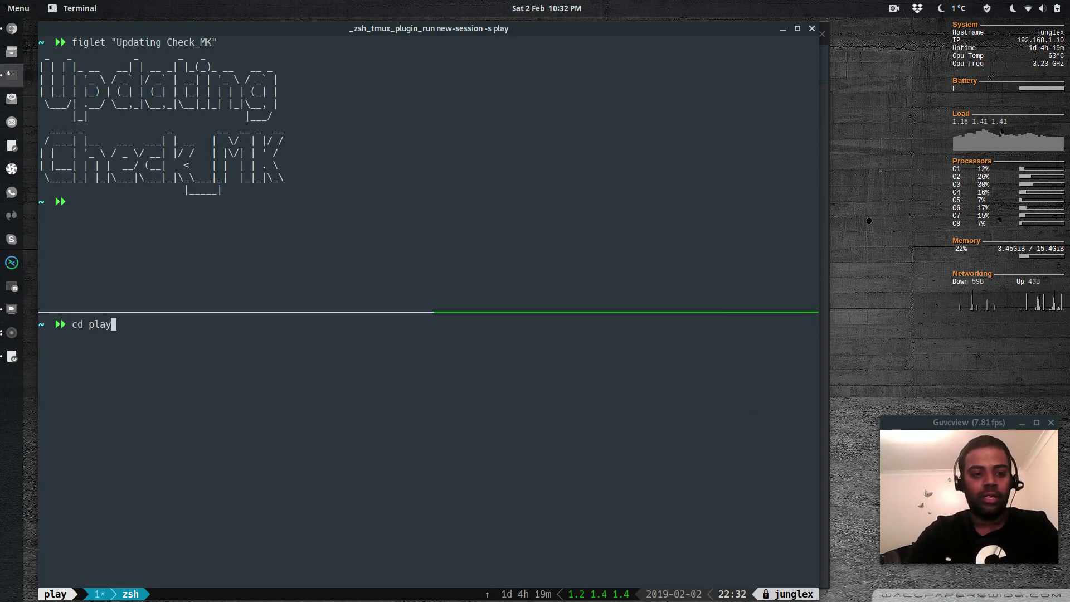
key(Return)
text(git clone)
key(Right)
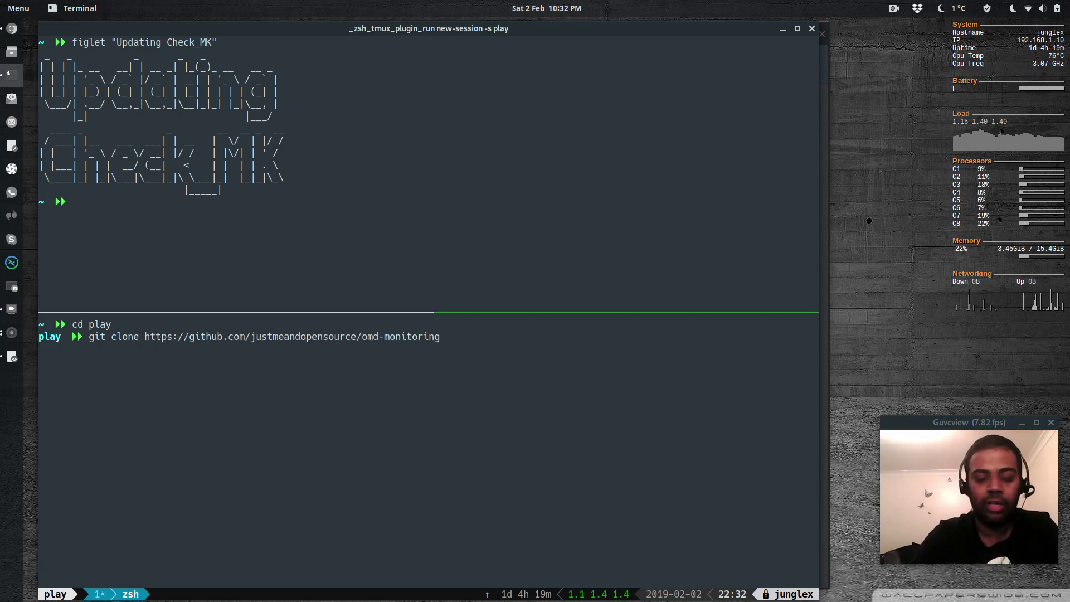
key(Return)
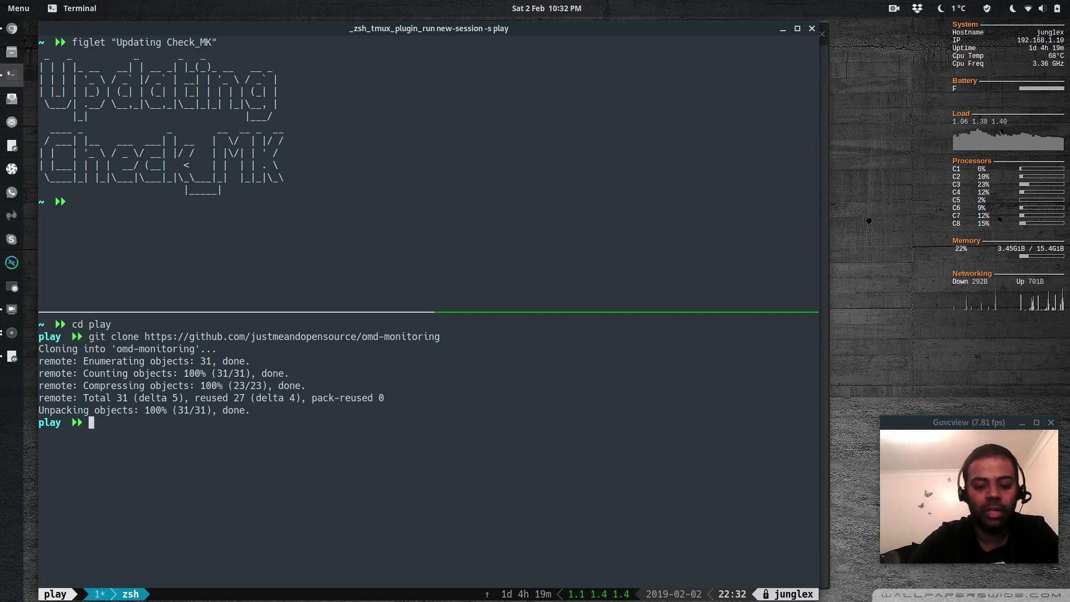
Step: Move into omd-monitoring/vagrant-provisioning and run vagrant up ubuntuvm01
text(cd omd-)
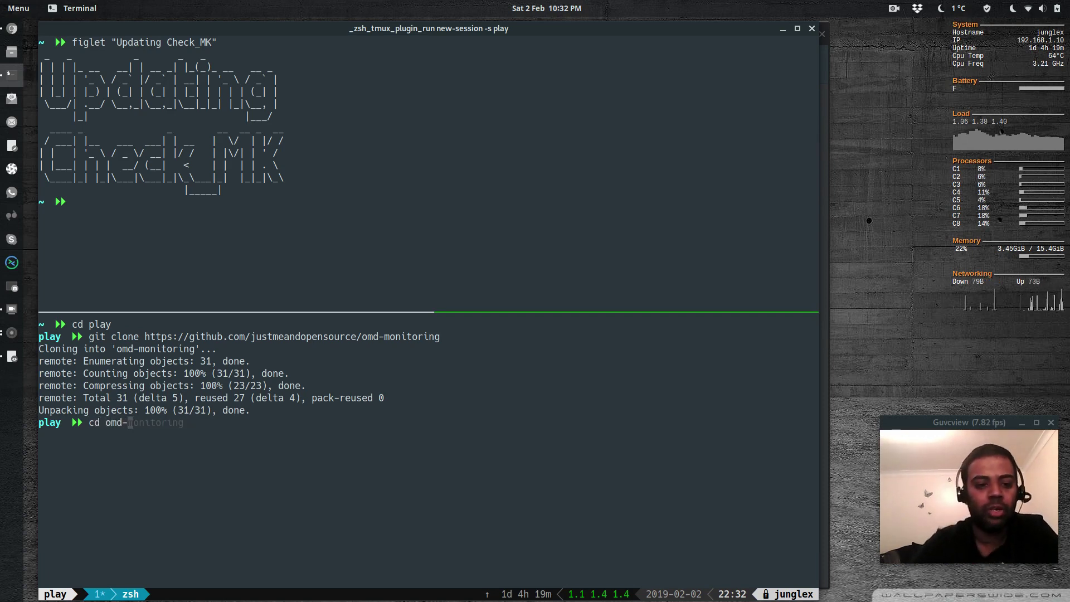
key(Right)
key(Return)
text(cd v)
key(Tab)
key(Return)
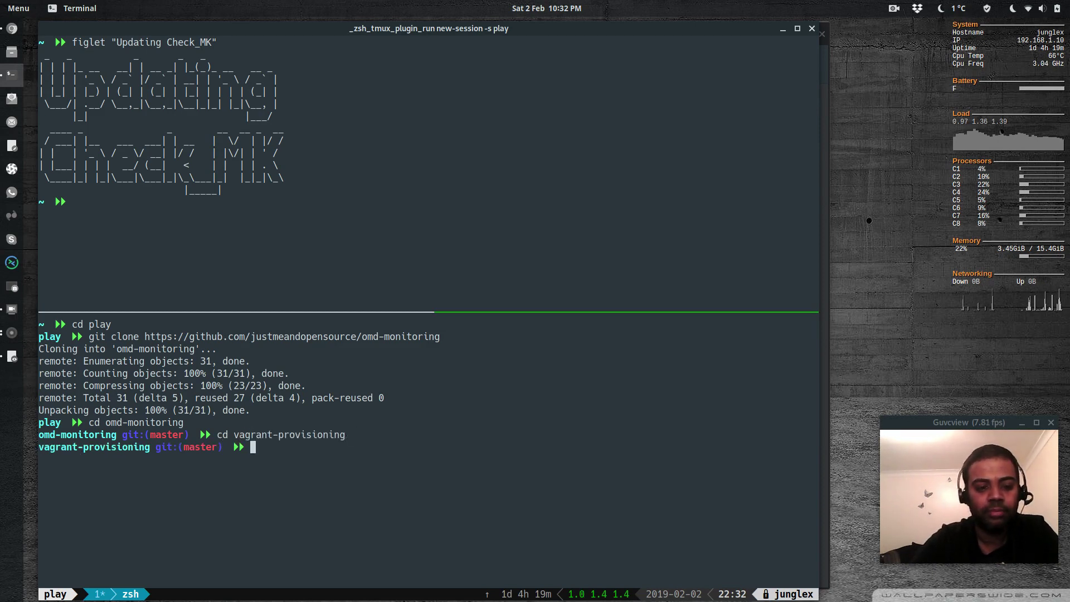
text(vagrant up ubuntuvm01)
key(Return)
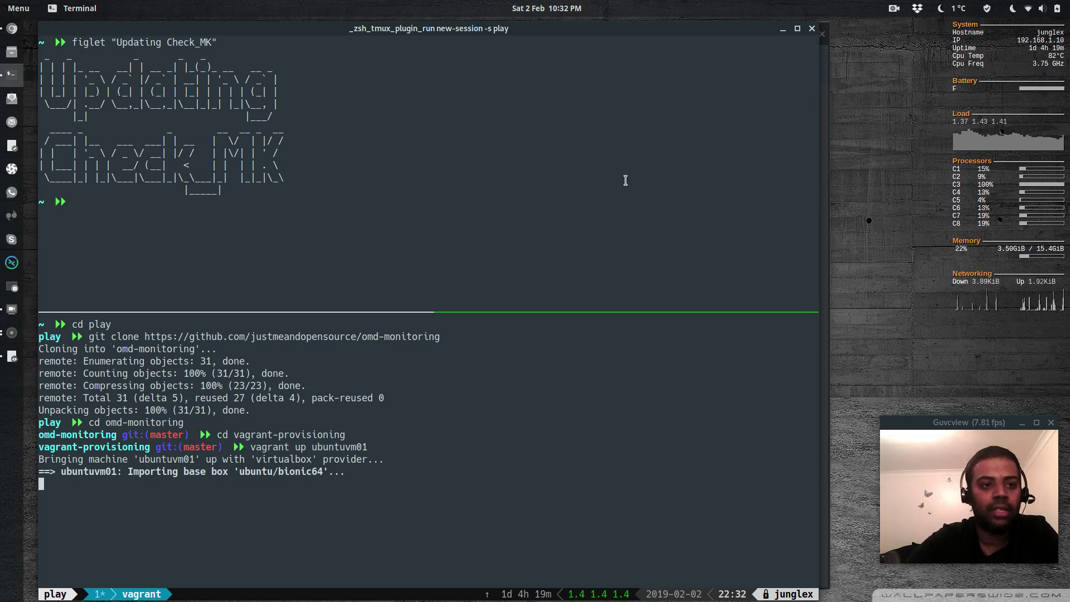
Step: Search check_mk in an incognito window and open the Check_MK website's downloads page
click(11, 29)
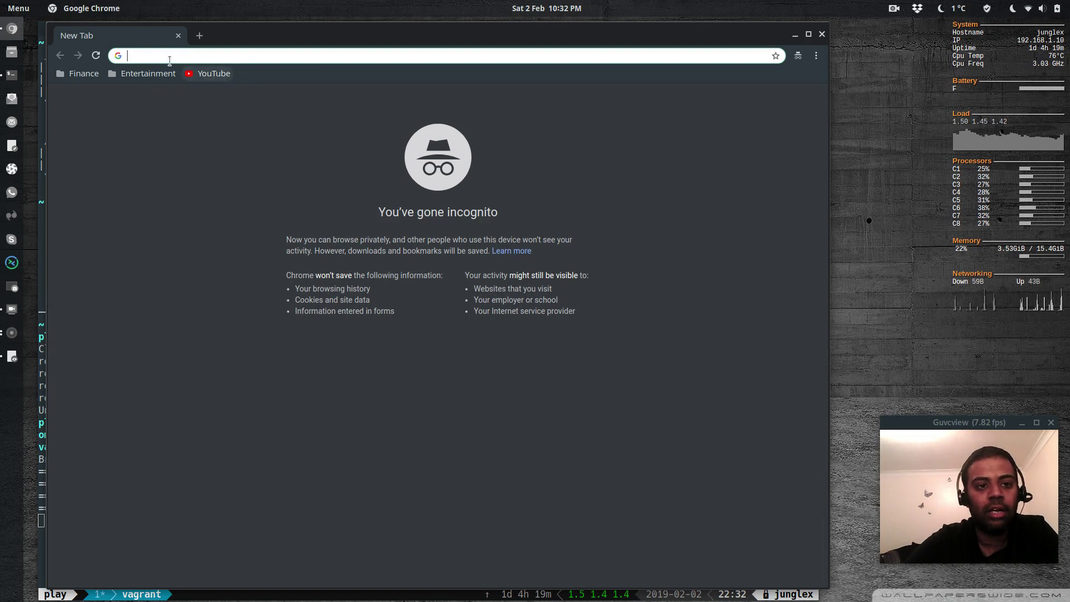
text(check_)
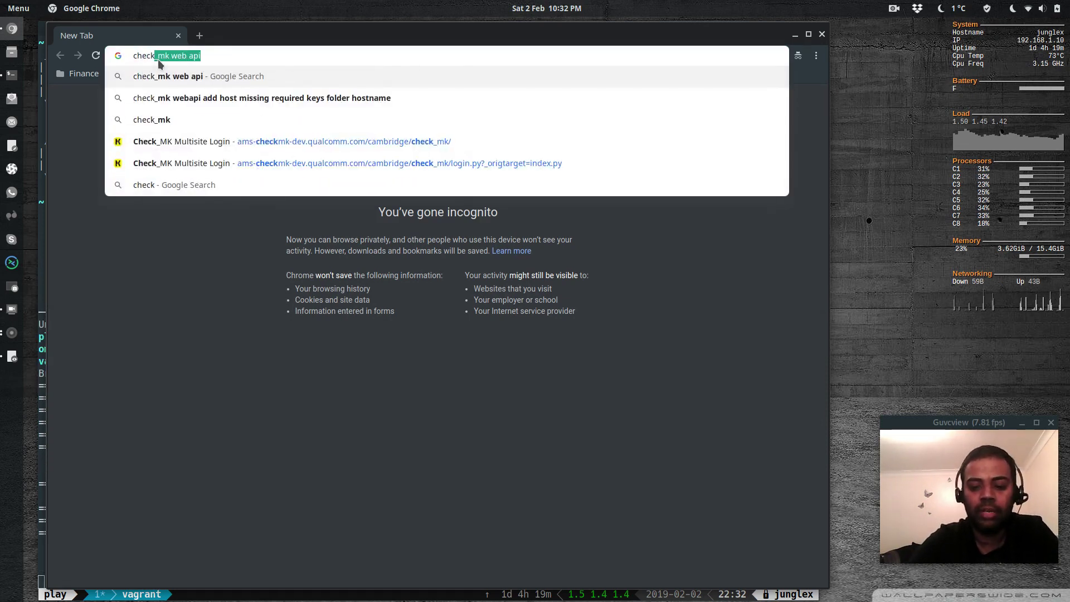
text(mk)
key(Return)
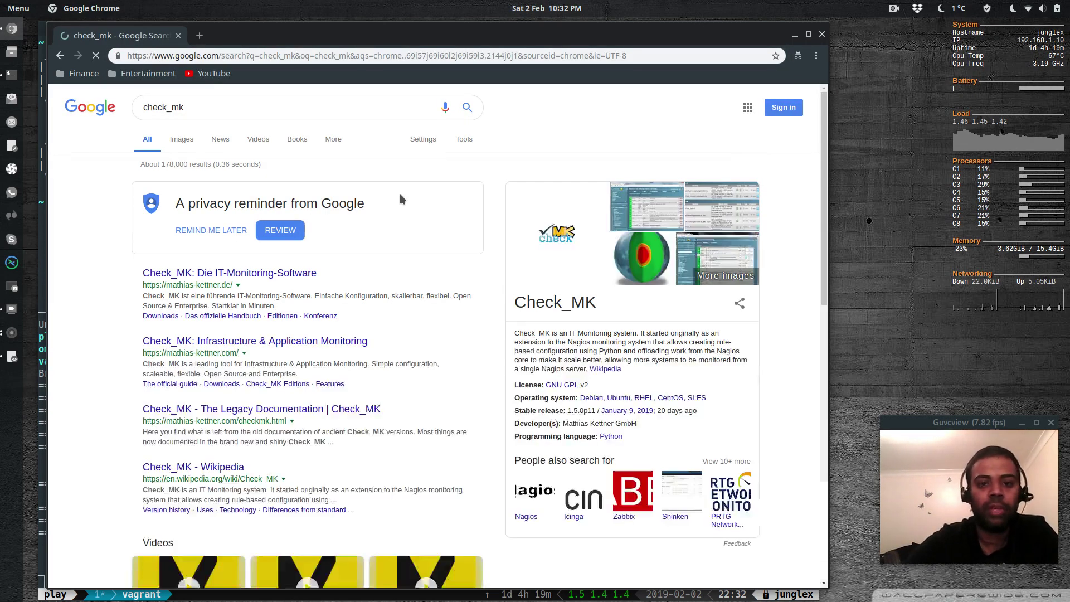
click(268, 342)
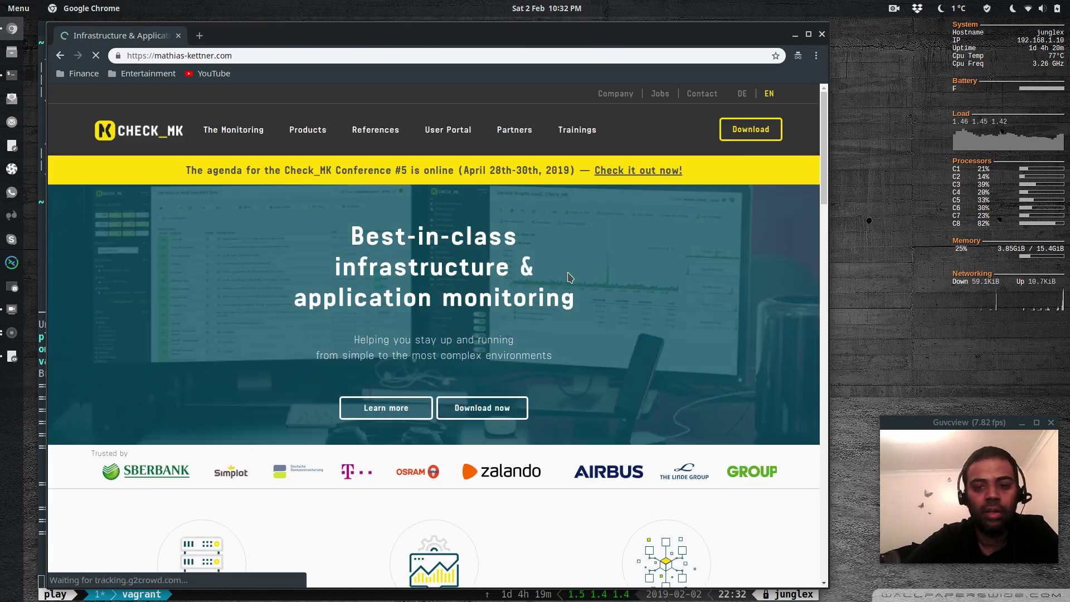
click(741, 134)
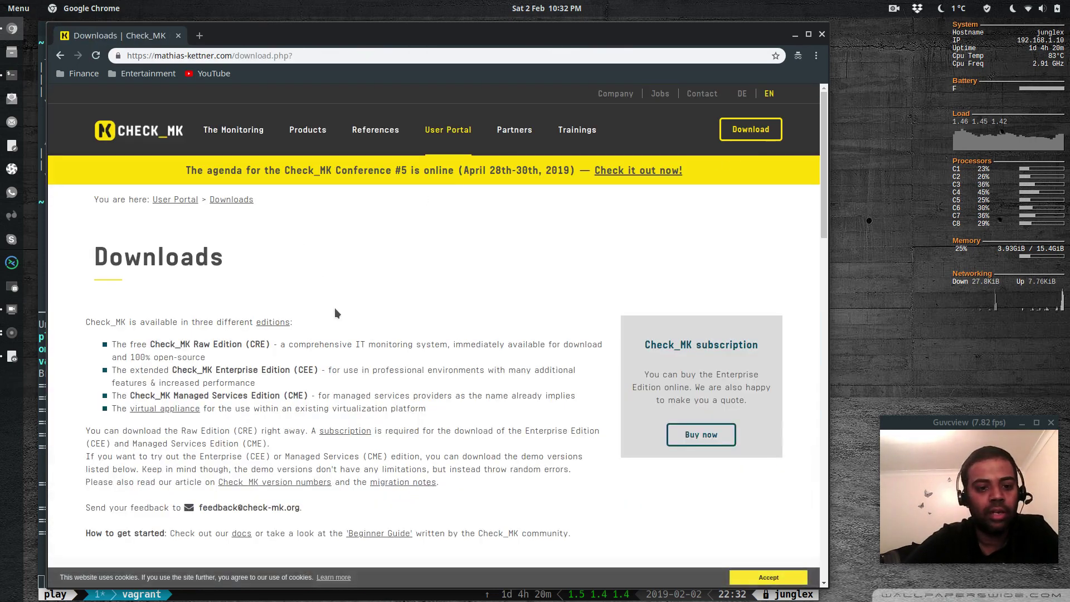
Step: Open the Raw Edition 1.4.0p38 downloads and copy the Ubuntu 18.04 package link address
scroll(335, 308, down, 7)
scroll(335, 308, down, 1)
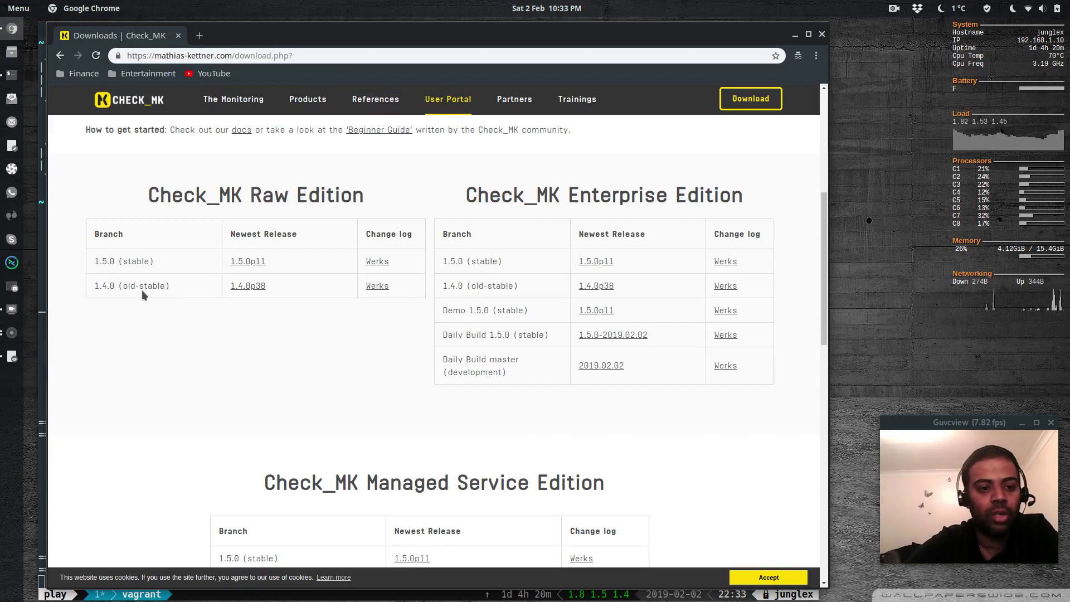
click(248, 286)
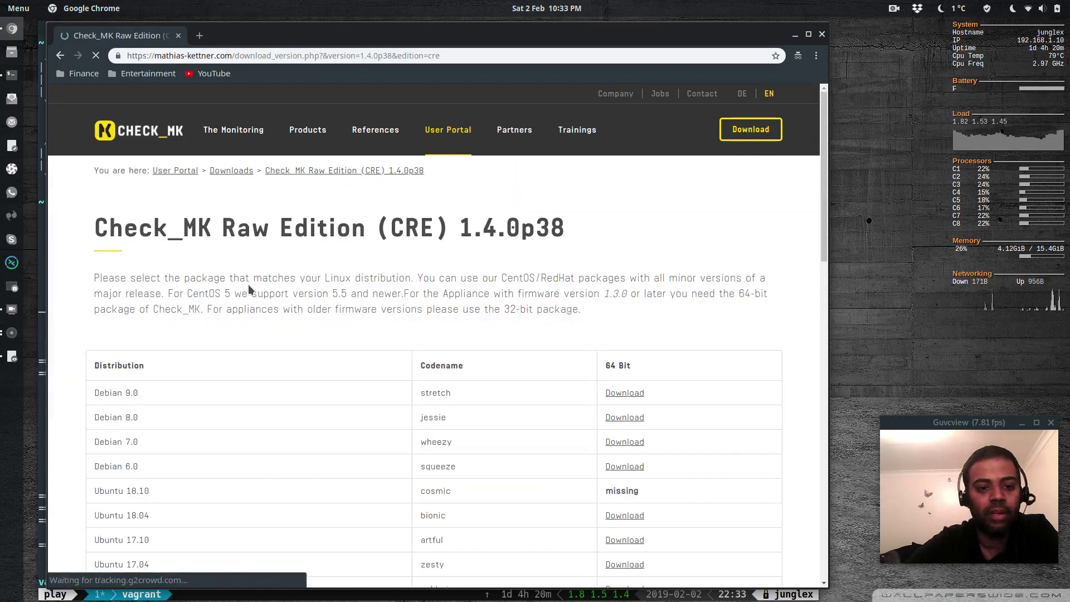
right_click(617, 517)
click(659, 485)
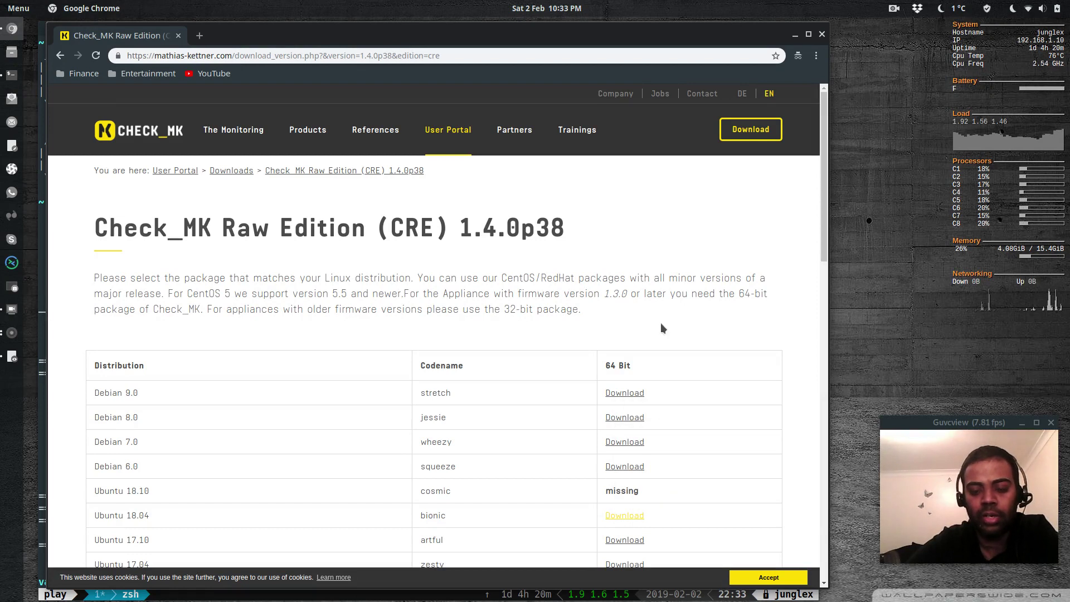
Step: Clear the terminal and rerun vagrant up for ubuntuvm01, which reports it is already provisioned
click(12, 78)
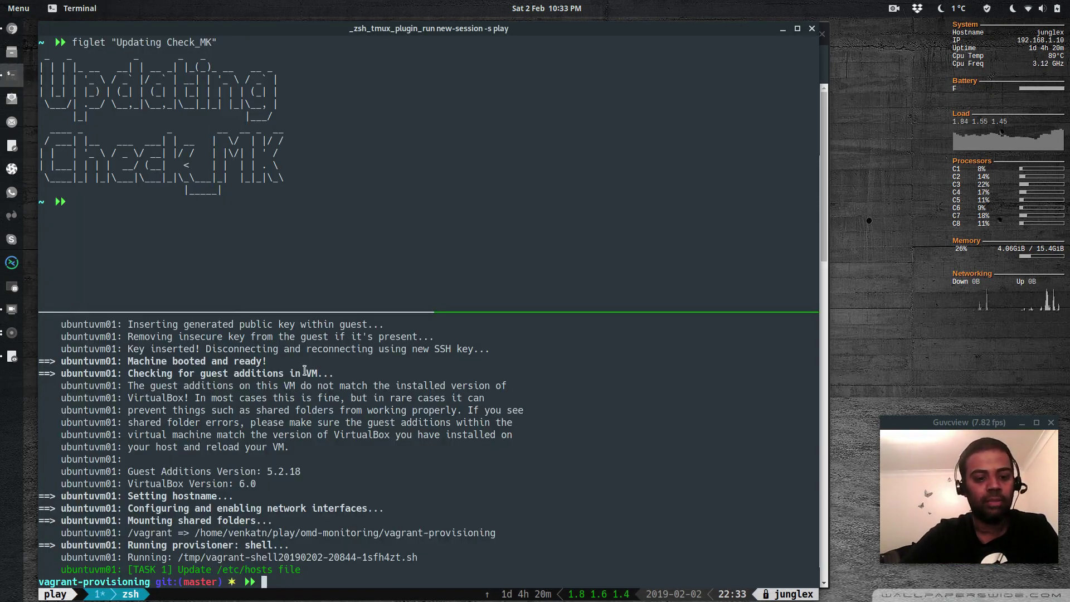
text(clear)
key(Return)
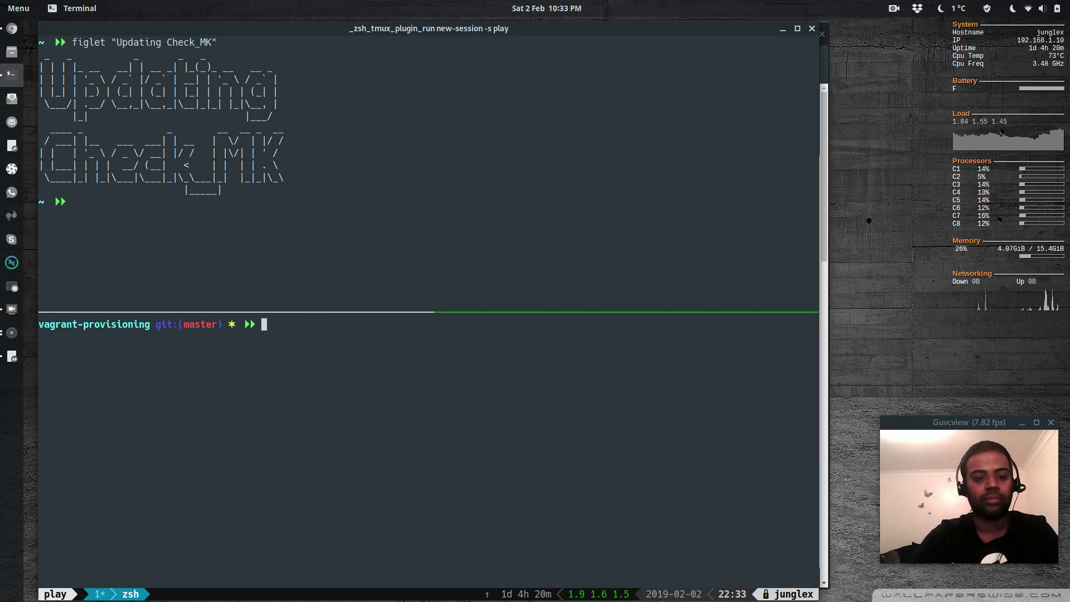
text(vagr)
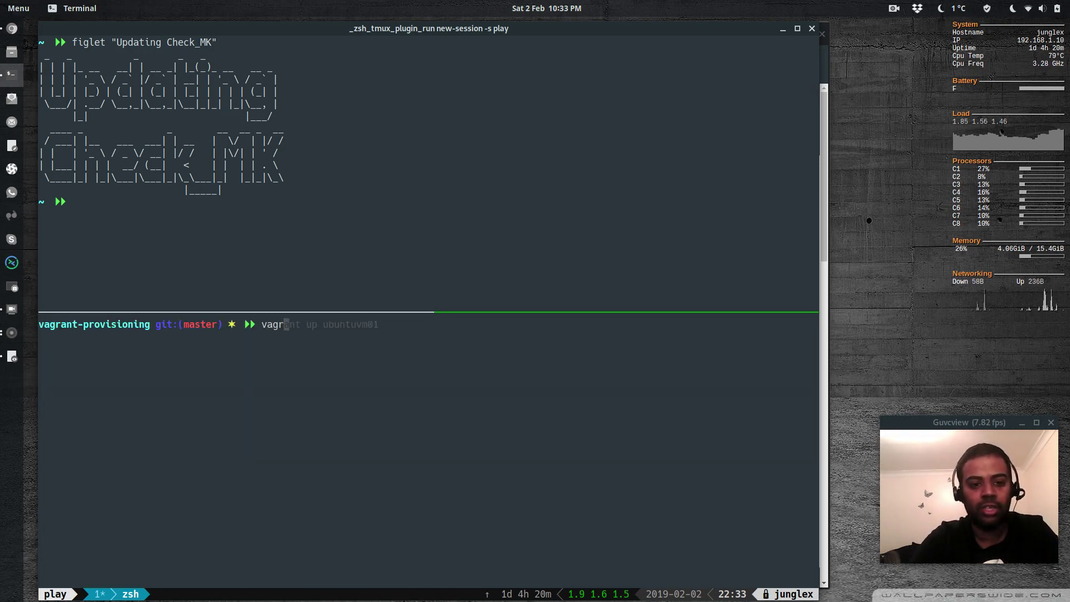
text(ant up ubuntuvm01)
key(Return)
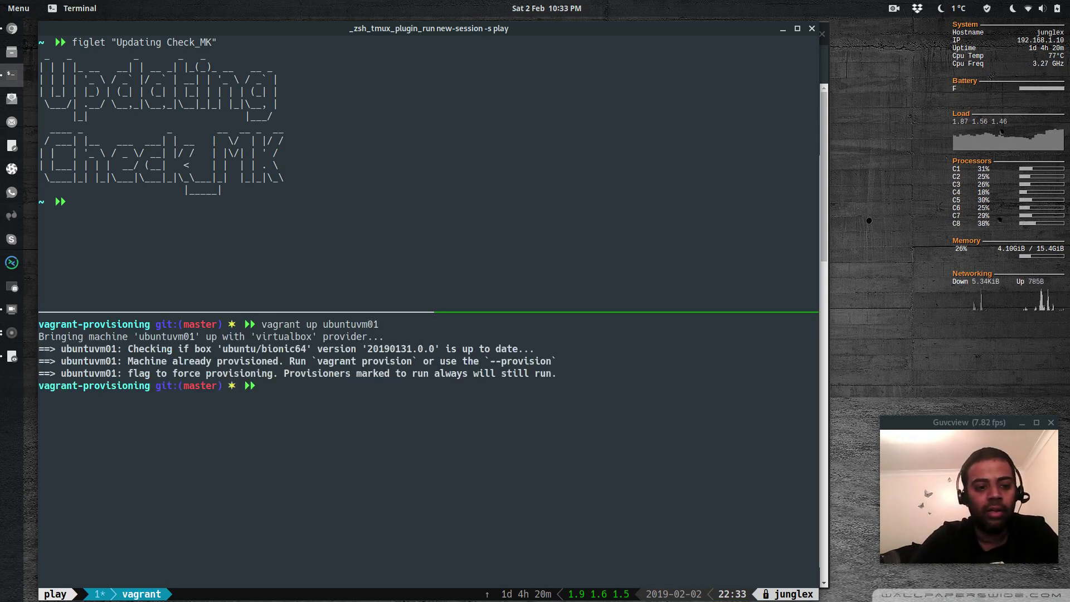
Step: Log into ubuntuvm01 with vagrant ssh and clear the VM's screen
text(clear)
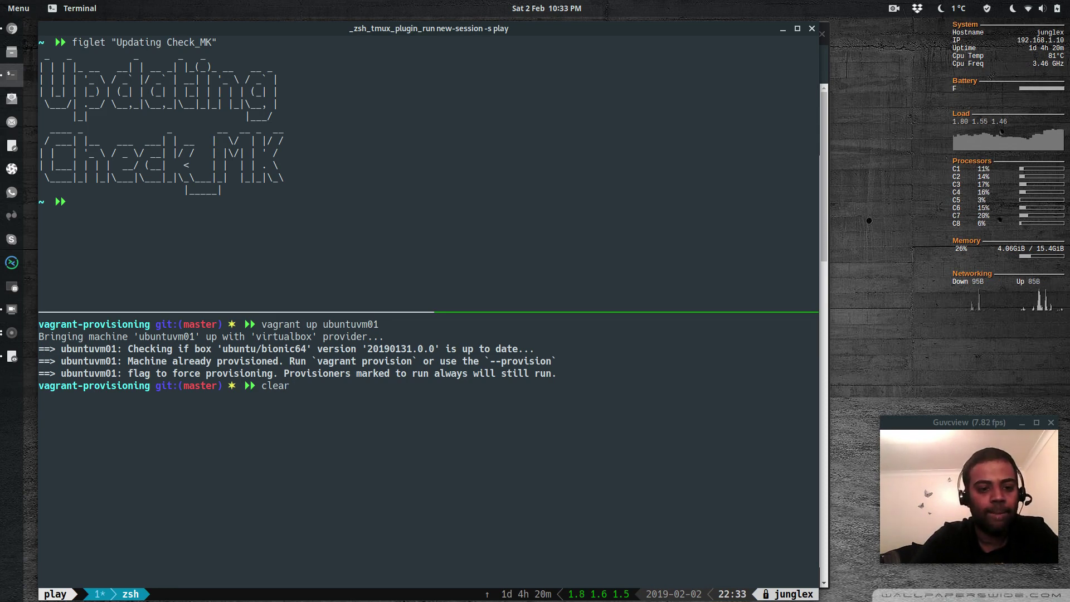
key(BackSpace)
key(BackSpace)
key(BackSpace)
key(BackSpace)
key(BackSpace)
text(vagran)
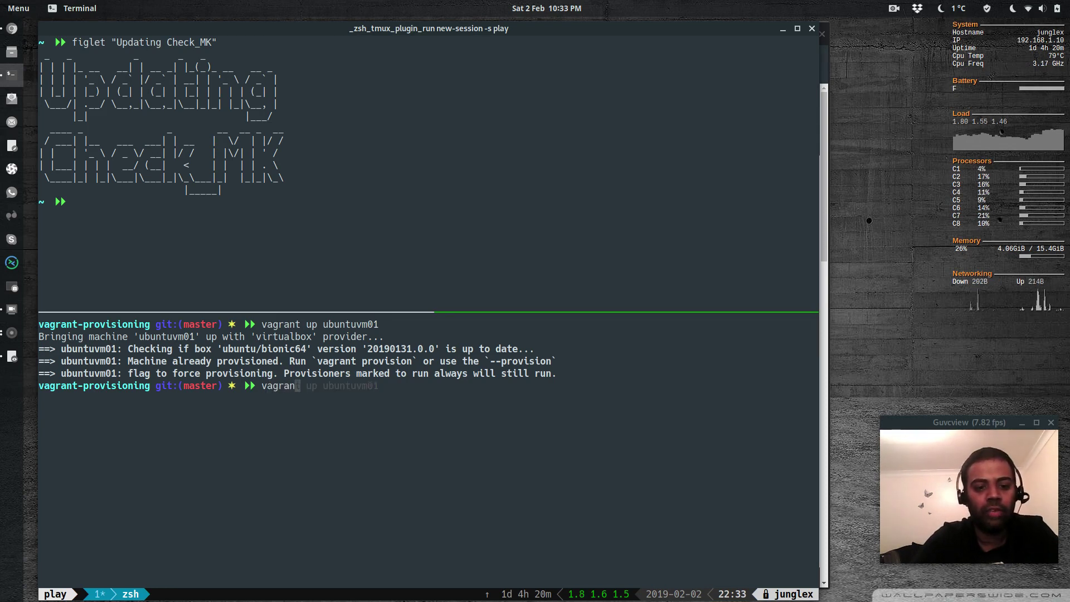
text(t ssh)
key(Right)
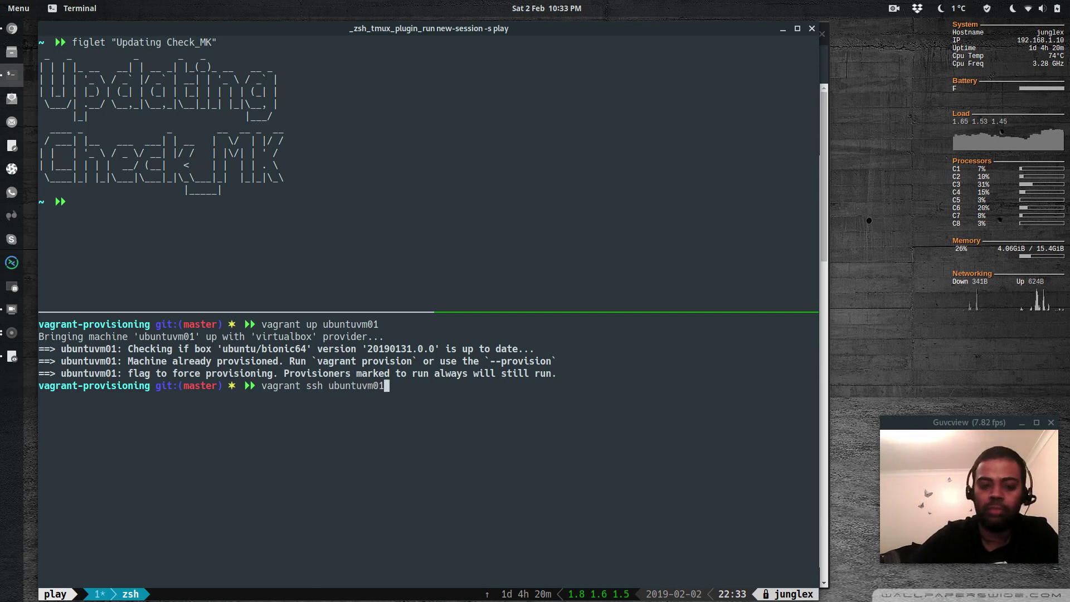
key(Return)
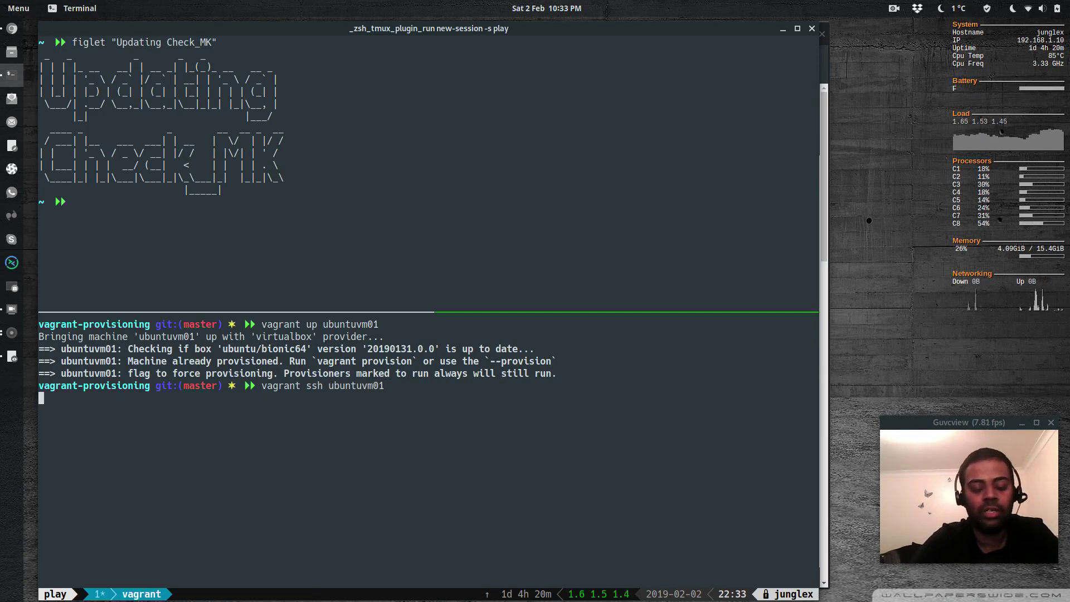
text(lelear)
key(Return)
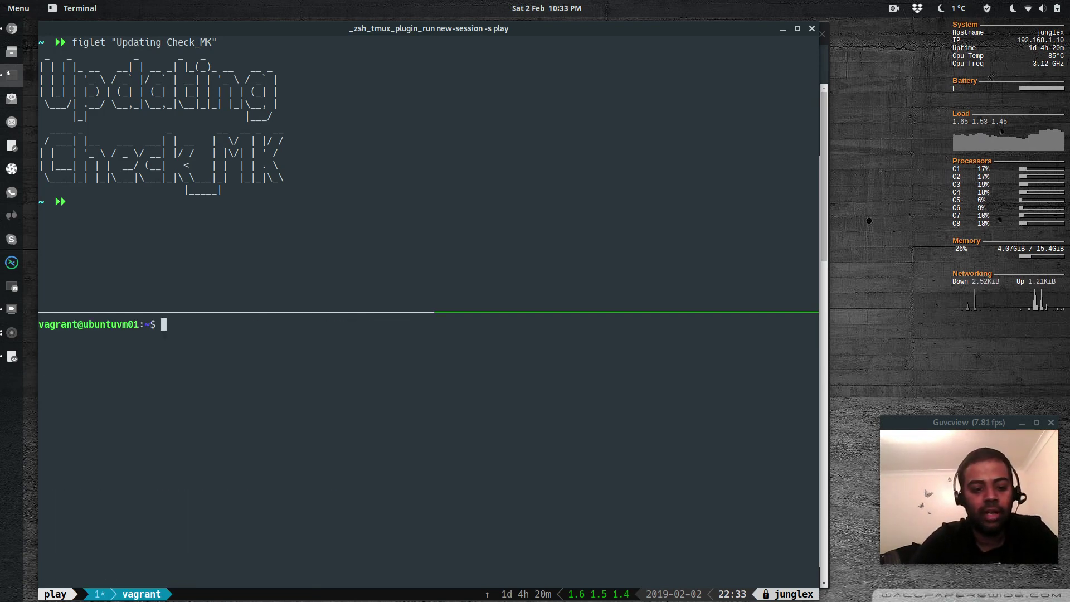
Step: Run sudo apt-get update and install gdebi-core on ubuntuvm01
text(sudo apt-get update)
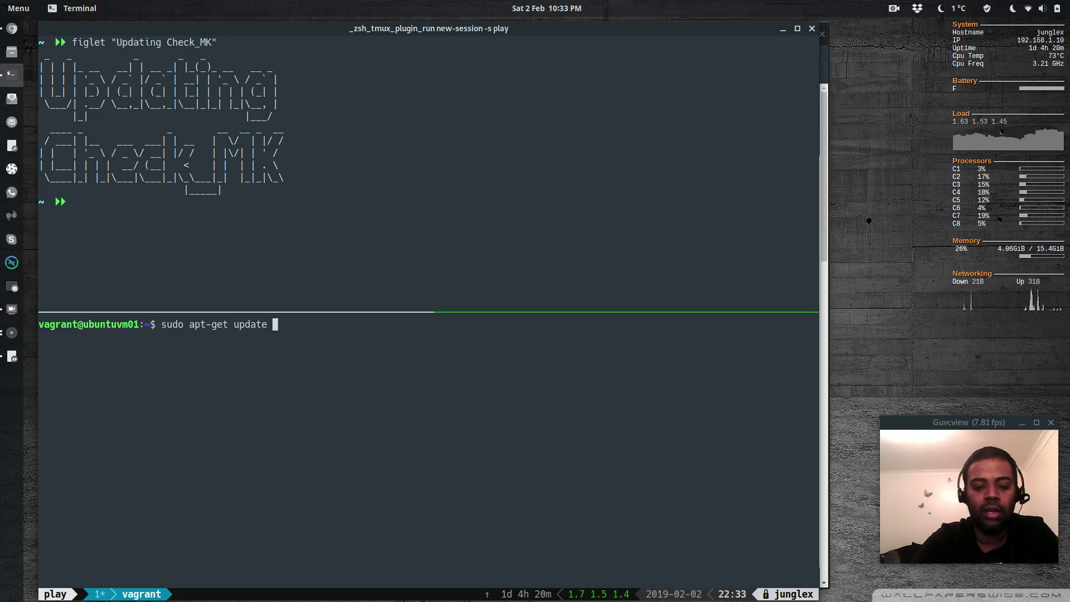
text( && sudo apt-get install g)
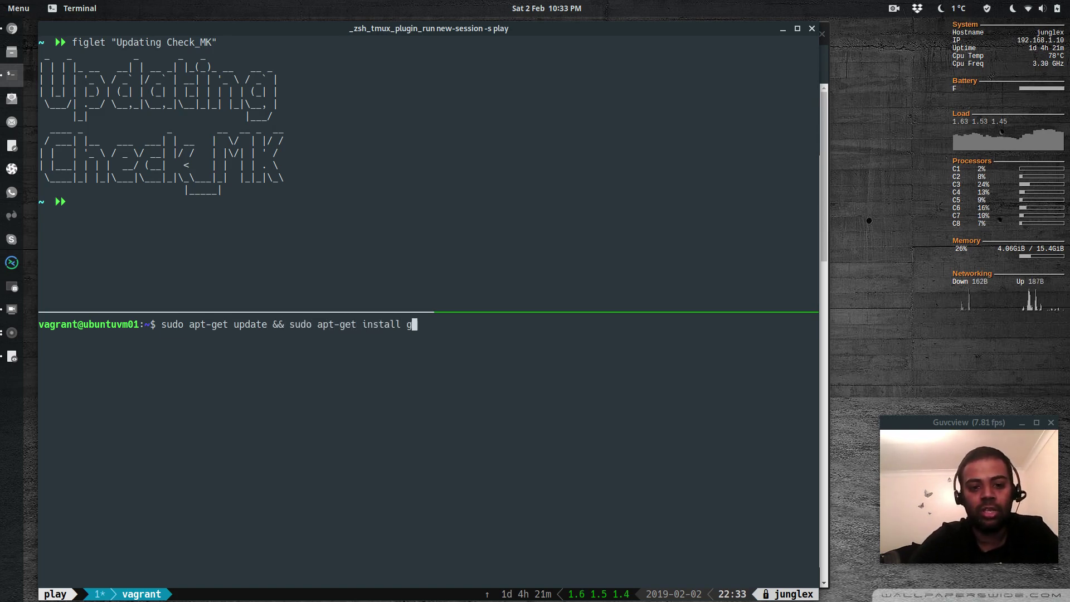
text(debi-core)
key(Return)
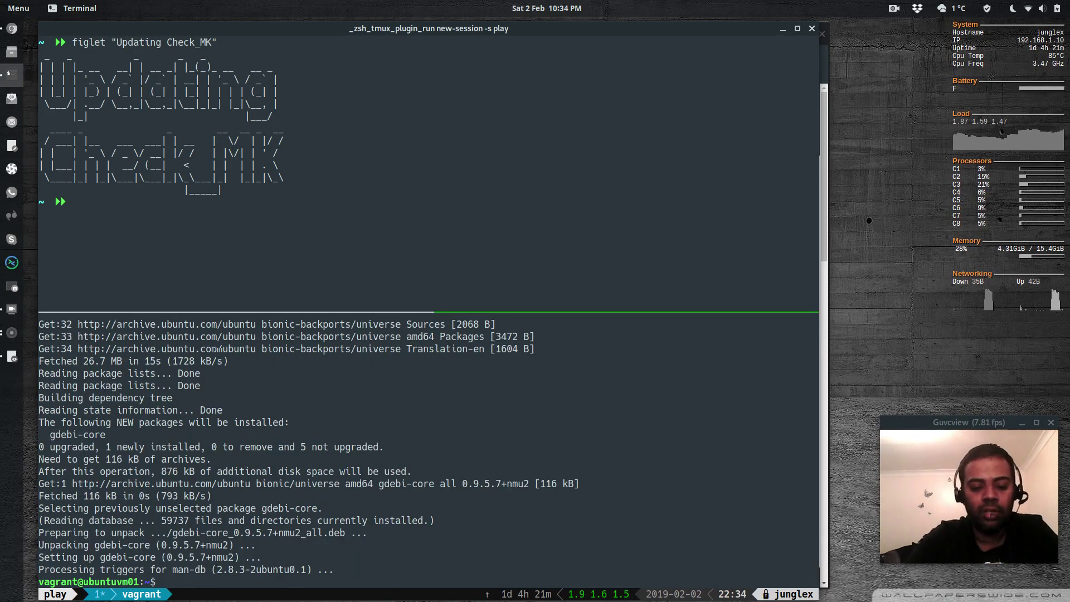
text(wget)
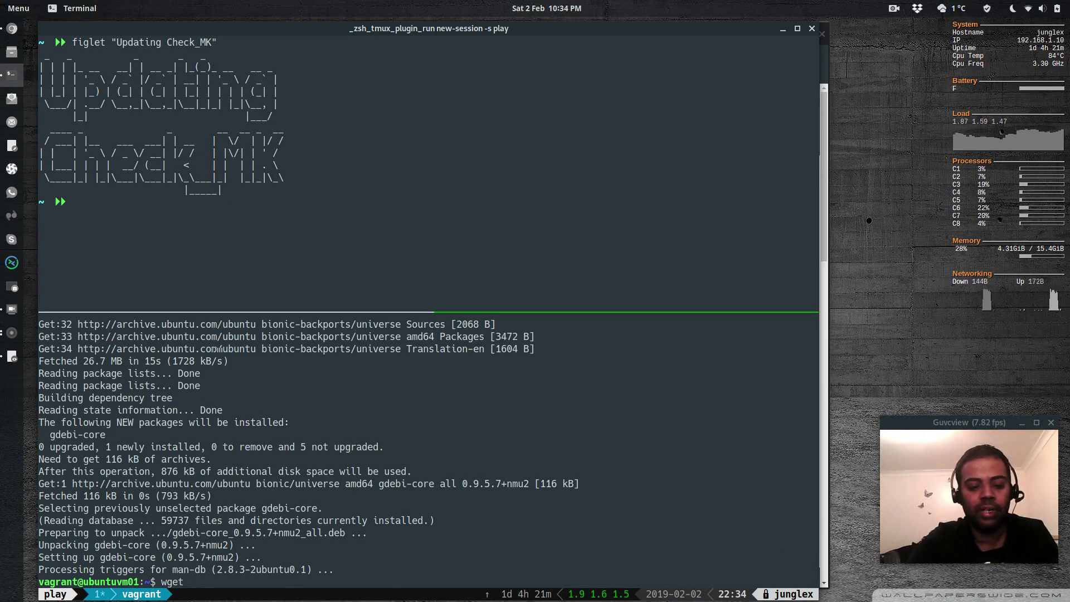
Step: Download check-mk-raw-1.4.0p38_0.bionic_amd64.deb with wget after stripping the link's tracking query string
key(ctrl+shift+v)
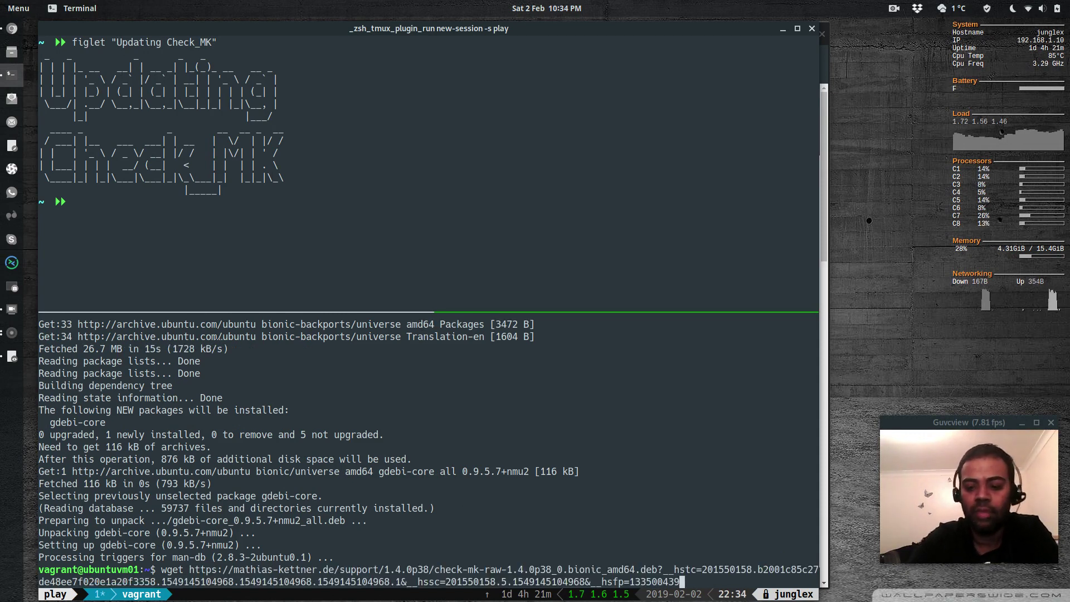
key(BackSpace)
key(BackSpace)
key(BackSpace)
key(BackSpace)
key(BackSpace)
key(BackSpace)
key(BackSpace)
key(BackSpace)
key(BackSpace)
key(BackSpace)
key(BackSpace)
key(BackSpace)
key(BackSpace)
key(BackSpace)
key(BackSpace)
key(BackSpace)
key(BackSpace)
key(BackSpace)
key(BackSpace)
key(BackSpace)
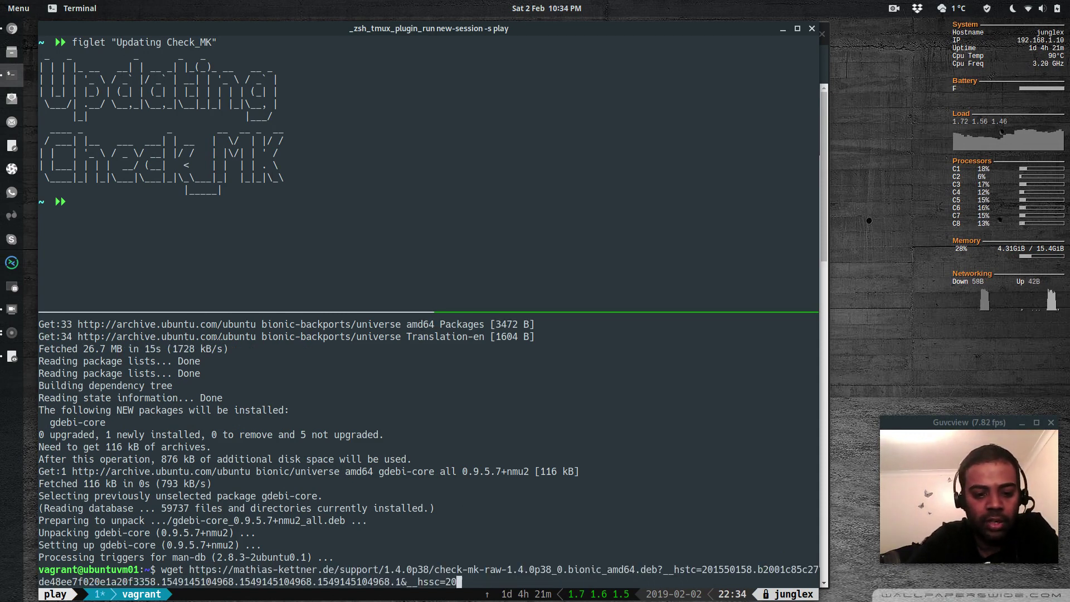
key(BackSpace)
key(BackSpace)
key(BackSpace)
key(BackSpace)
key(BackSpace)
key(BackSpace)
key(BackSpace)
key(BackSpace)
key(BackSpace)
key(BackSpace)
key(BackSpace)
key(BackSpace)
key(BackSpace)
key(BackSpace)
key(BackSpace)
key(BackSpace)
key(BackSpace)
key(BackSpace)
key(BackSpace)
key(BackSpace)
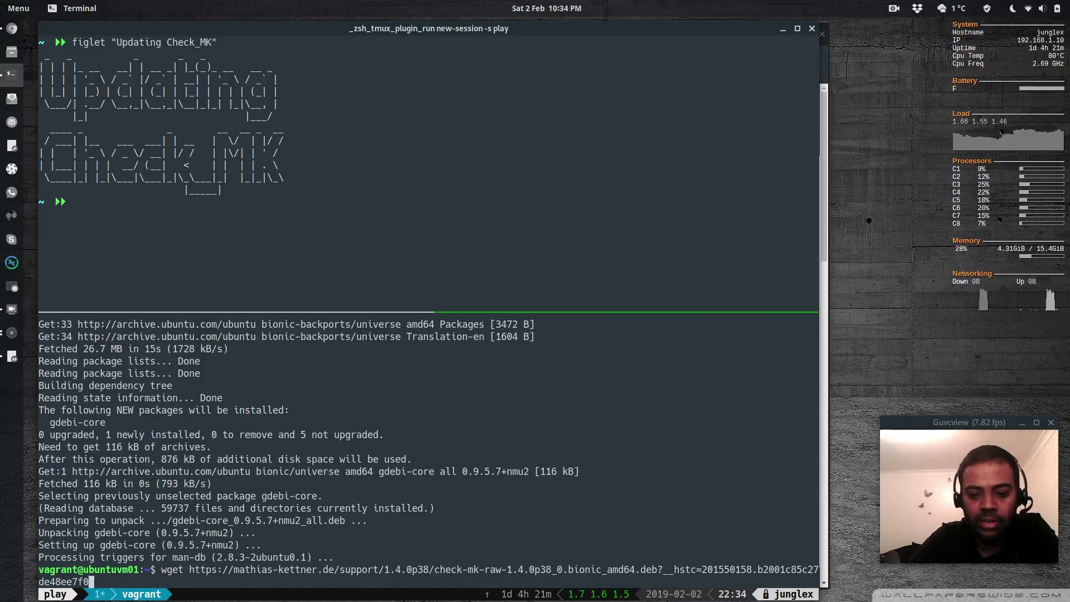
key(BackSpace)
key(BackSpace)
key(BackSpace)
key(BackSpace)
key(BackSpace)
key(BackSpace)
key(BackSpace)
key(BackSpace)
key(BackSpace)
key(BackSpace)
key(BackSpace)
key(BackSpace)
key(BackSpace)
key(BackSpace)
key(BackSpace)
key(Return)
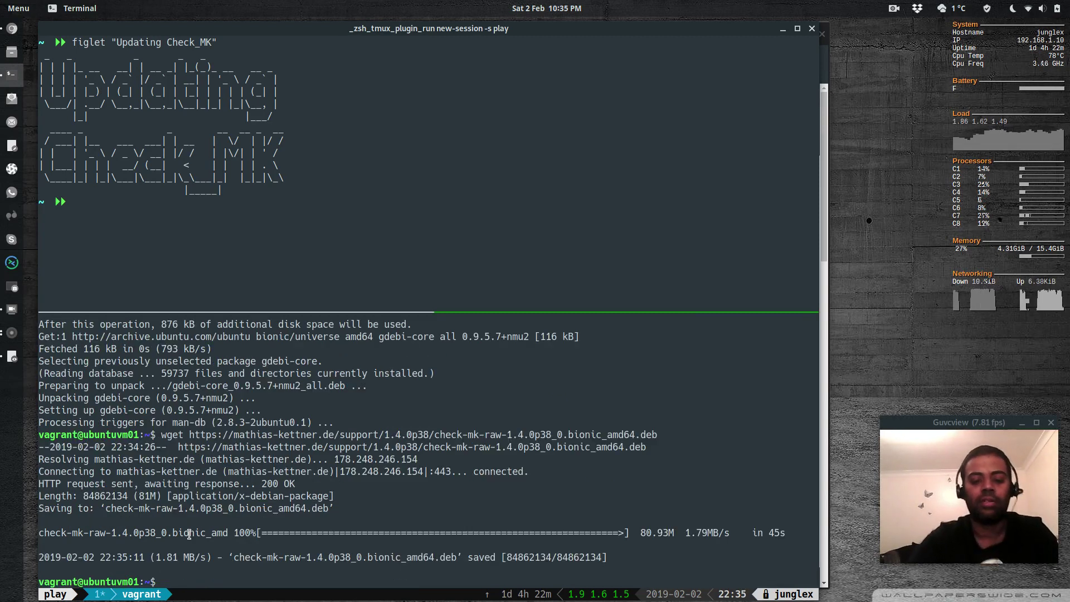
Step: Install check-mk-raw-1.4.0p38_0.bionic_amd64.deb with sudo gdebi, answering y to confirm
text(do gdebi check-)
key(Tab)
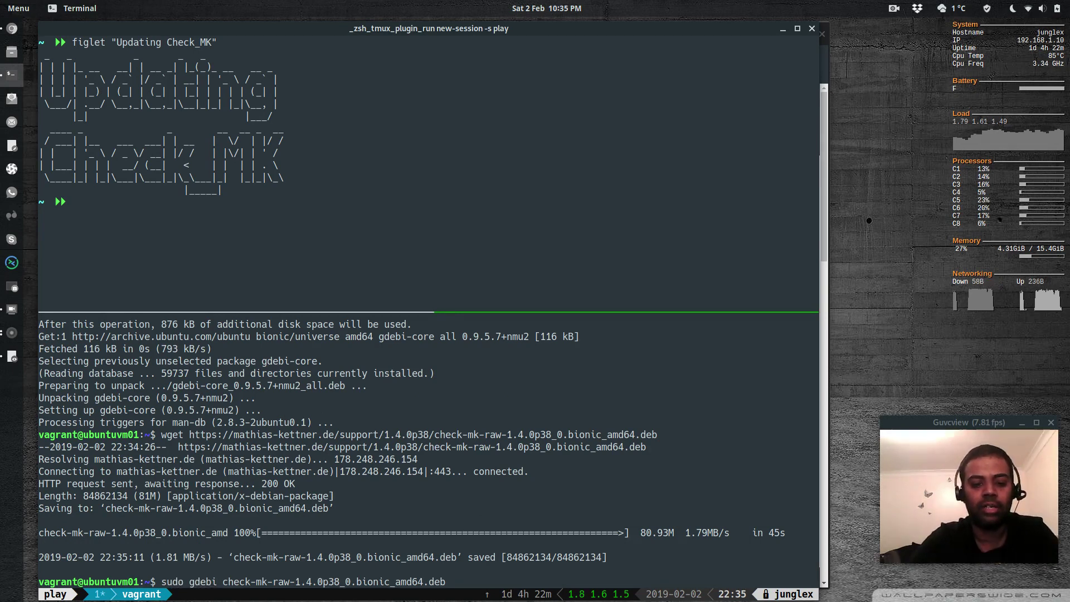
key(Return)
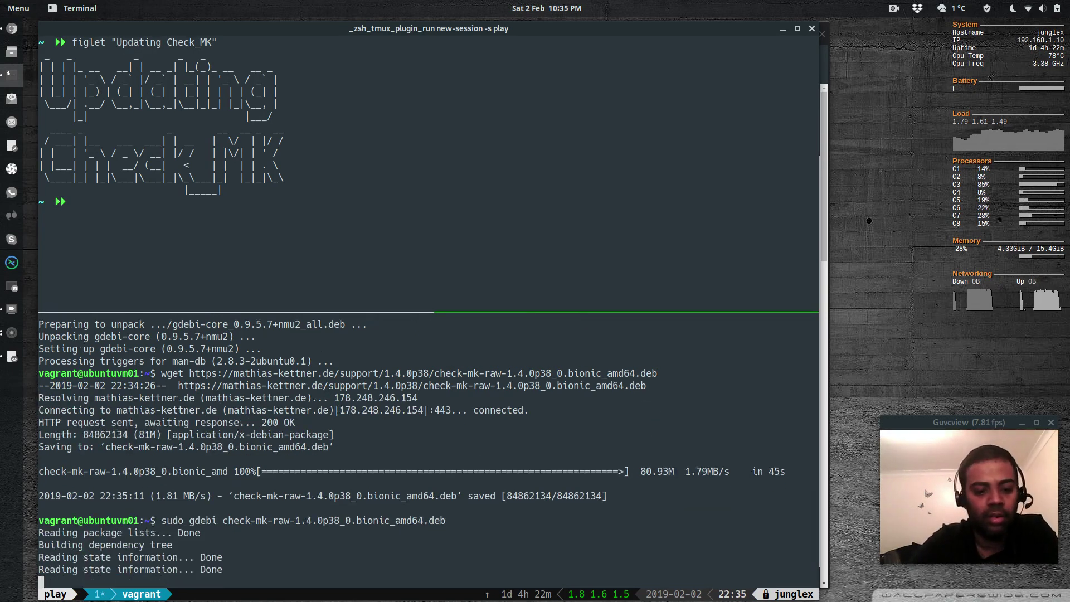
text(y)
key(Return)
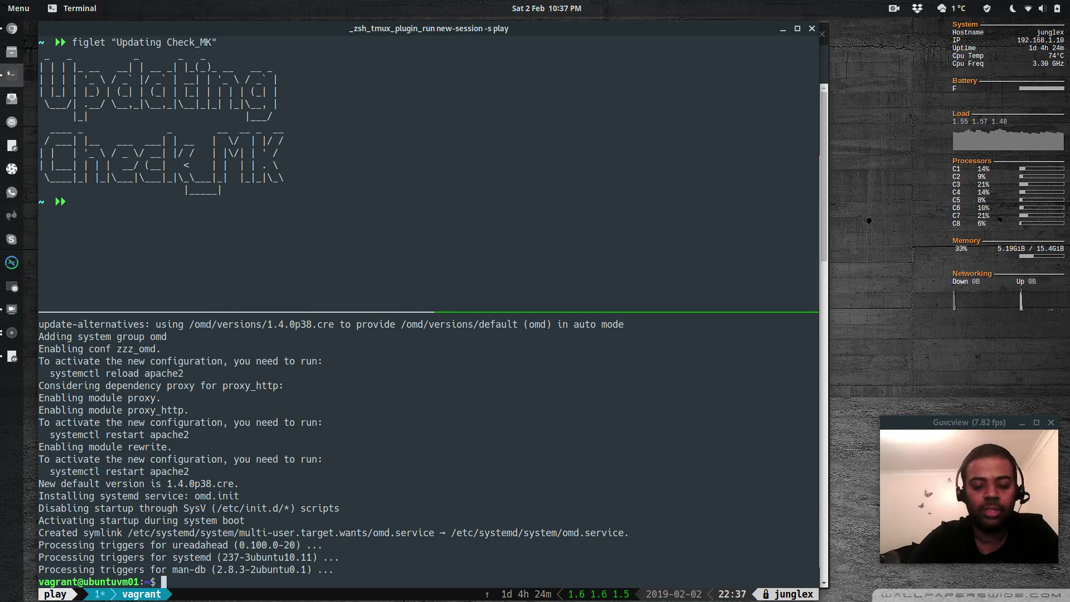
Step: Run sudo omd version and sudo omd versions, highlighting 1.4.0p38.cre as the default
text(sudo omd)
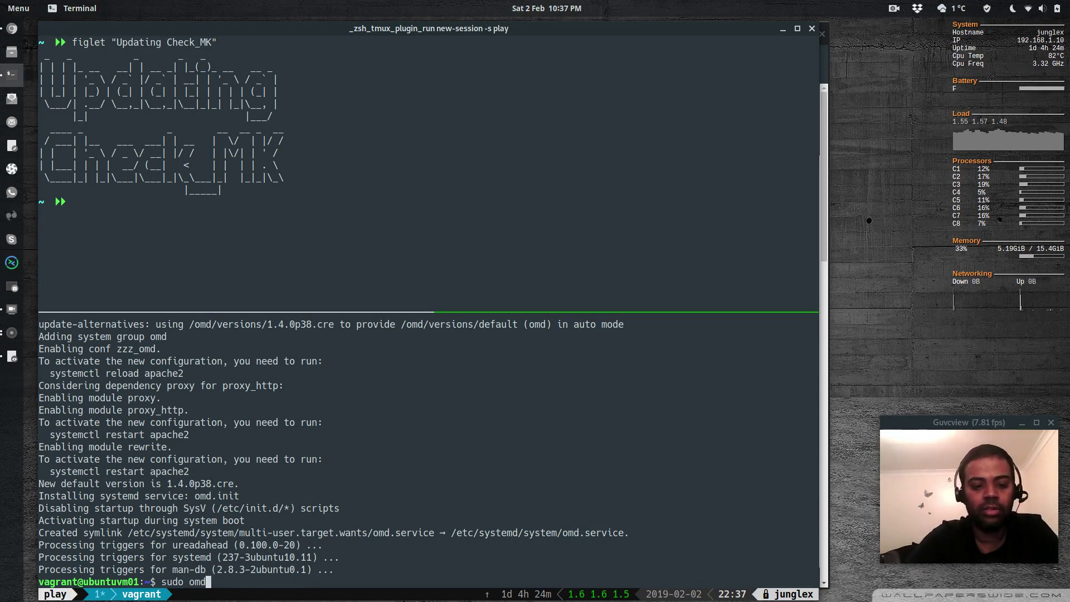
text( version)
key(Return)
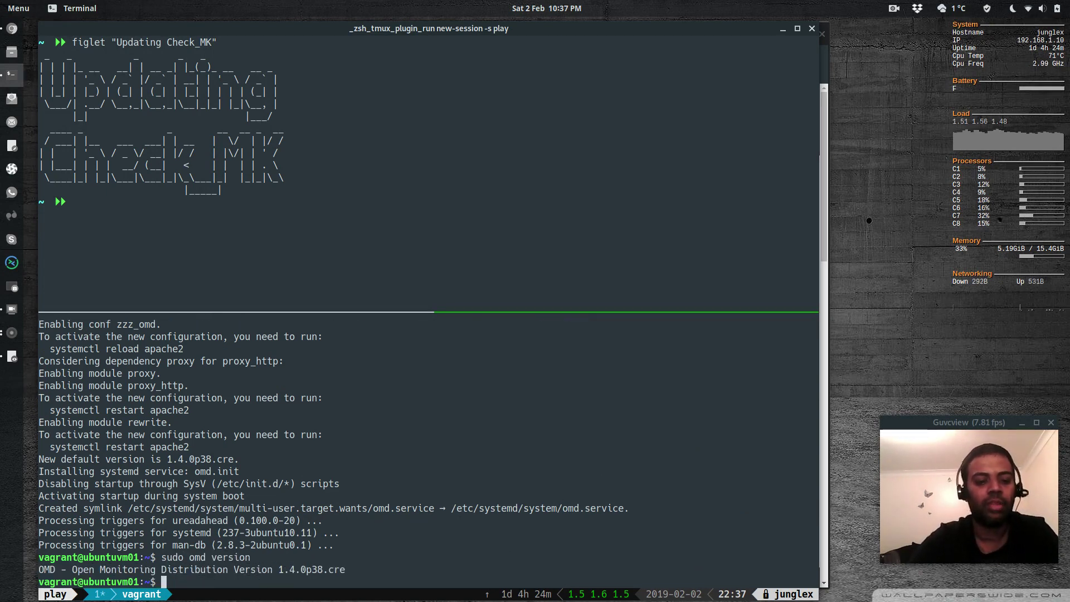
key(ctrl+l)
text(sudo omd version)
key(Return)
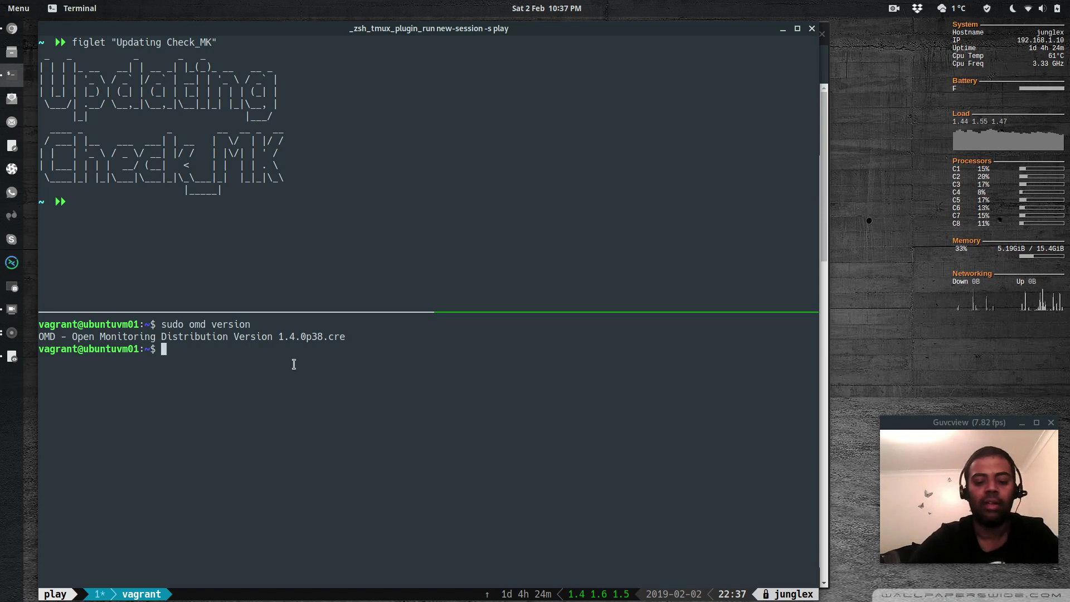
text(sudo omd versions)
key(Return)
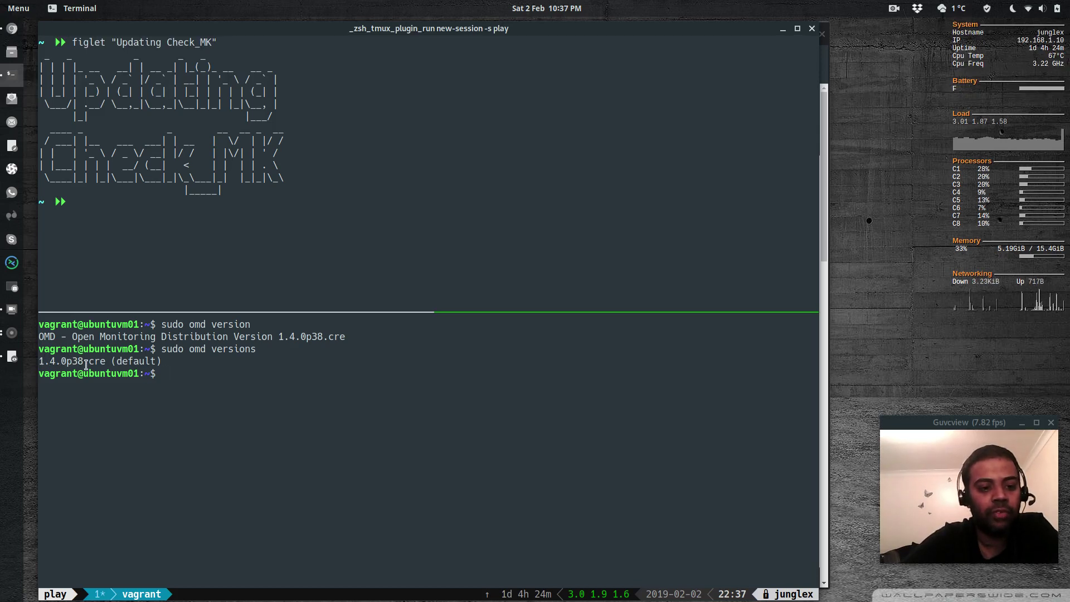
drag(115, 362, 151, 361)
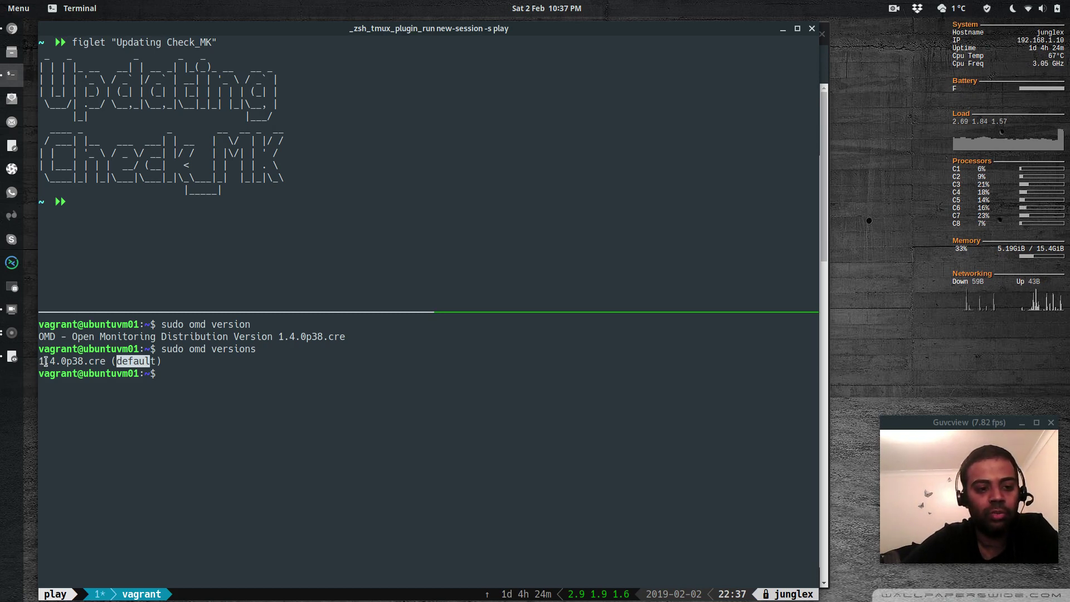
click(226, 378)
Step: Create the site site1 with sudo omd create, then start it with sudo omd start site1
text(sudo )
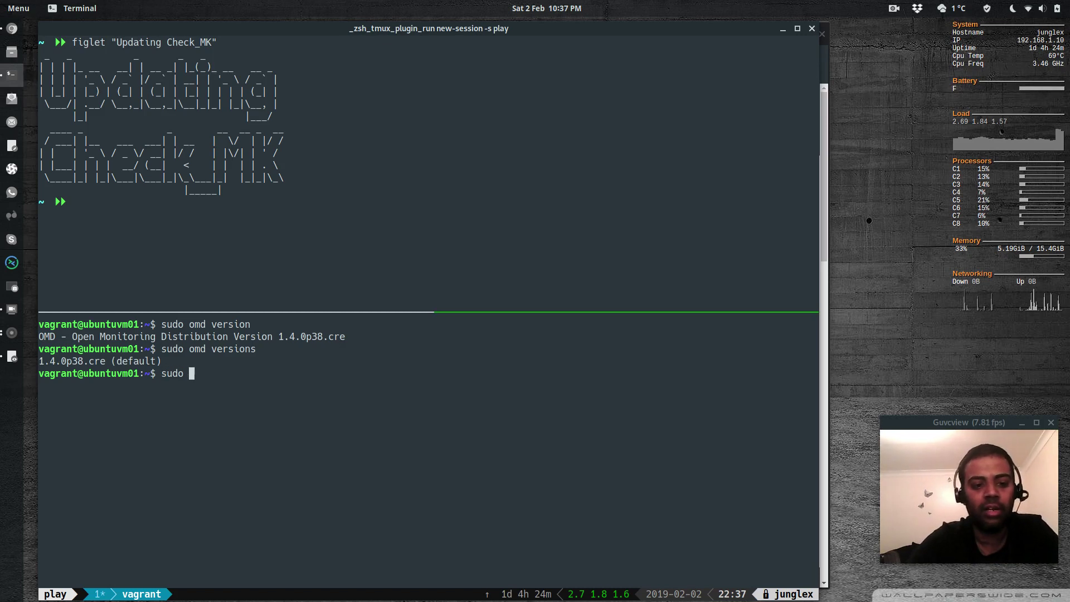
text(omd create )
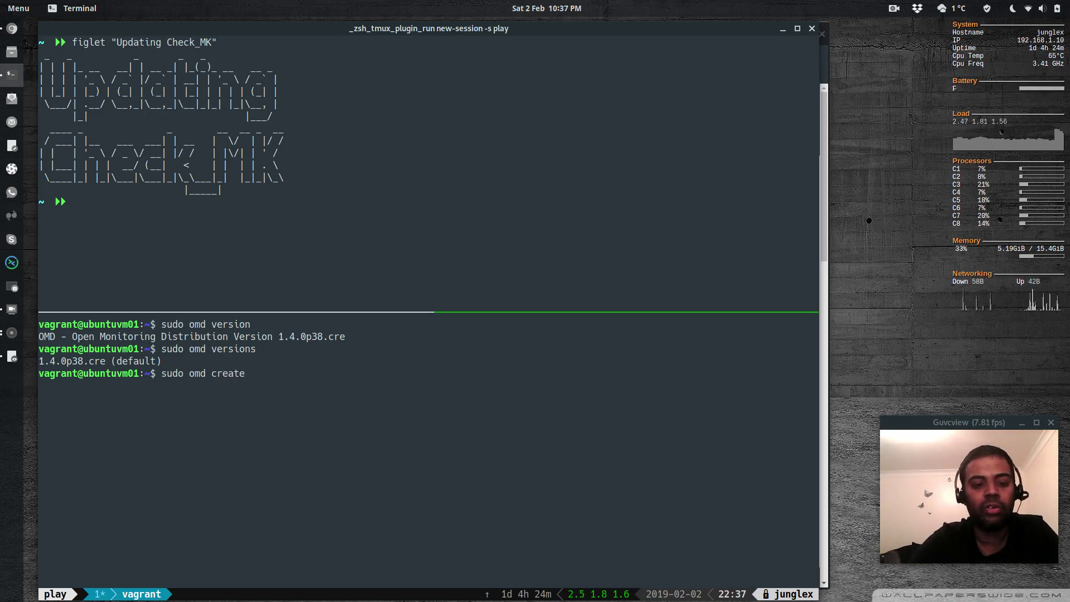
text(site1)
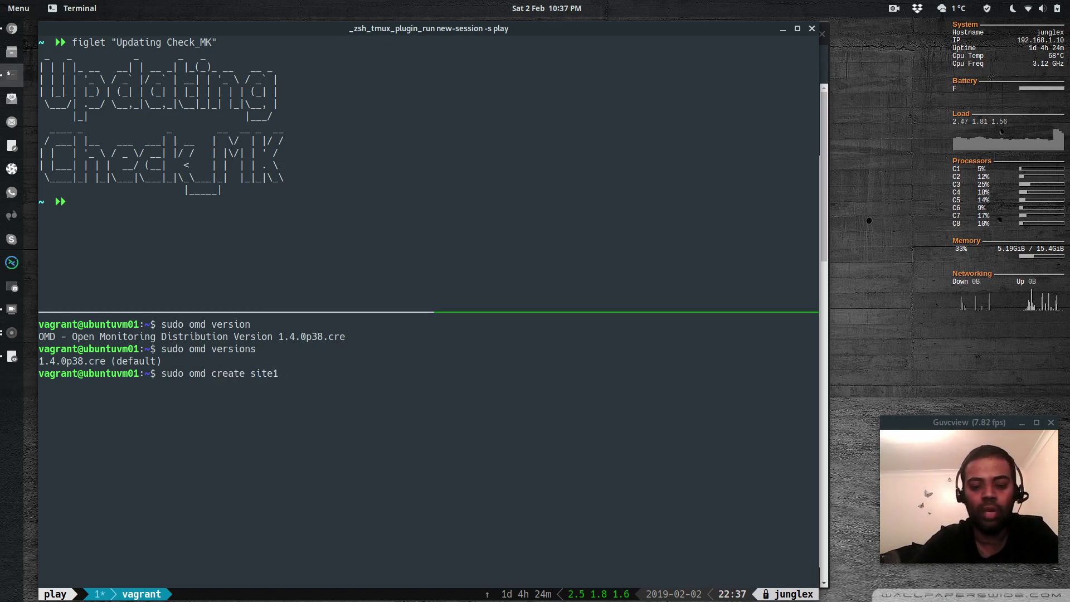
key(Return)
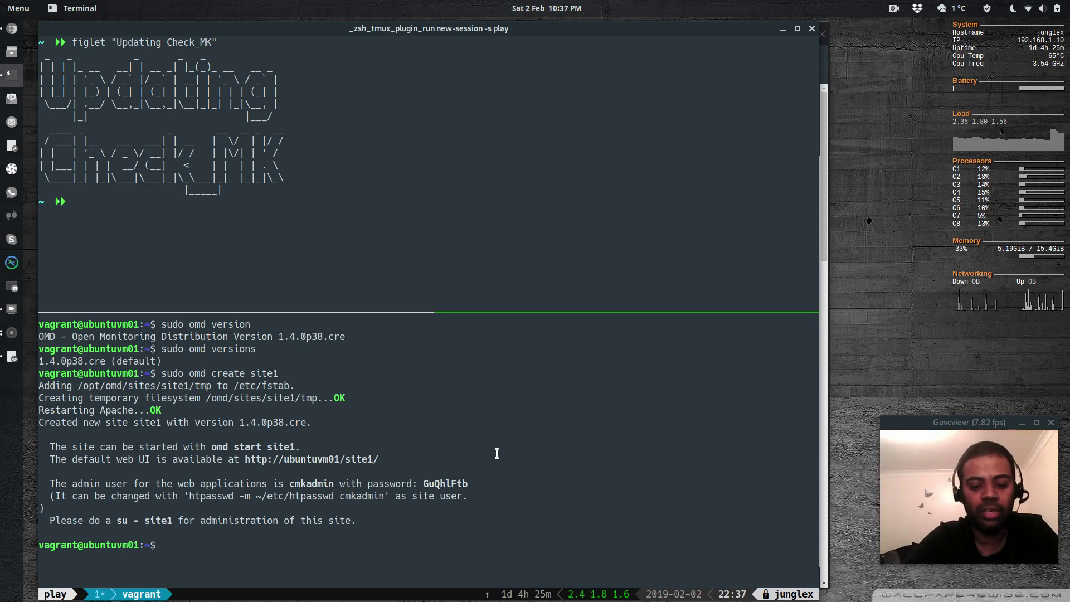
text(sudo omd)
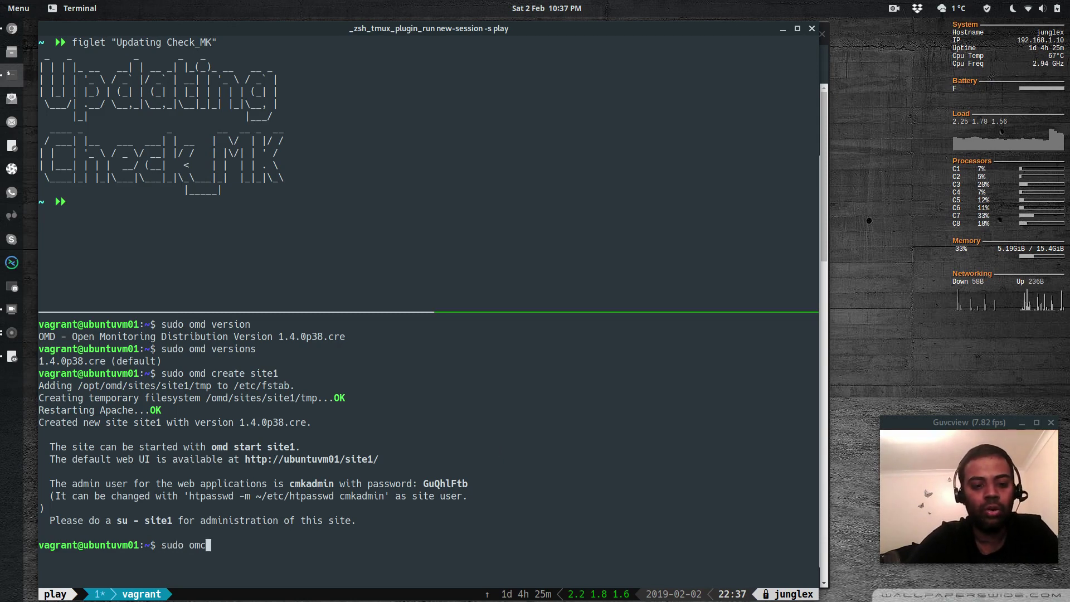
text( start site)
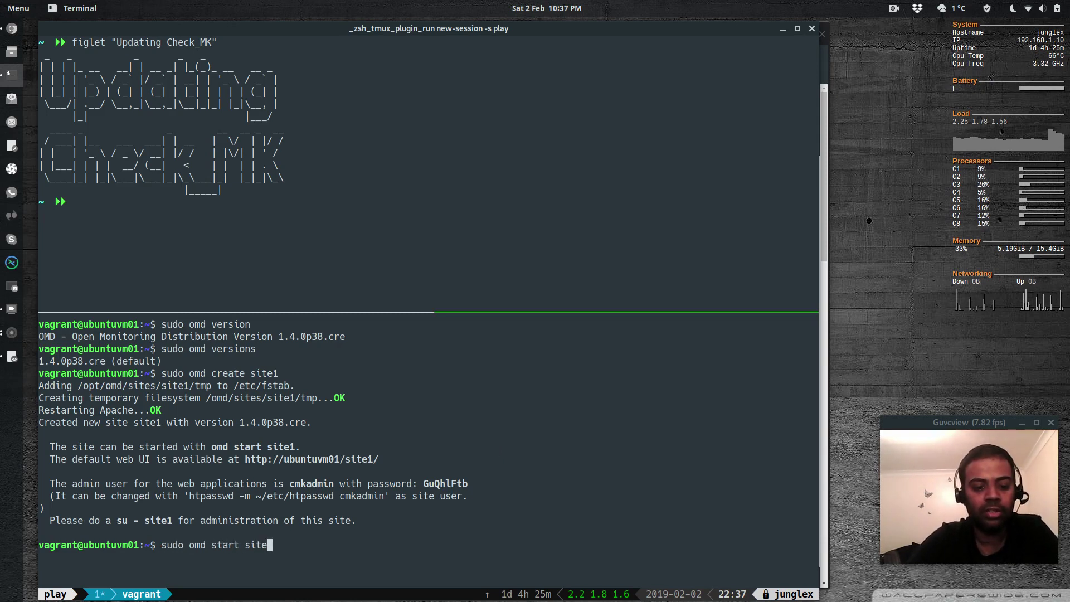
text(1)
key(Return)
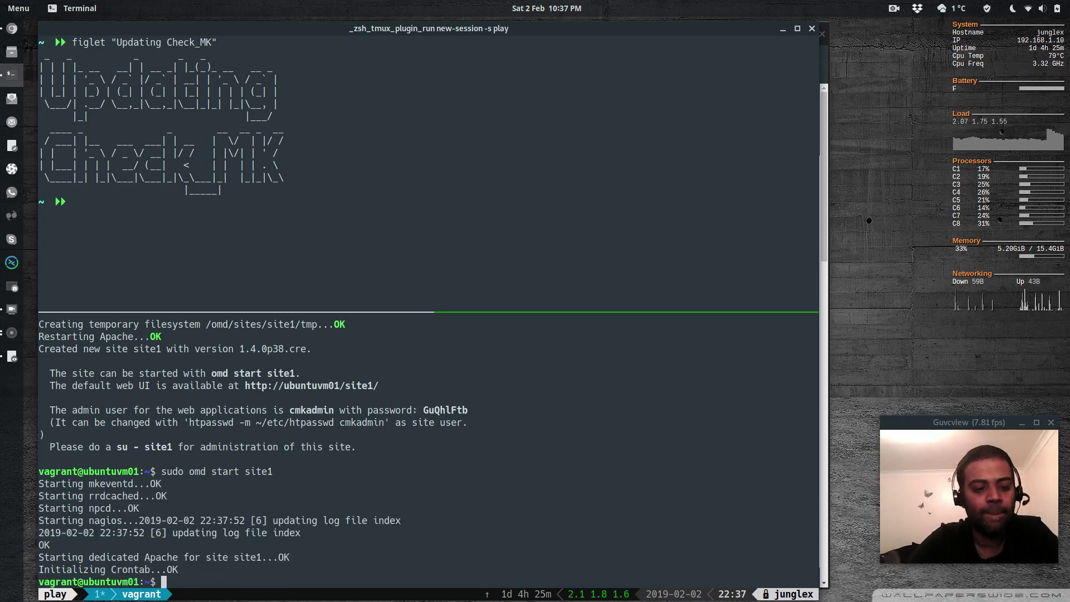
Step: Clear the screen and run sudo omd sites, highlighting site1's 1.4.0p38.cre version
text(clear)
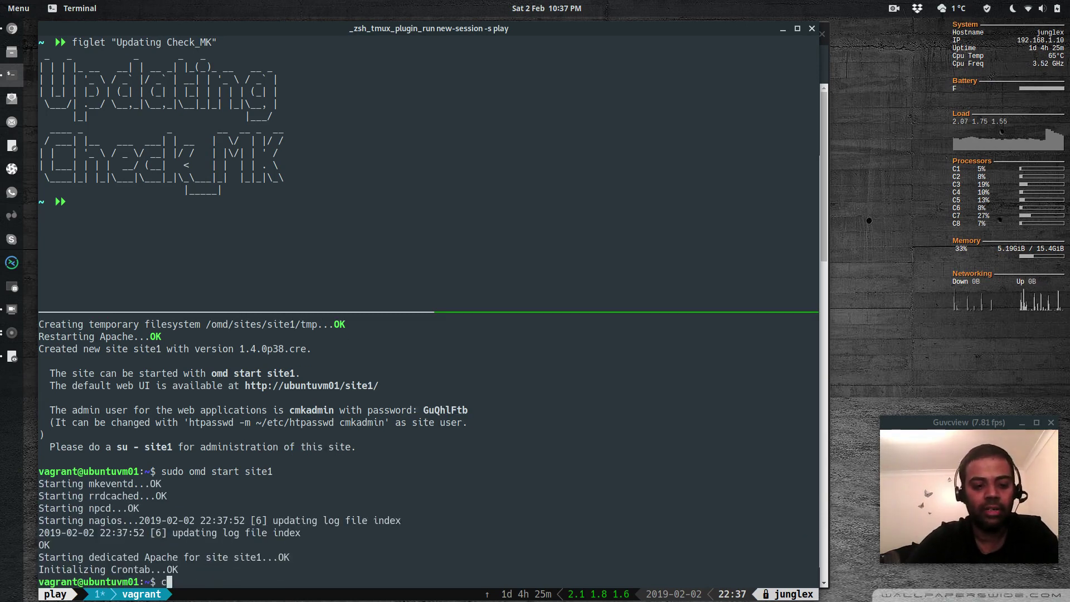
key(Return)
text(sudo omd sites)
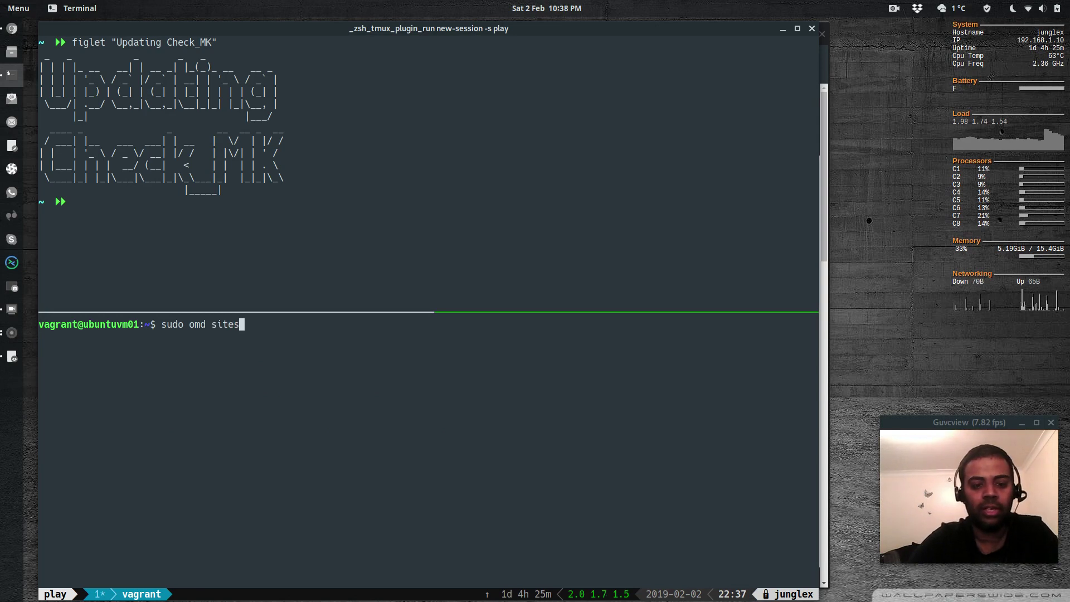
key(Return)
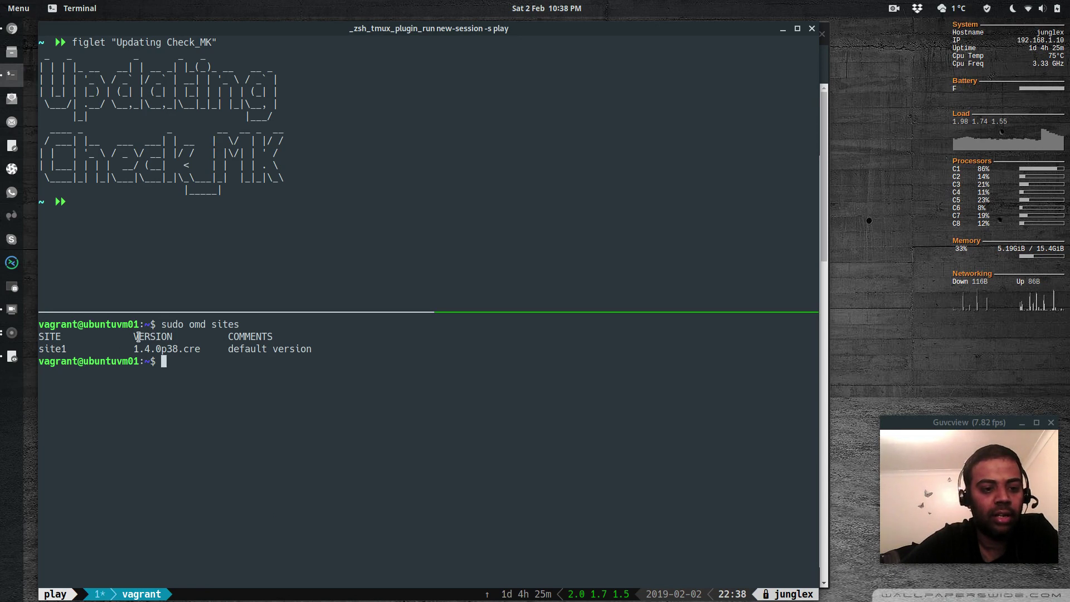
drag(133, 349, 308, 349)
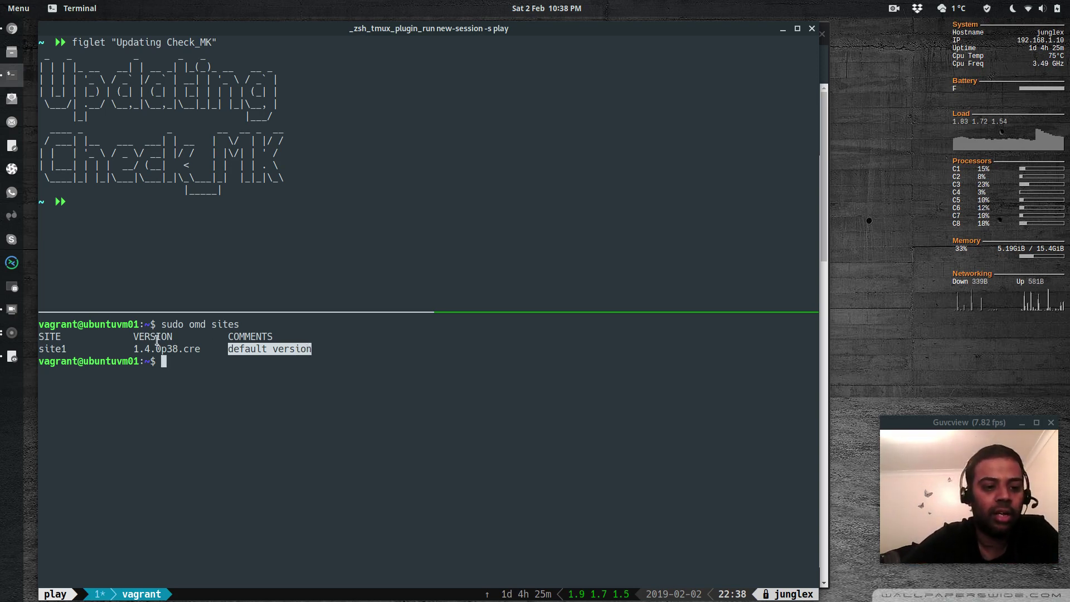
click(238, 393)
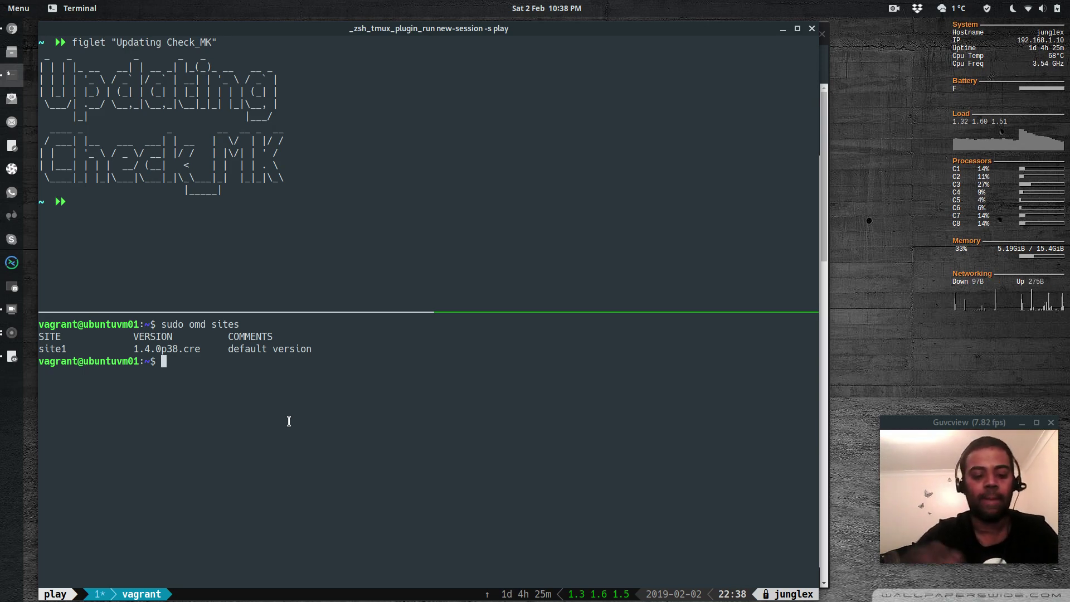
Step: In Chrome, copy the Ubuntu 18.04 download link for Check_MK Raw Edition 1.5.0p11
click(12, 29)
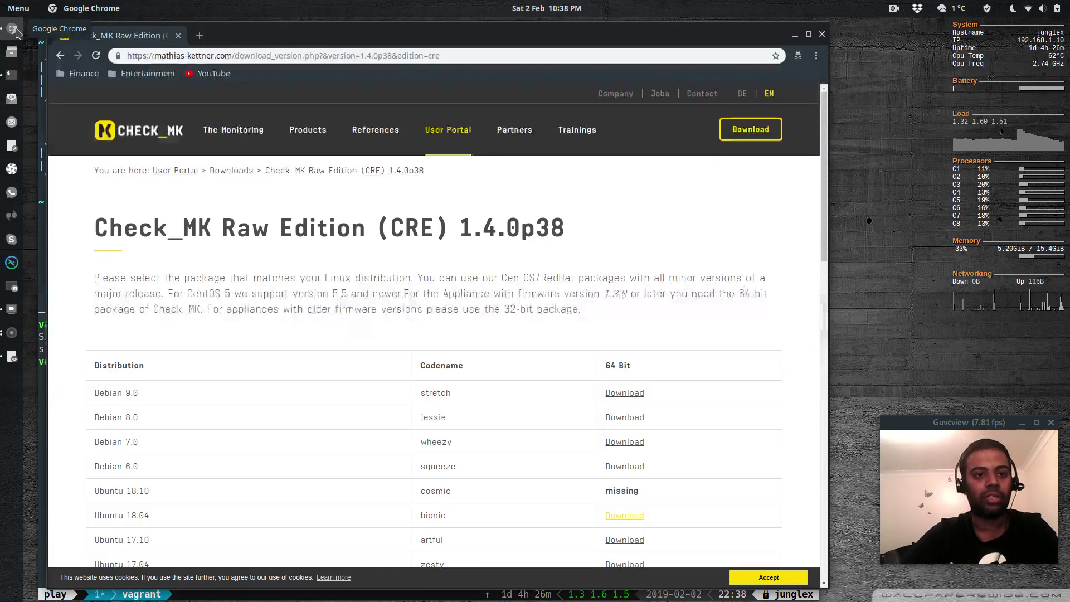
click(235, 170)
scroll(134, 334, down, 7)
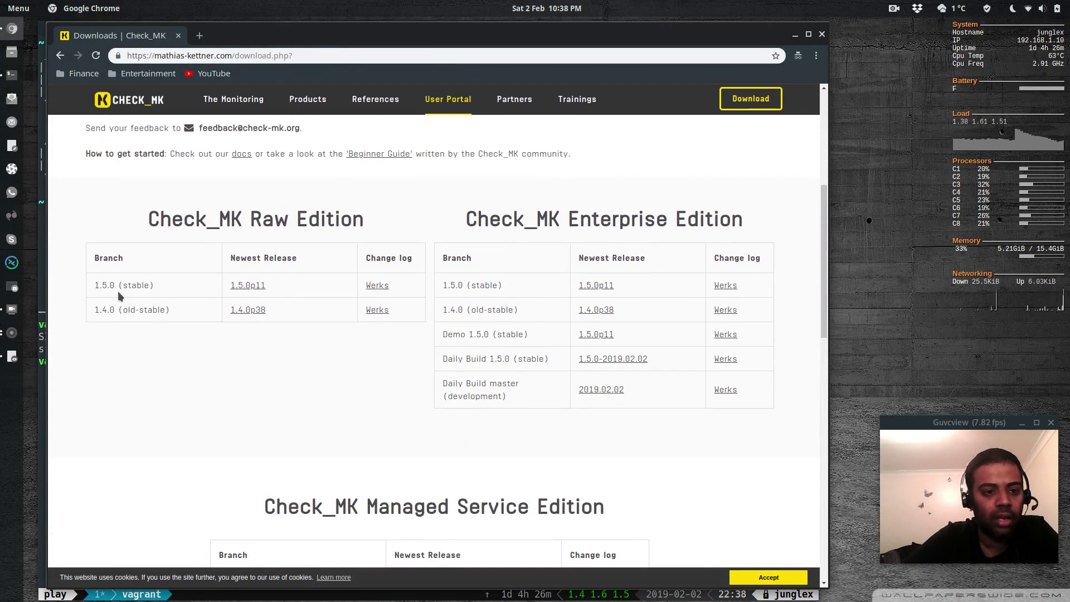
click(247, 285)
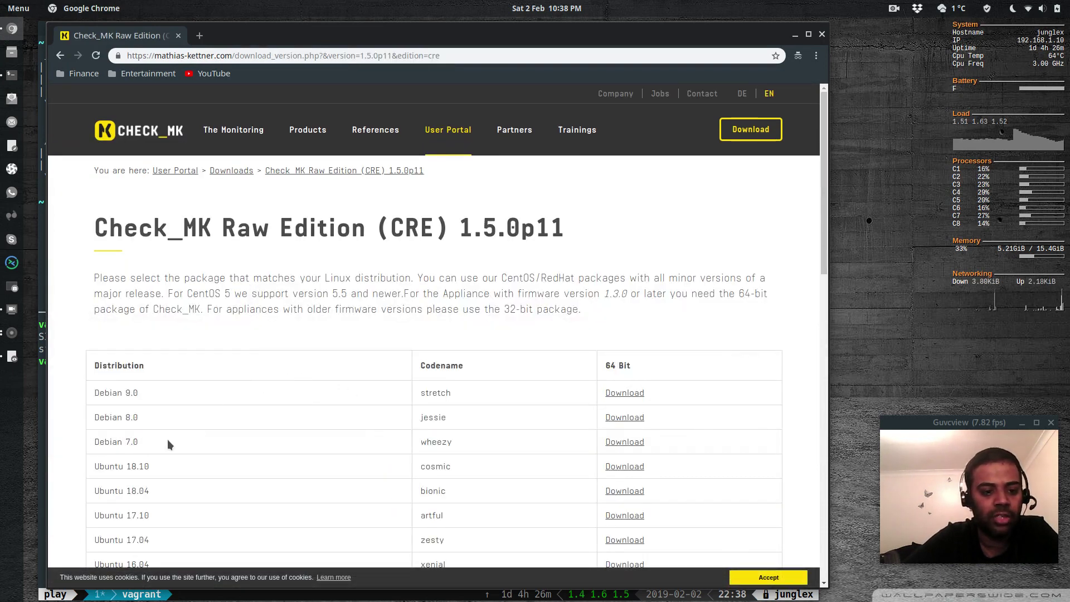
right_click(618, 492)
click(660, 457)
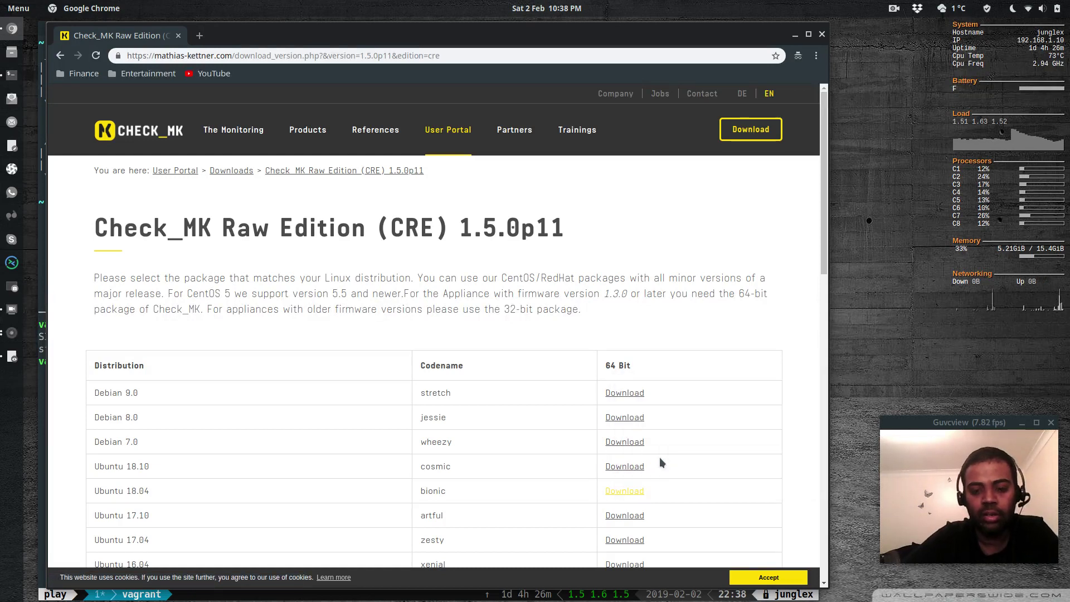
key(alt+Tab)
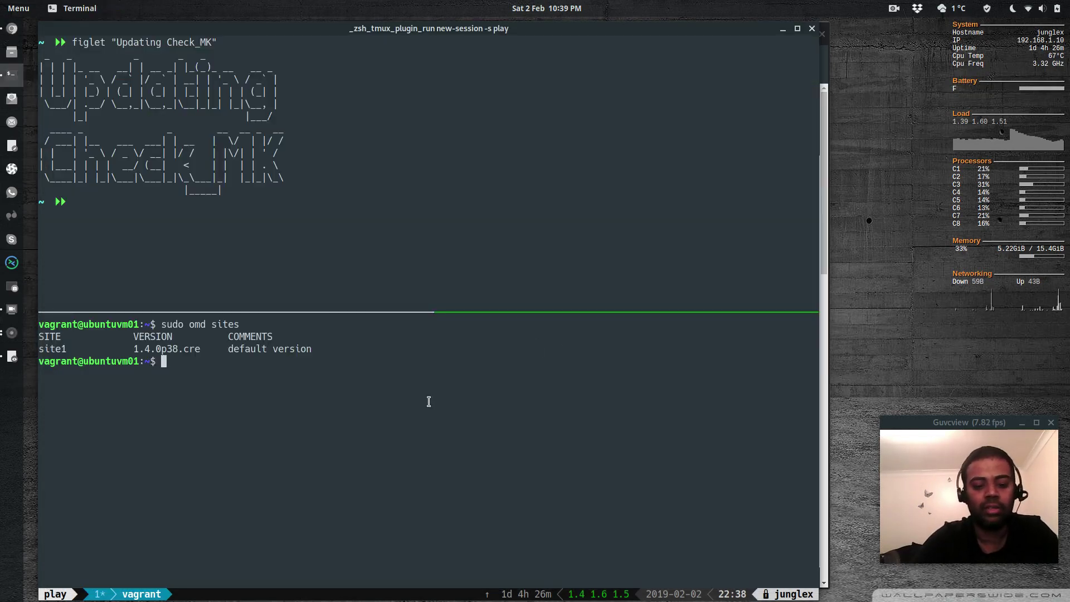
Step: Download the Check_MK 1.5.0p11 package with wget, trimming the pasted URL to end at .deb
text(wget)
key(ctrl+shift+v)
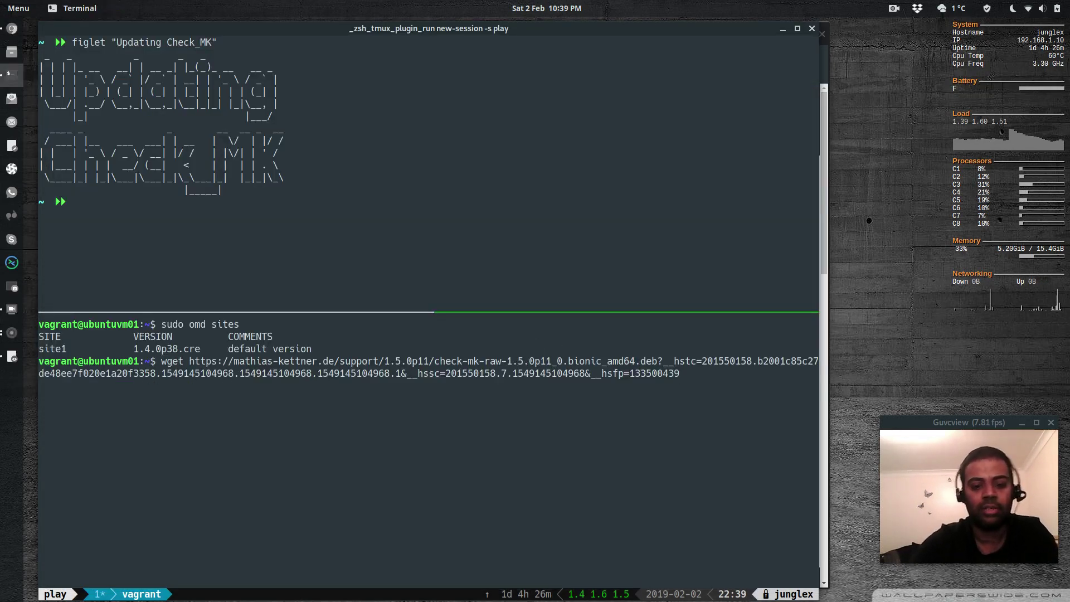
key(BackSpace)
key(BackSpace)
key(BackSpace)
key(BackSpace)
key(BackSpace)
key(BackSpace)
key(BackSpace)
key(BackSpace)
key(BackSpace)
key(BackSpace)
key(BackSpace)
key(BackSpace)
key(BackSpace)
key(BackSpace)
key(BackSpace)
key(BackSpace)
key(BackSpace)
key(BackSpace)
key(BackSpace)
key(BackSpace)
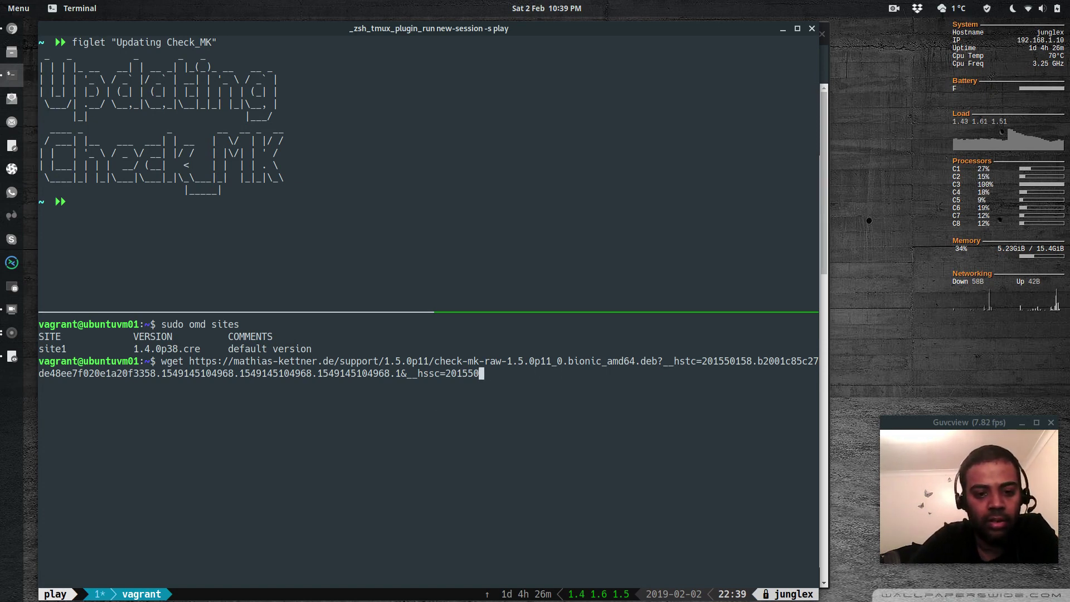
key(BackSpace)
key(BackSpace)
key(BackSpace)
key(BackSpace)
key(BackSpace)
key(BackSpace)
key(BackSpace)
key(BackSpace)
key(BackSpace)
key(BackSpace)
key(BackSpace)
key(BackSpace)
key(BackSpace)
key(BackSpace)
key(BackSpace)
key(BackSpace)
key(BackSpace)
key(BackSpace)
key(BackSpace)
key(BackSpace)
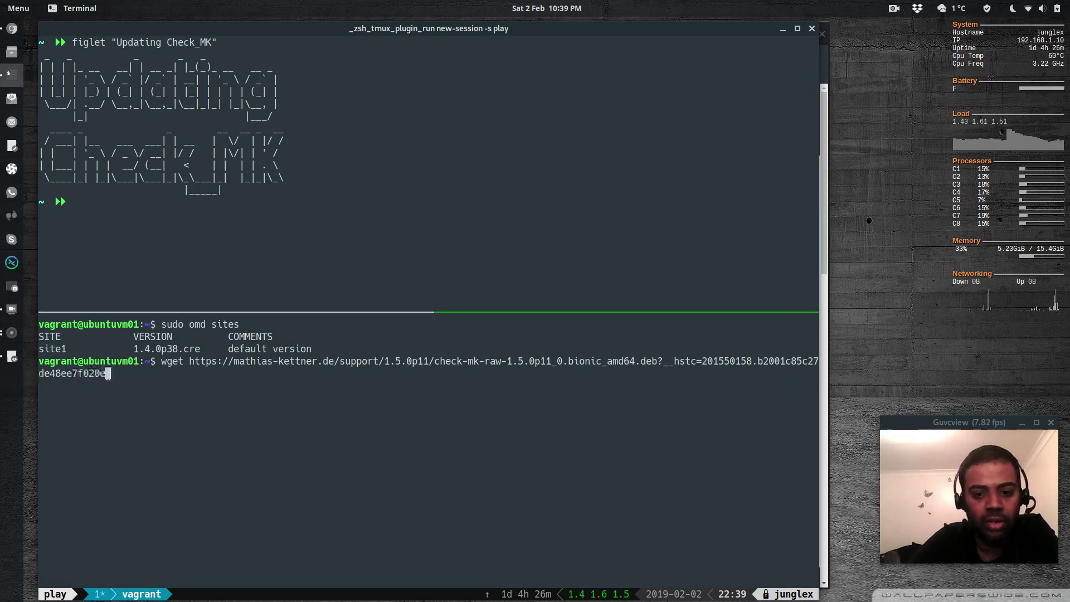
key(BackSpace)
key(BackSpace)
key(BackSpace)
key(BackSpace)
key(BackSpace)
key(BackSpace)
key(BackSpace)
key(BackSpace)
key(BackSpace)
key(BackSpace)
key(BackSpace)
key(BackSpace)
key(BackSpace)
key(BackSpace)
key(BackSpace)
key(BackSpace)
key(BackSpace)
key(BackSpace)
key(BackSpace)
key(BackSpace)
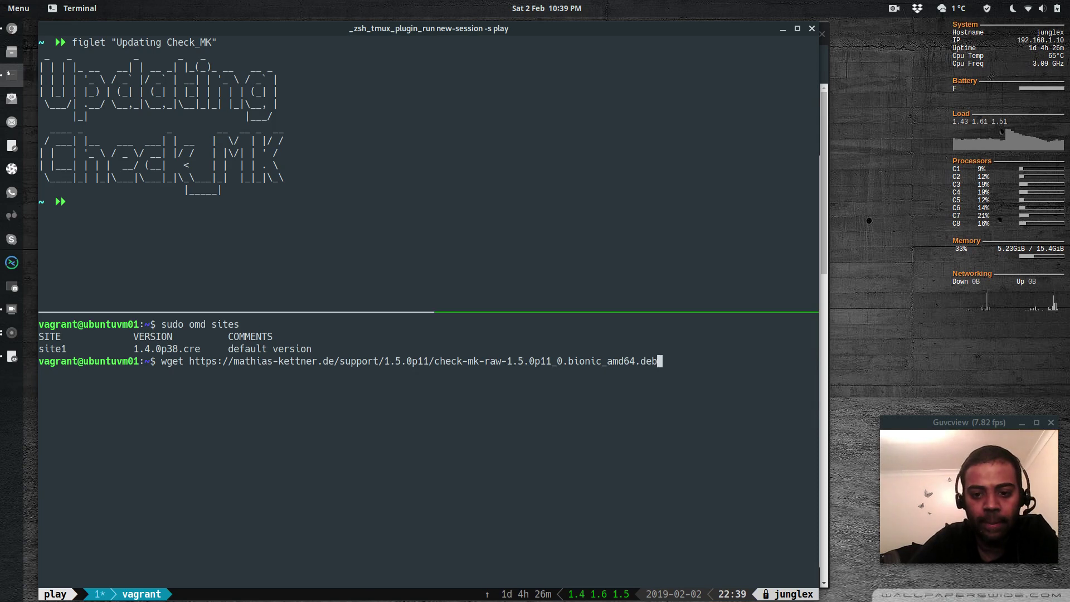
key(Return)
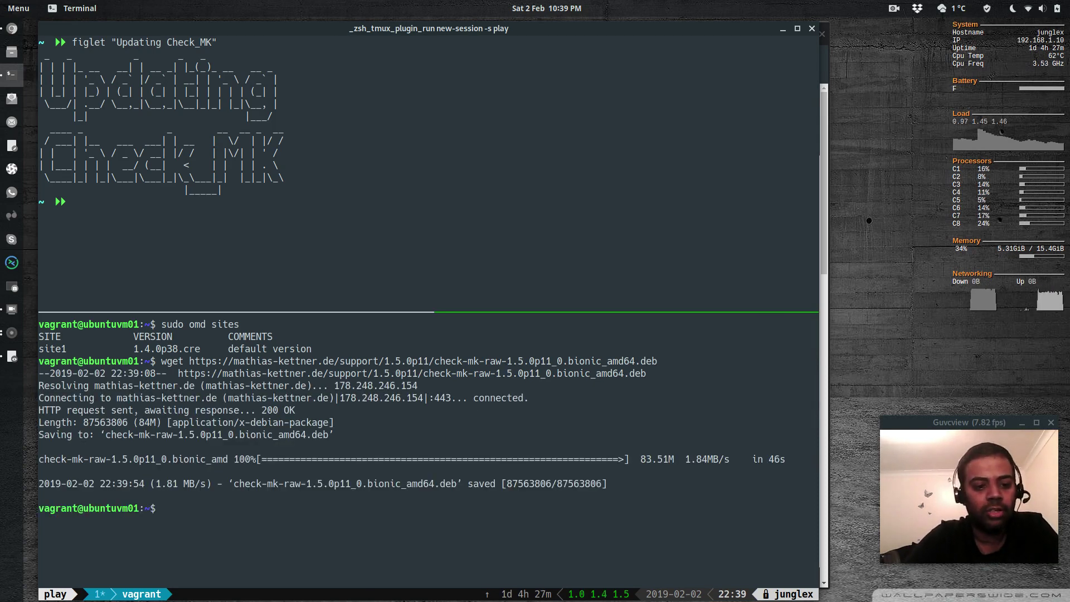
Step: Install the downloaded Check_MK .deb package with sudo gdebi, answering y to confirm
text(sudo )
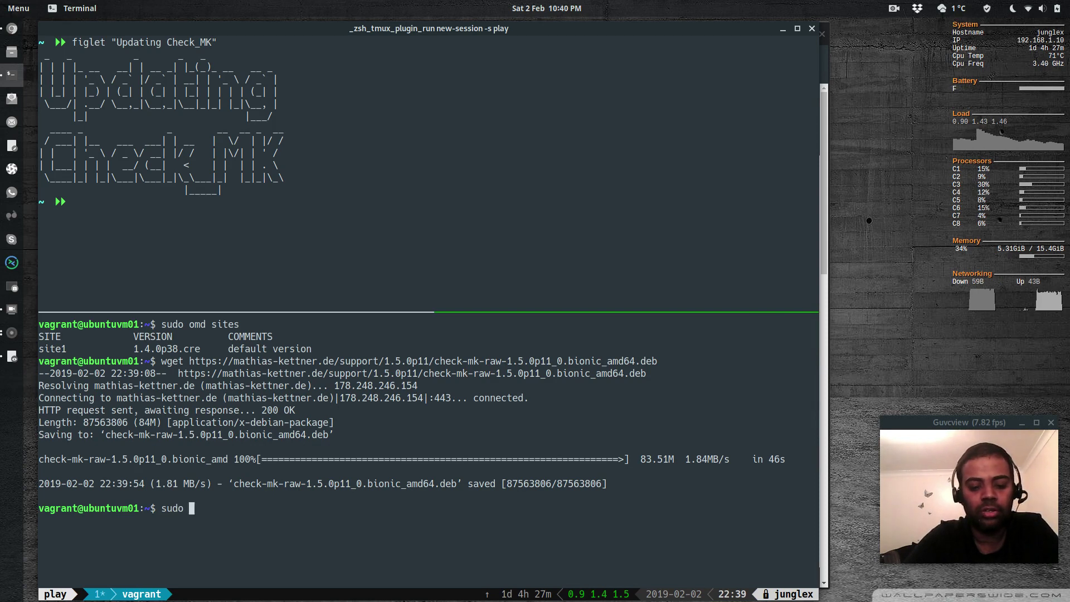
text(gdebi check-mk-raw-1.)
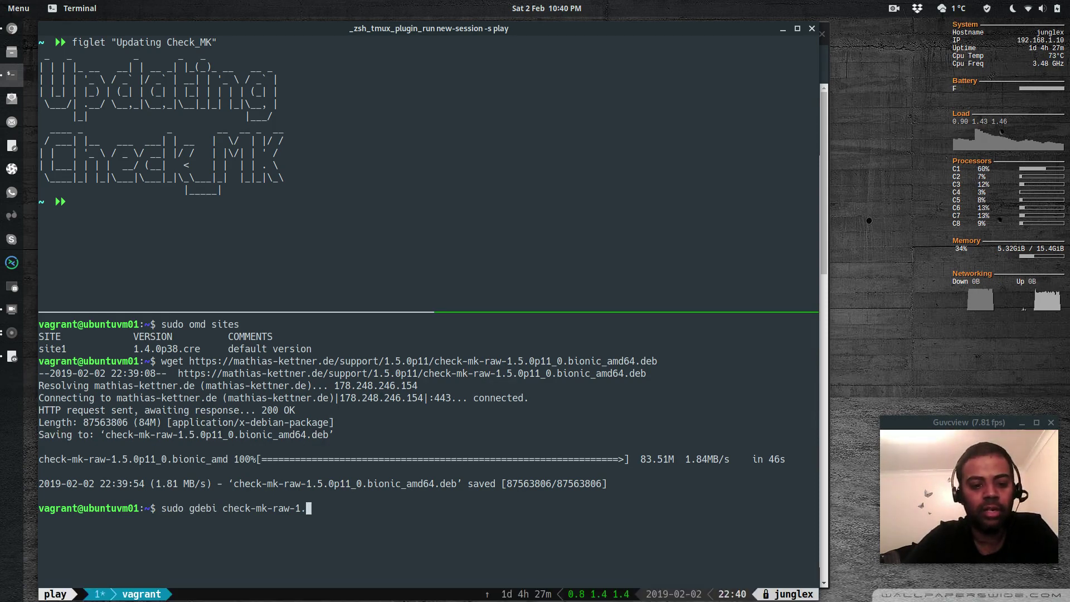
key(Tab)
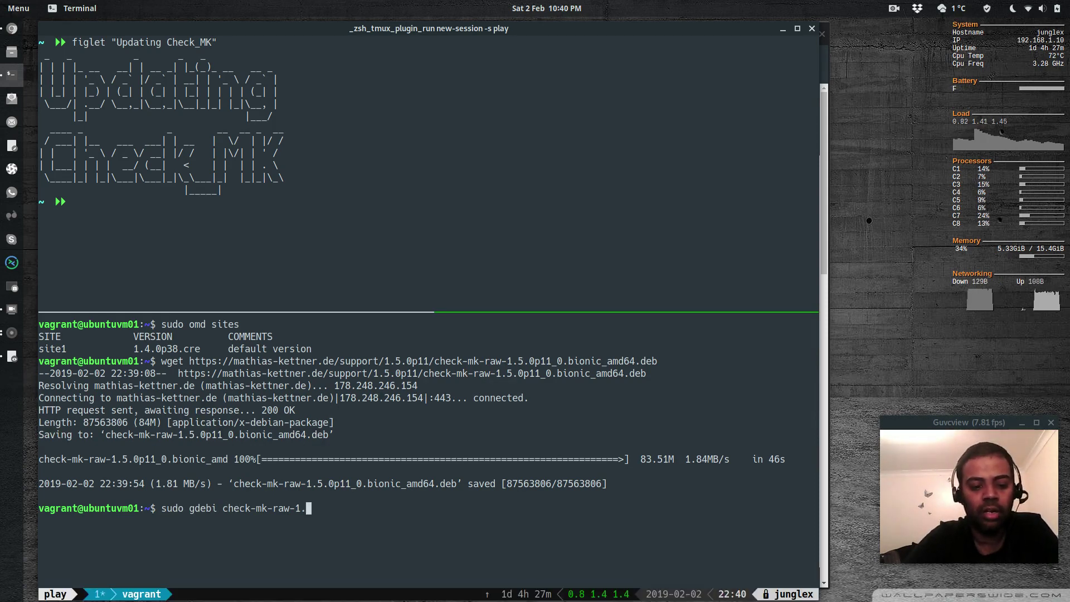
key(Tab)
key(Return)
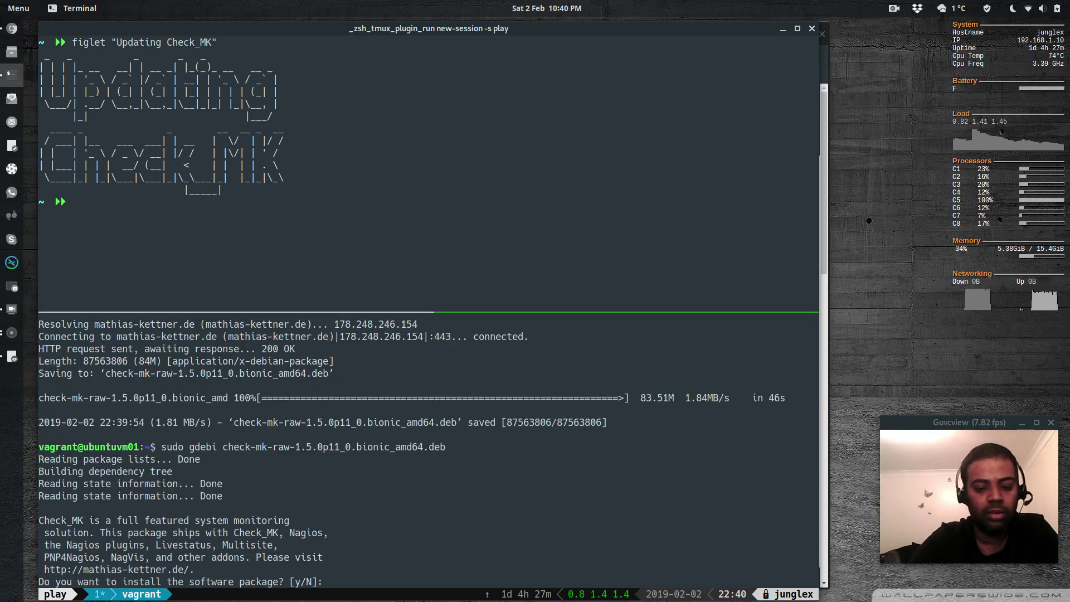
text(y)
key(Return)
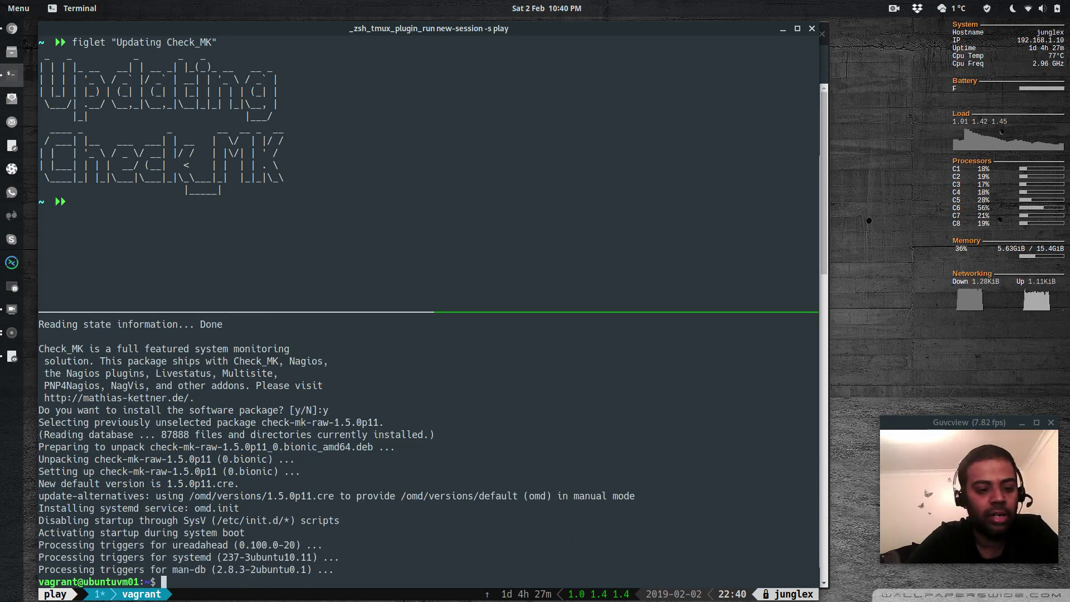
Step: Clear the pane and check the default OMD version and installed versions
key(ctrl+l)
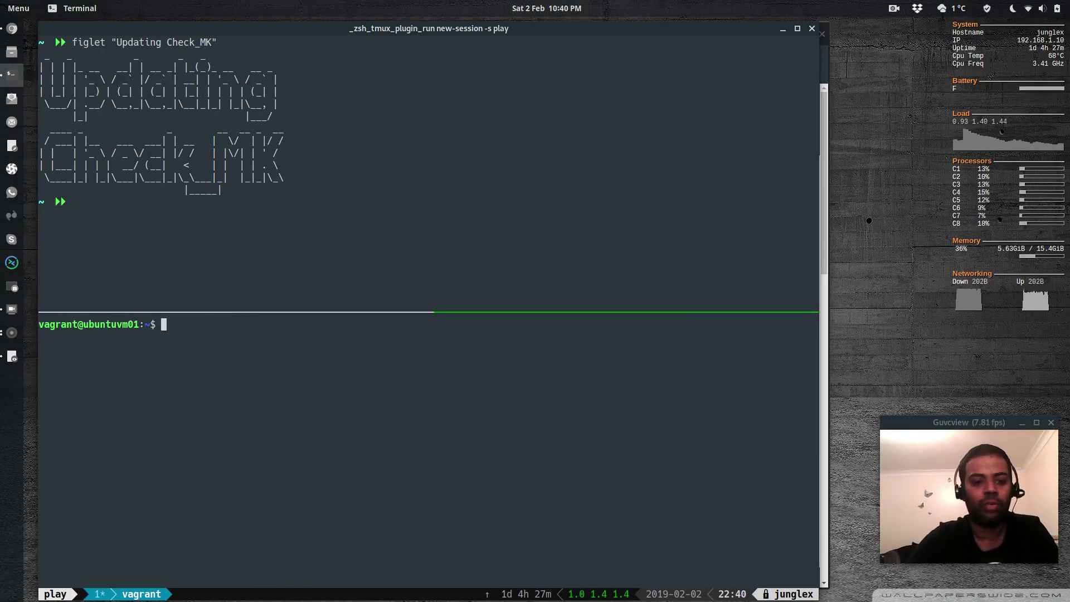
text(sudo )
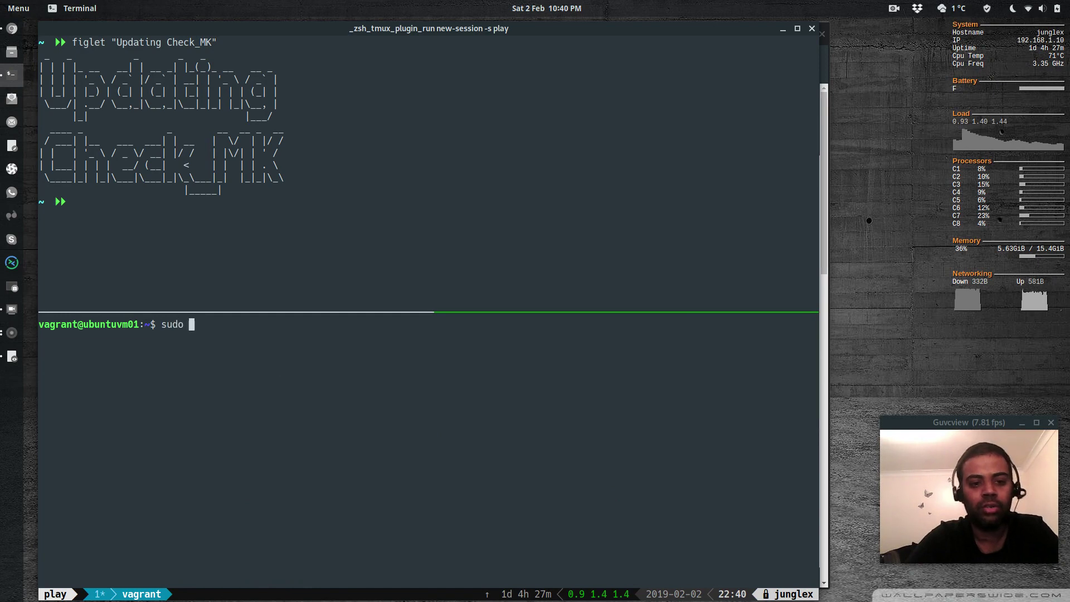
text(omd version)
key(Return)
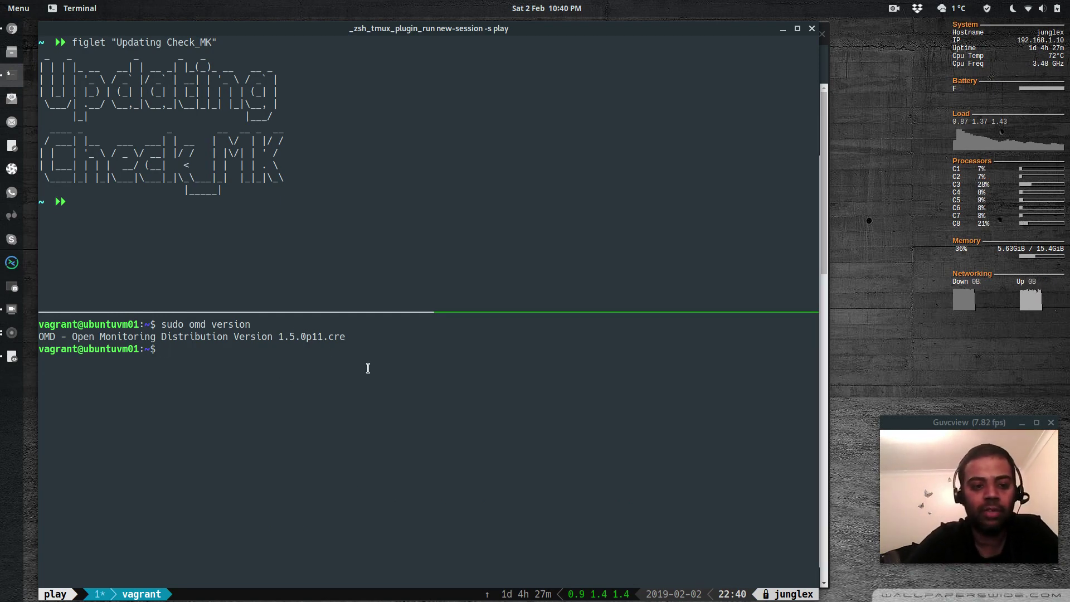
text(sudo )
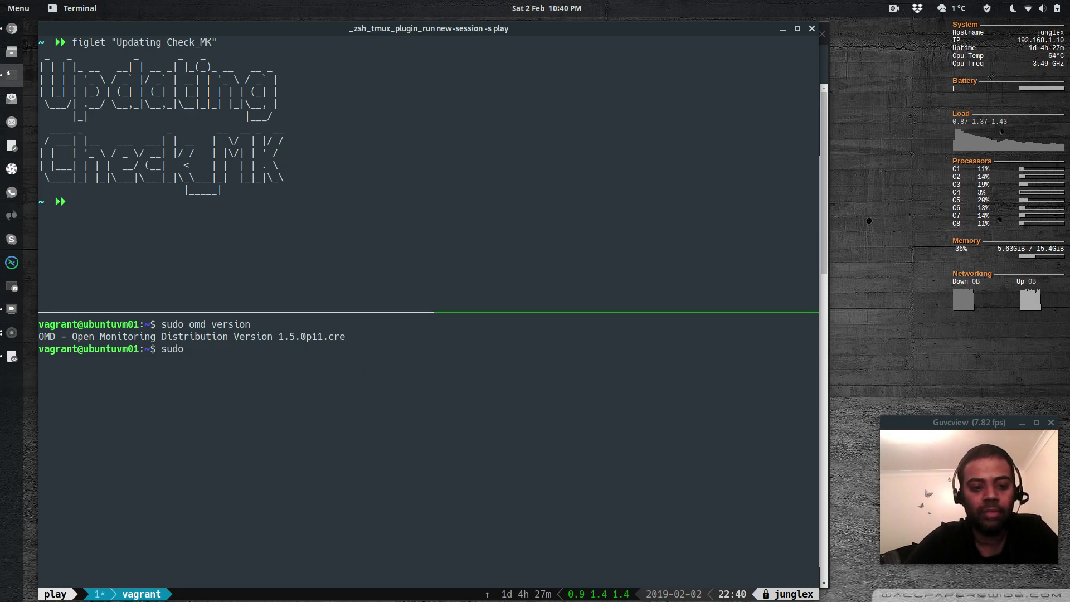
text(omd versi)
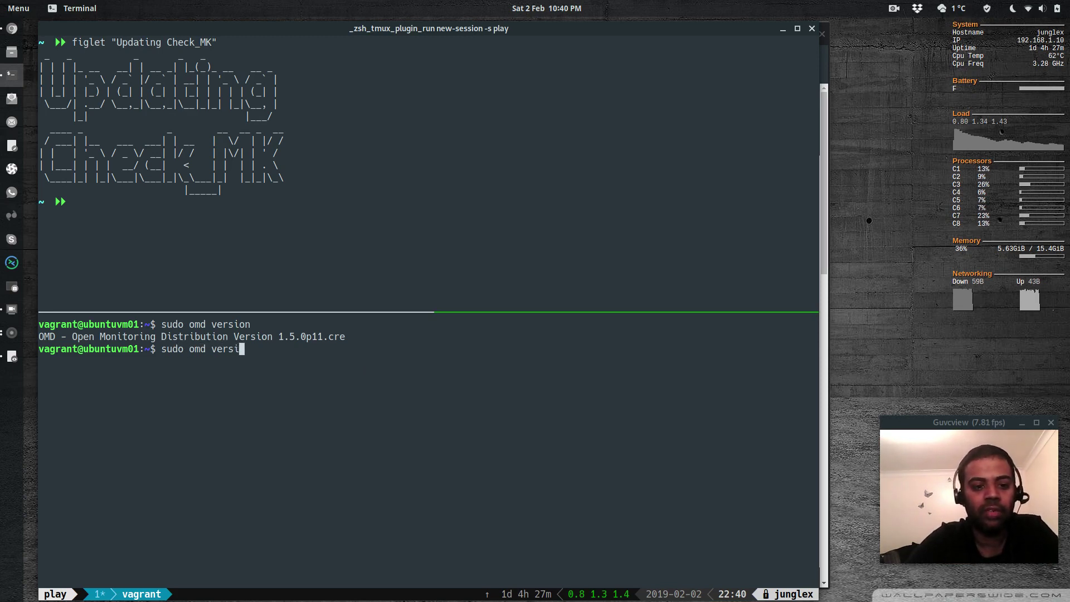
text(ons)
key(Return)
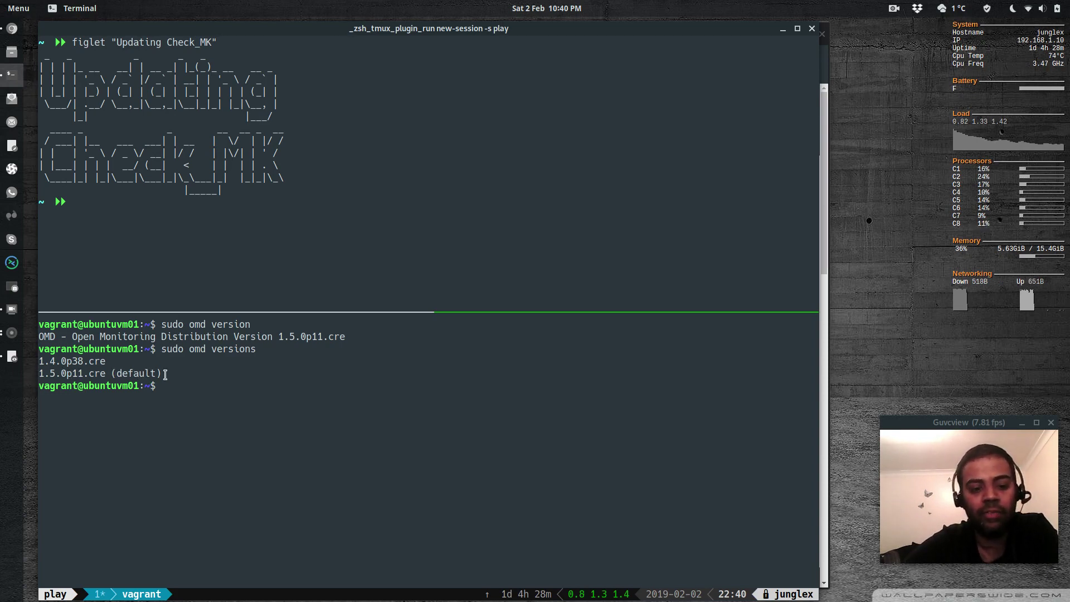
Step: List the OMD sites, highlighting site1 and the 1.5.0p11 default version line
text(sudo omd sites)
key(Return)
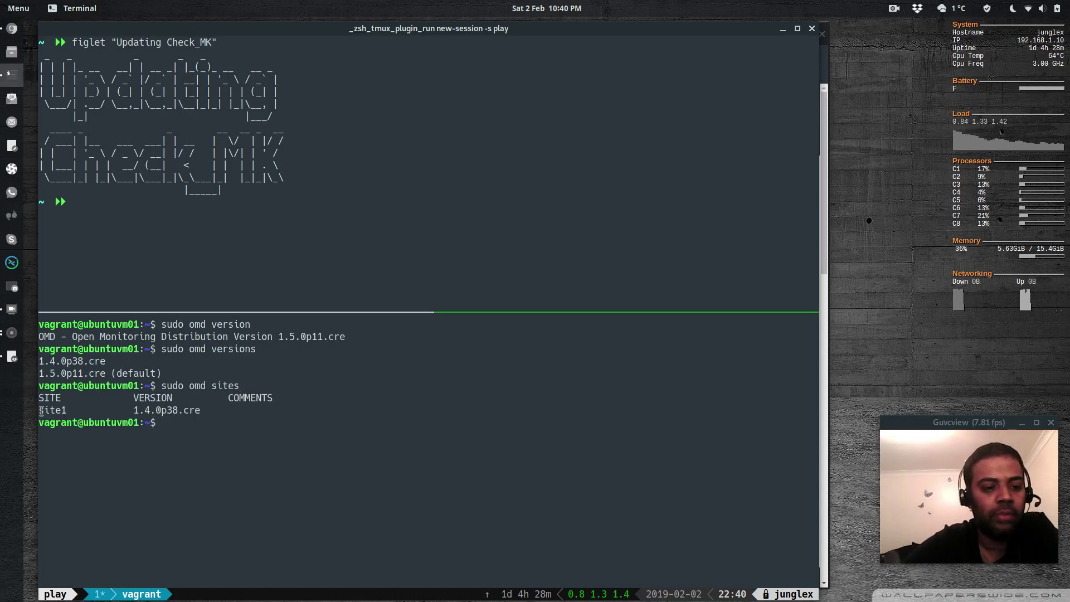
drag(41, 411, 160, 410)
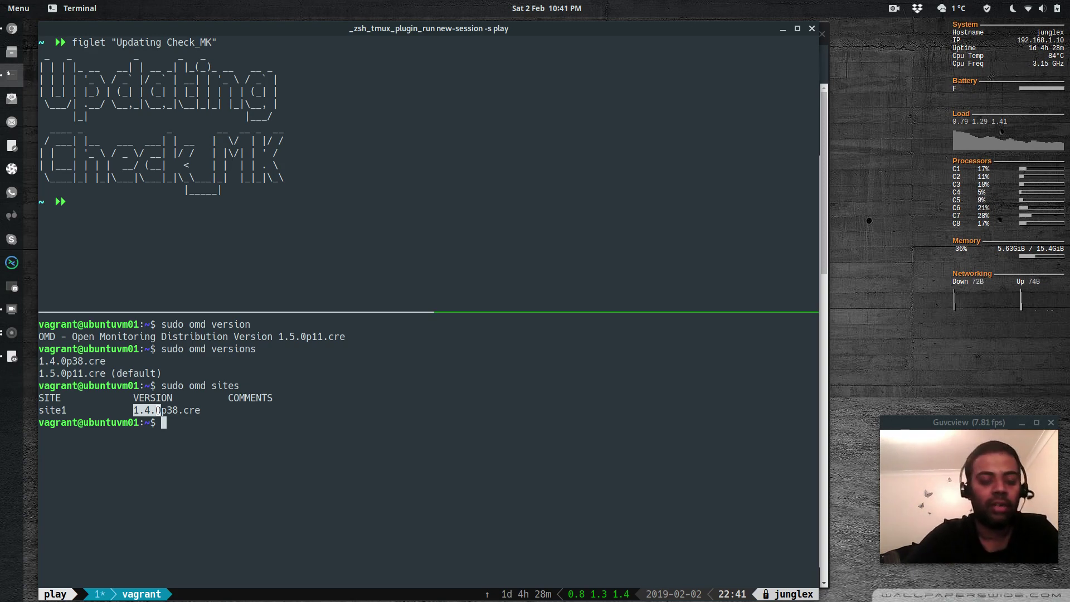
click(67, 384)
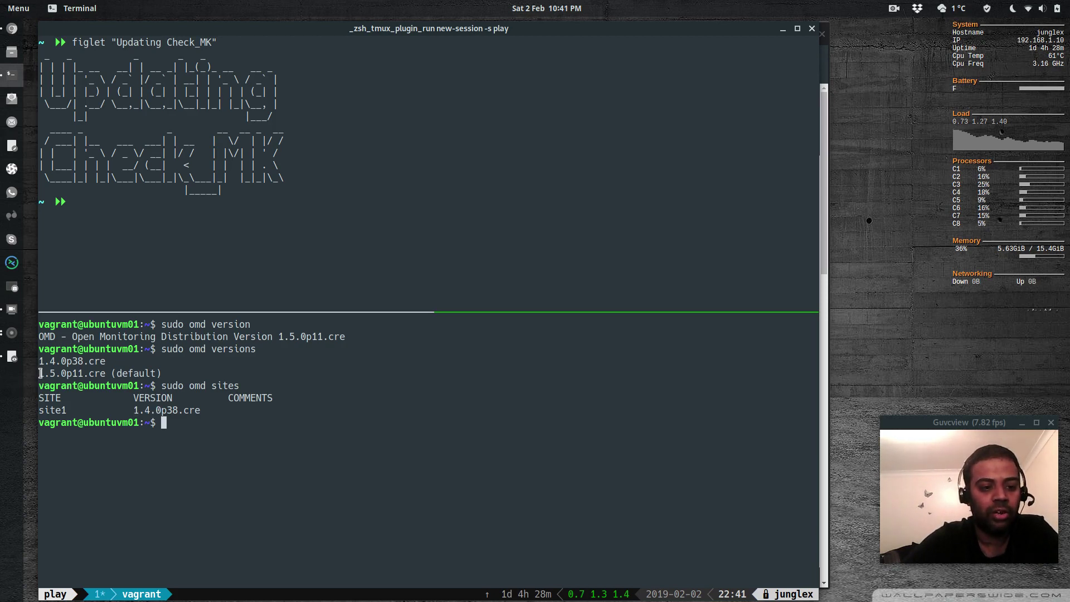
drag(40, 373, 121, 367)
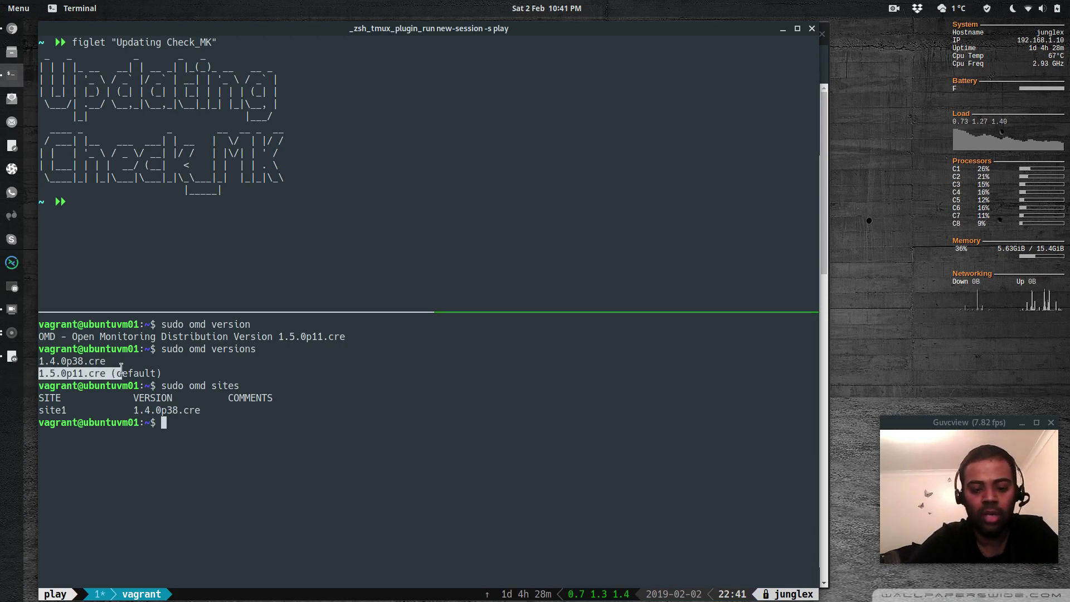
Step: Create site2 with sudo omd create site2 on the new default version
text(sudo )
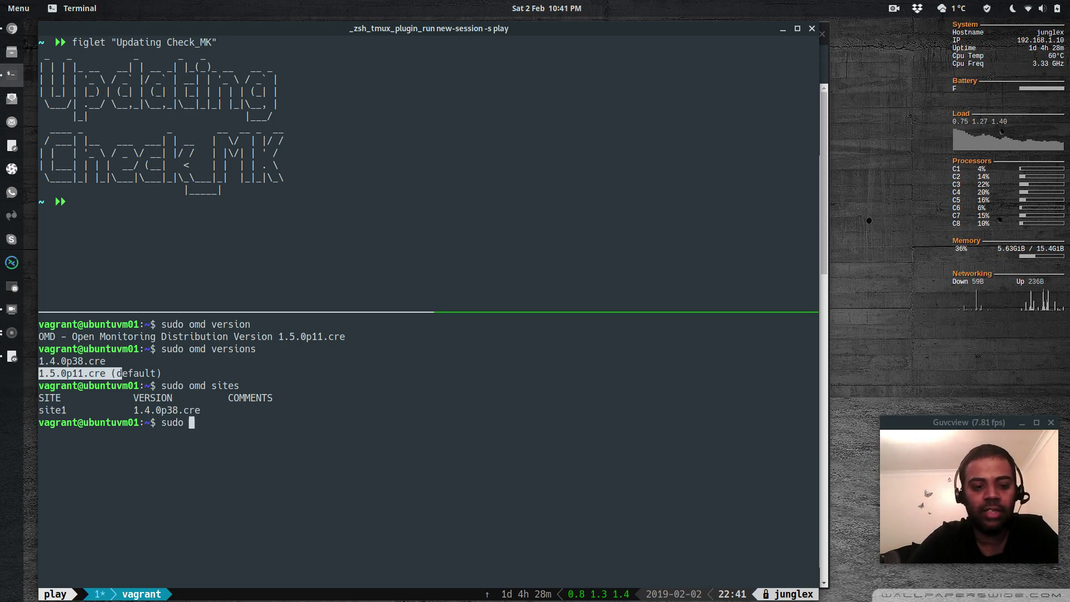
text(omd c)
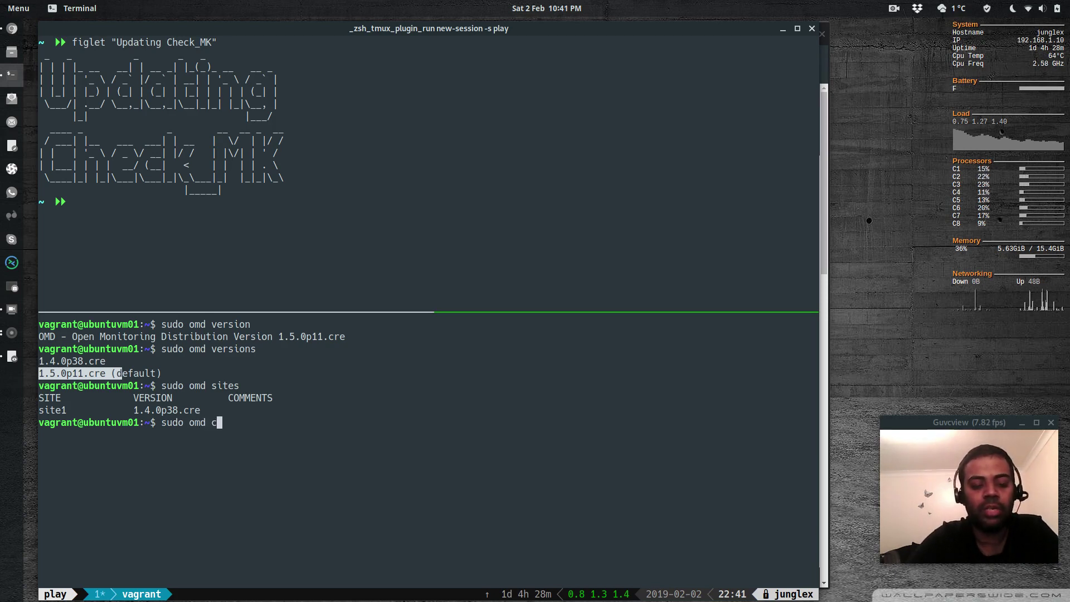
text(reate site)
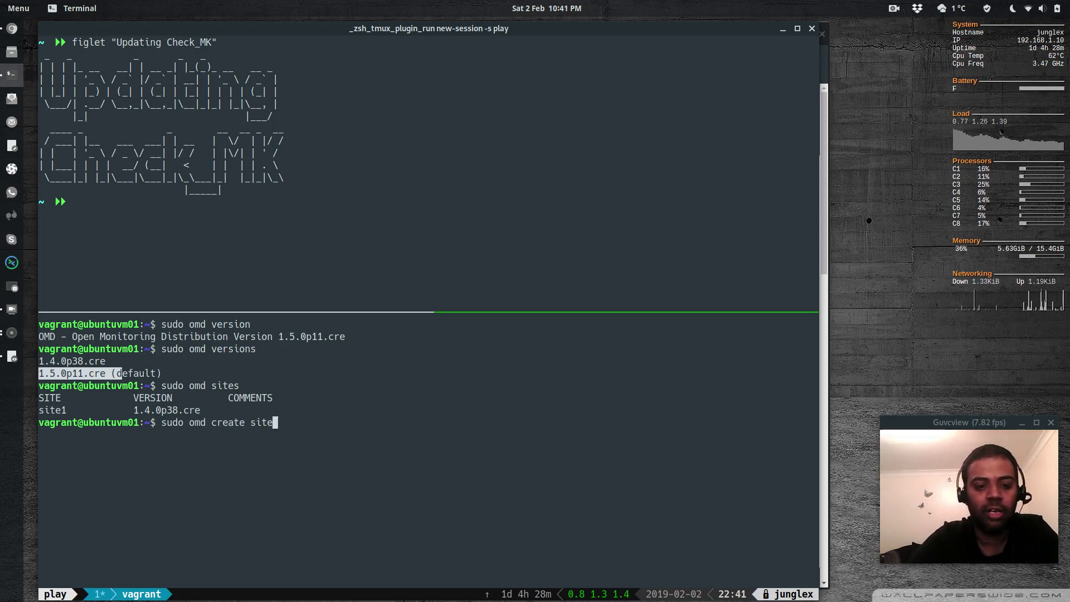
text(2)
key(Return)
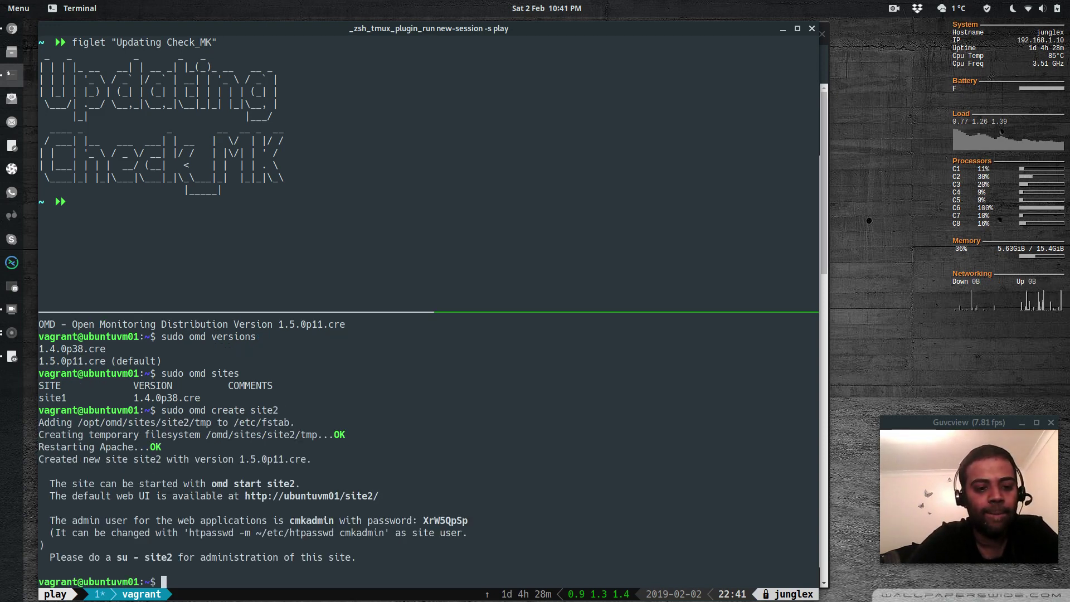
text(clear)
key(Return)
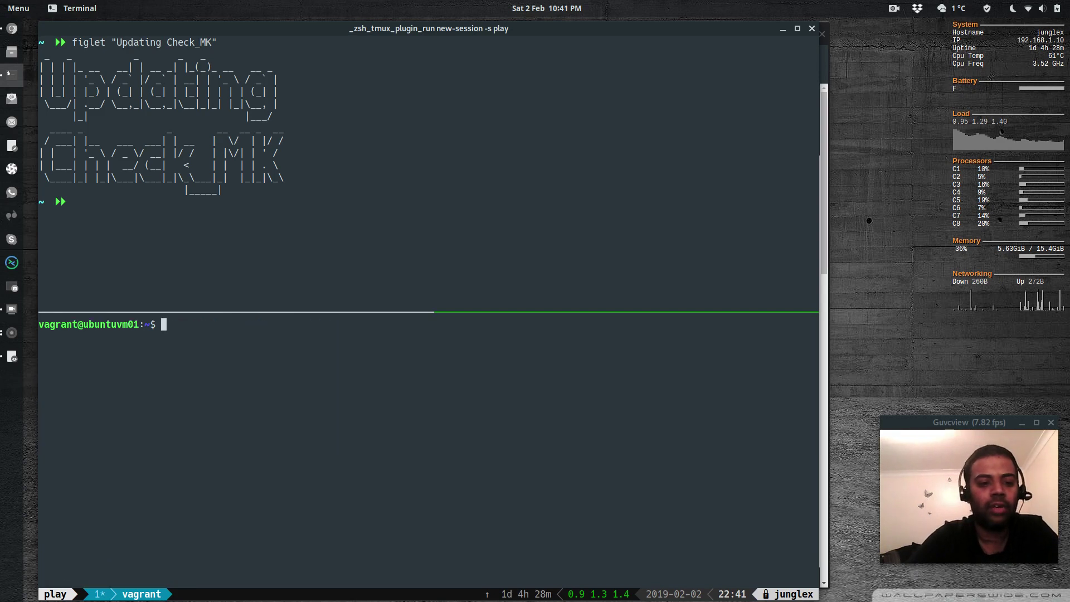
Step: List the sites, highlighting site2's 1.5.0p11 and site1's 1.4.0 versions
text(sudo omd sites)
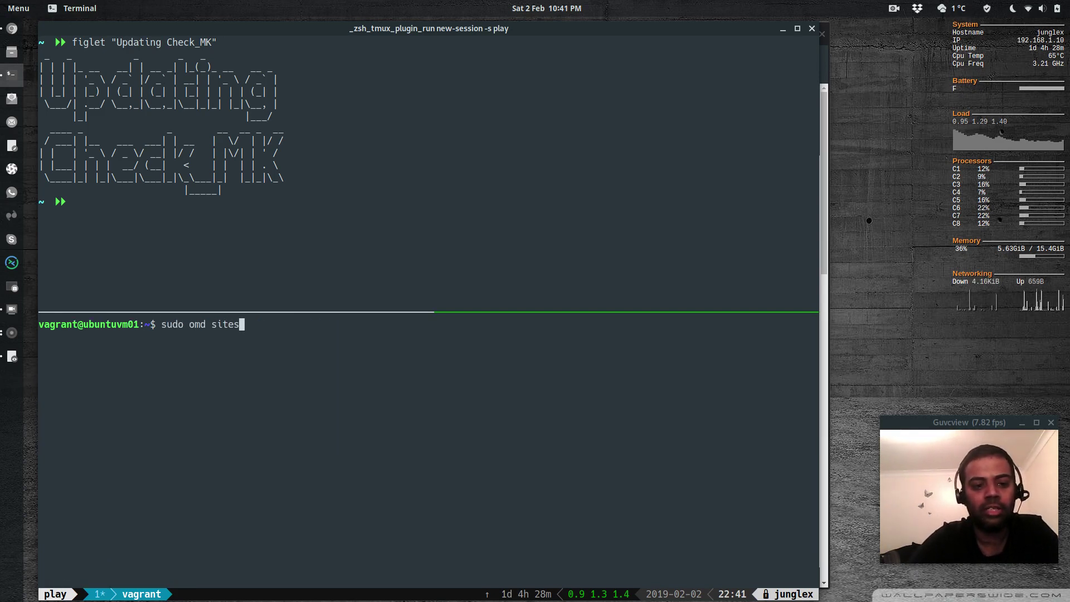
key(Return)
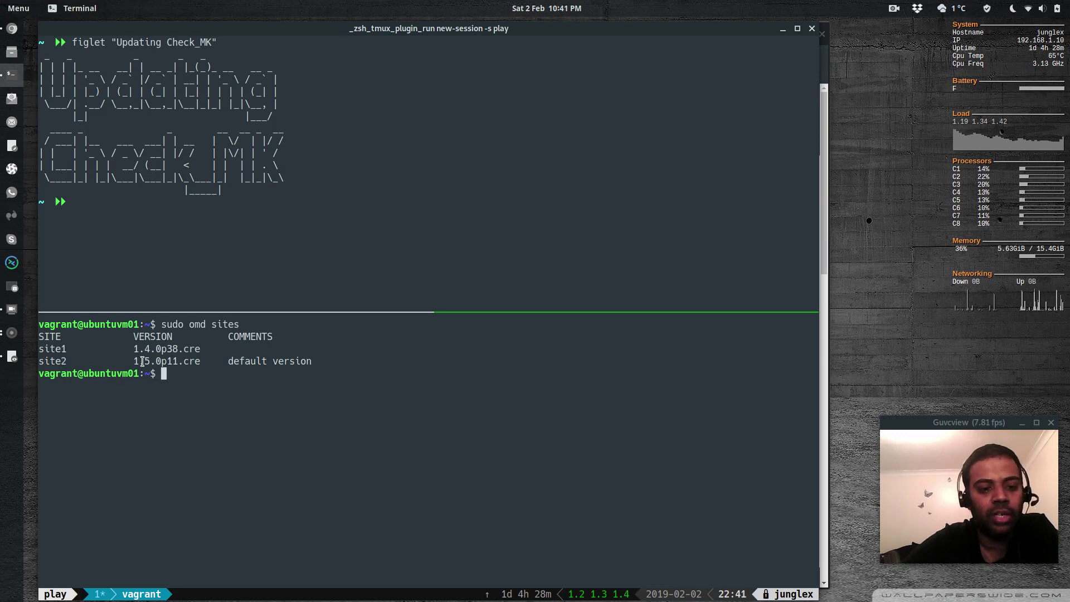
drag(134, 361, 178, 361)
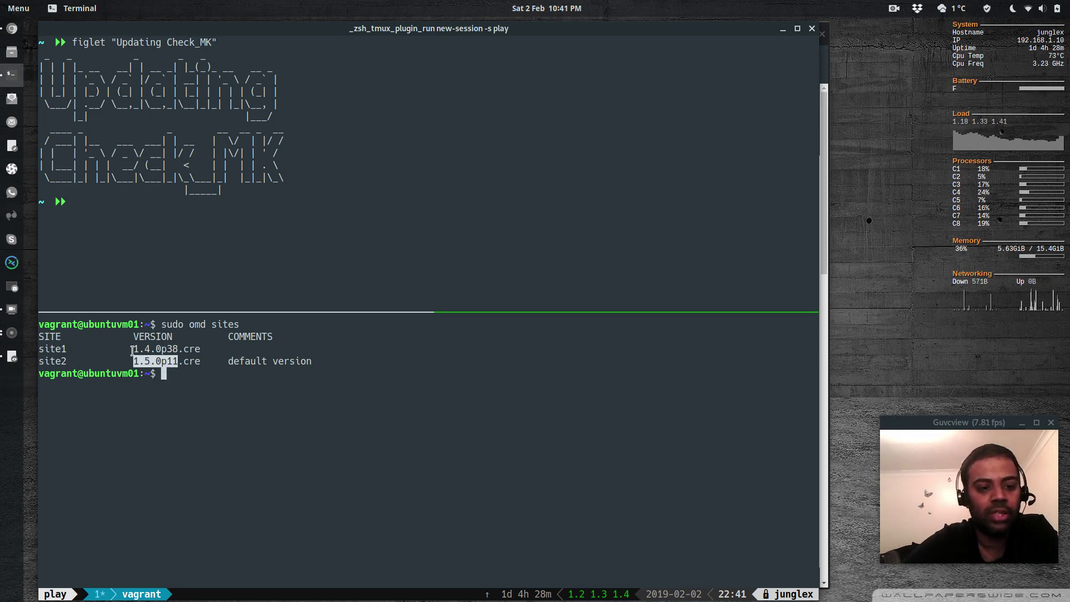
drag(132, 350, 166, 350)
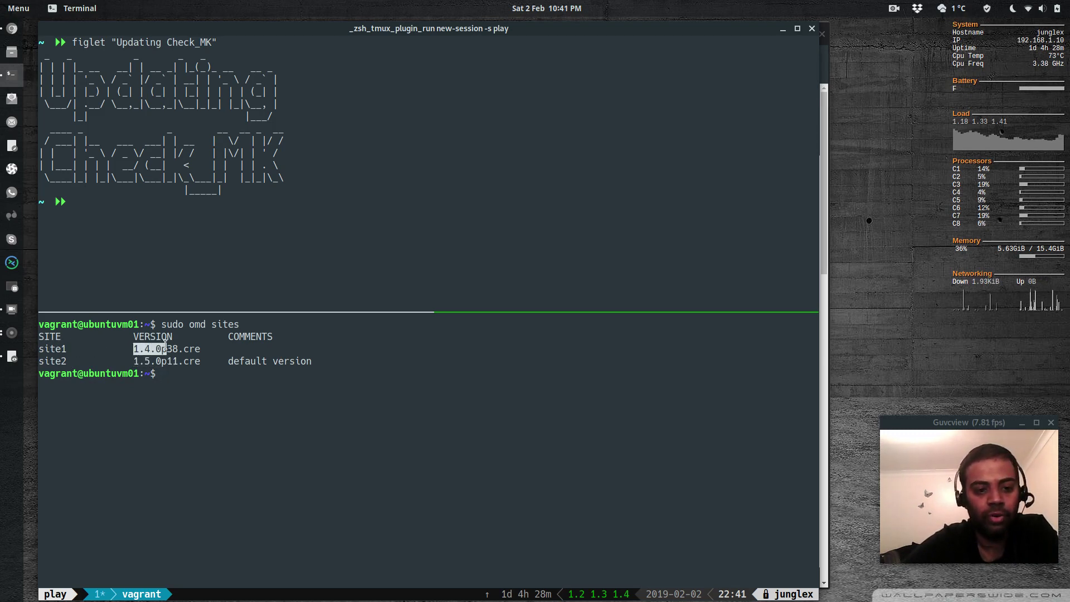
click(244, 379)
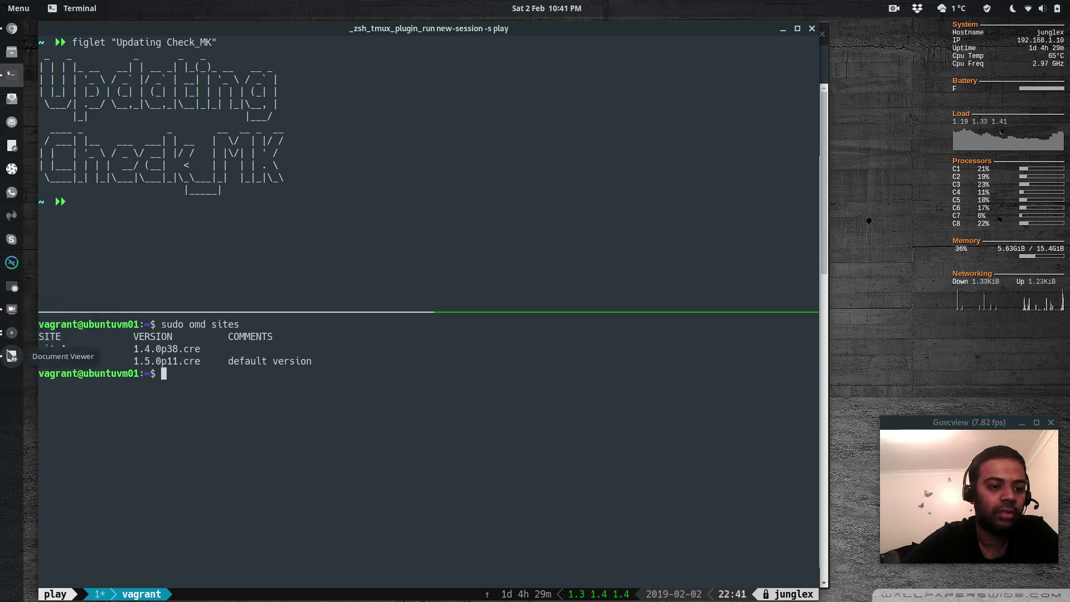
click(11, 355)
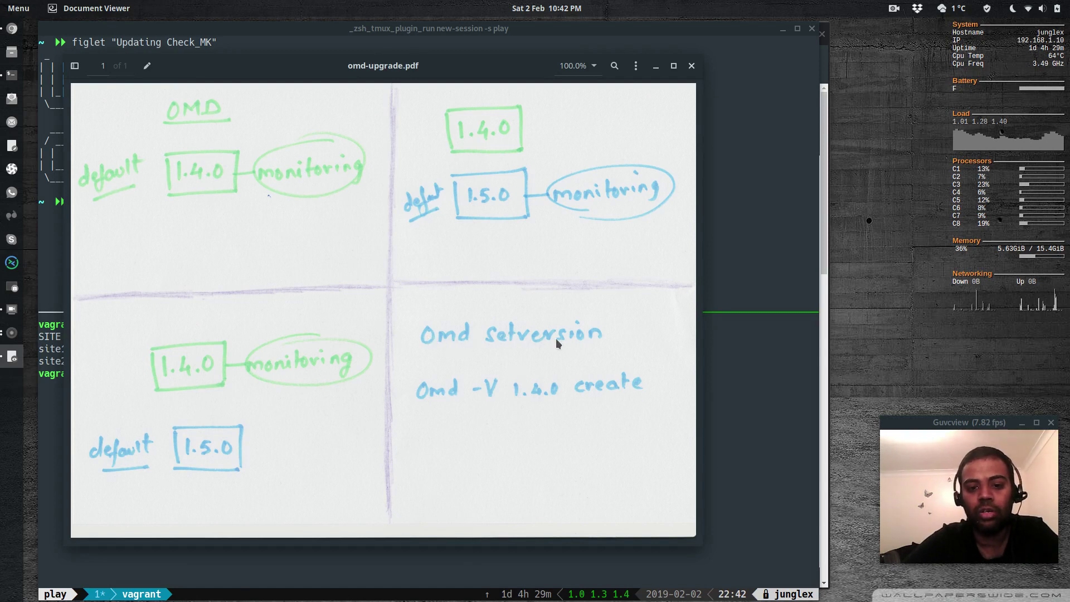
click(733, 374)
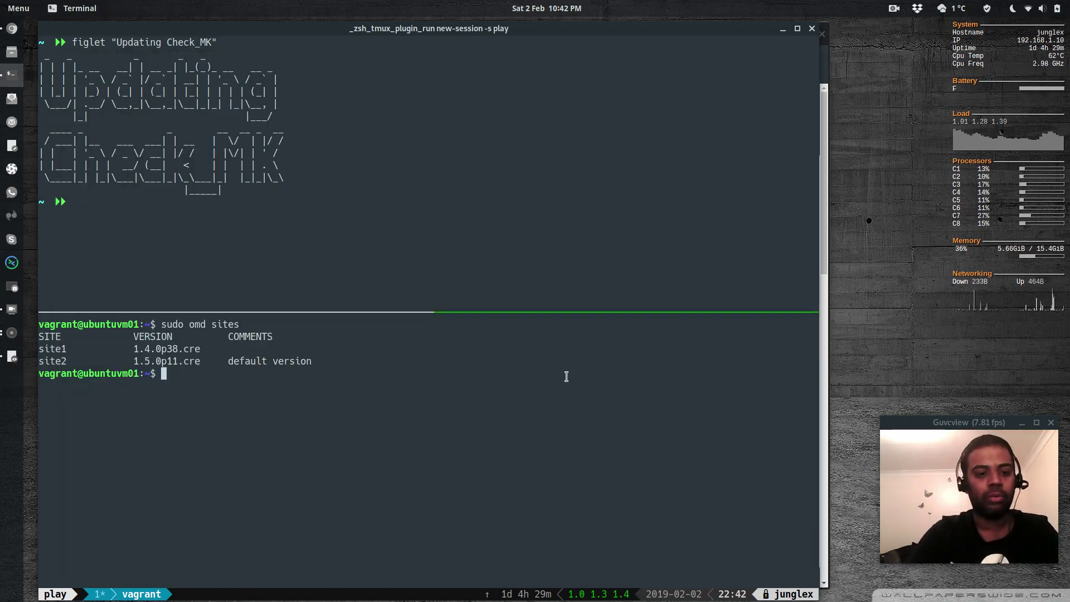
Step: List installed OMD versions and set 1.4.0p38.cre as the default version
text(clear)
key(Return)
text(sudo omd ve)
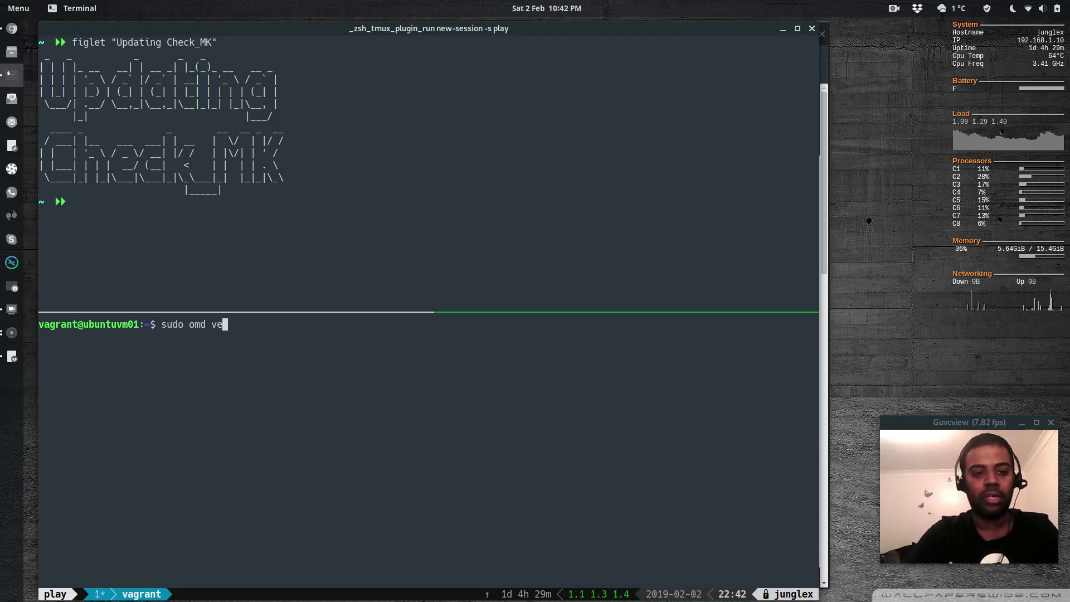
text(rsions)
key(Return)
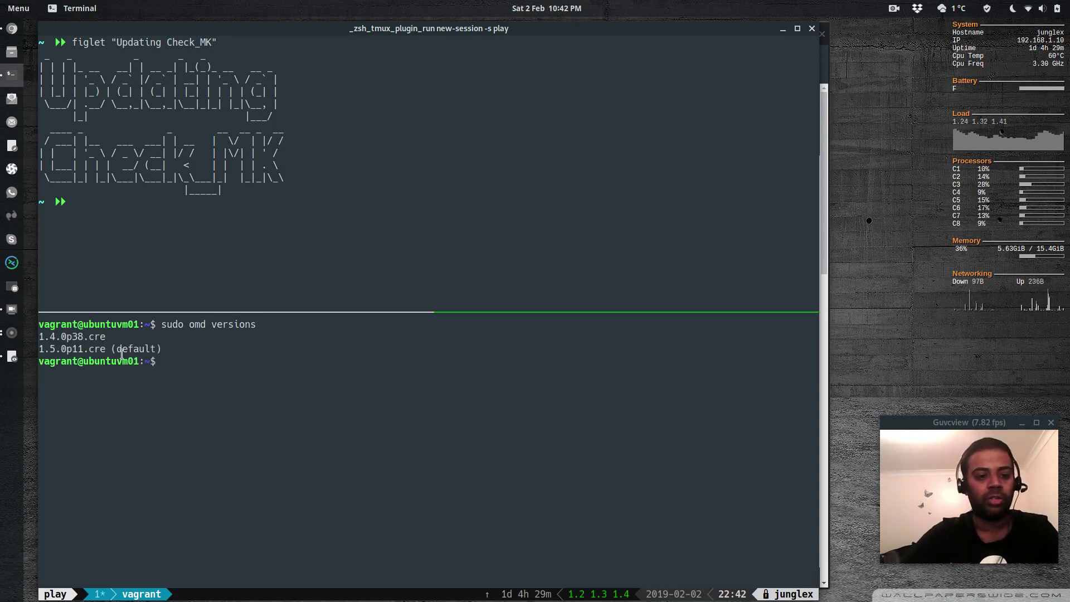
text(sudo omd setversio)
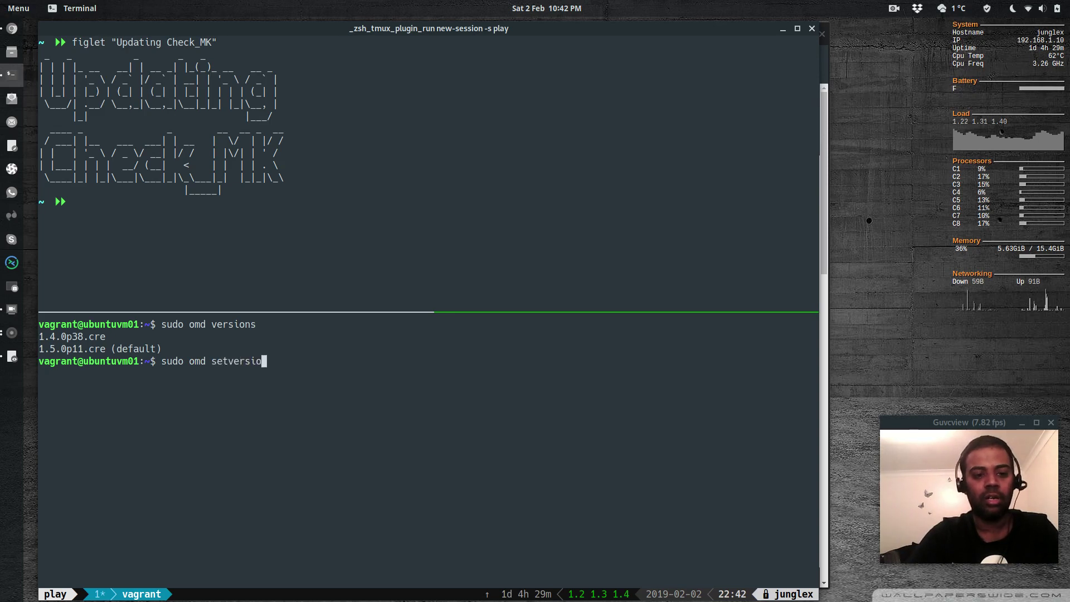
text(n 1.)
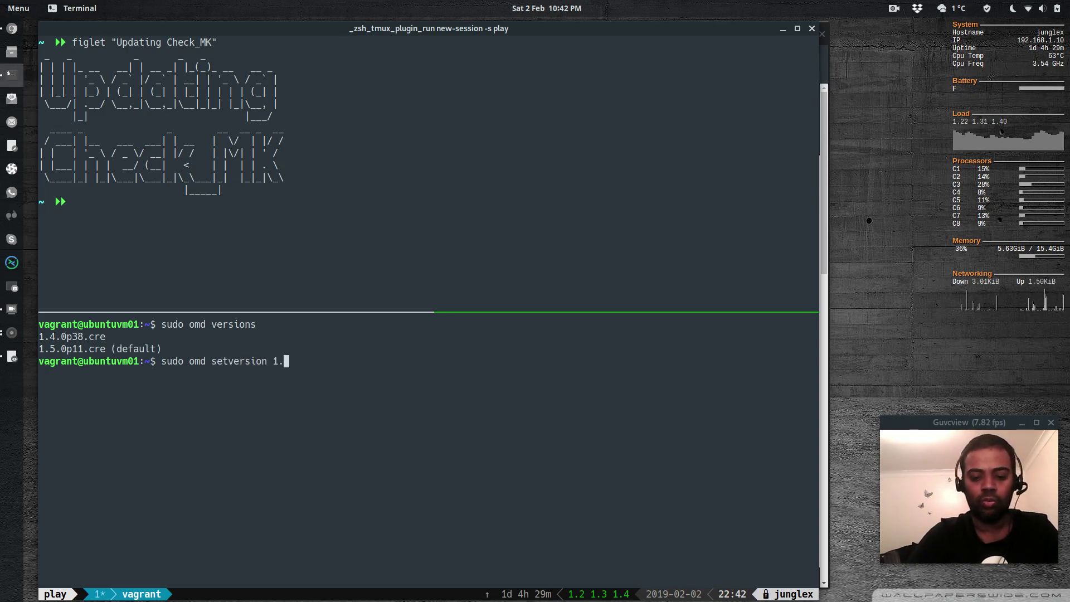
text(4.0)
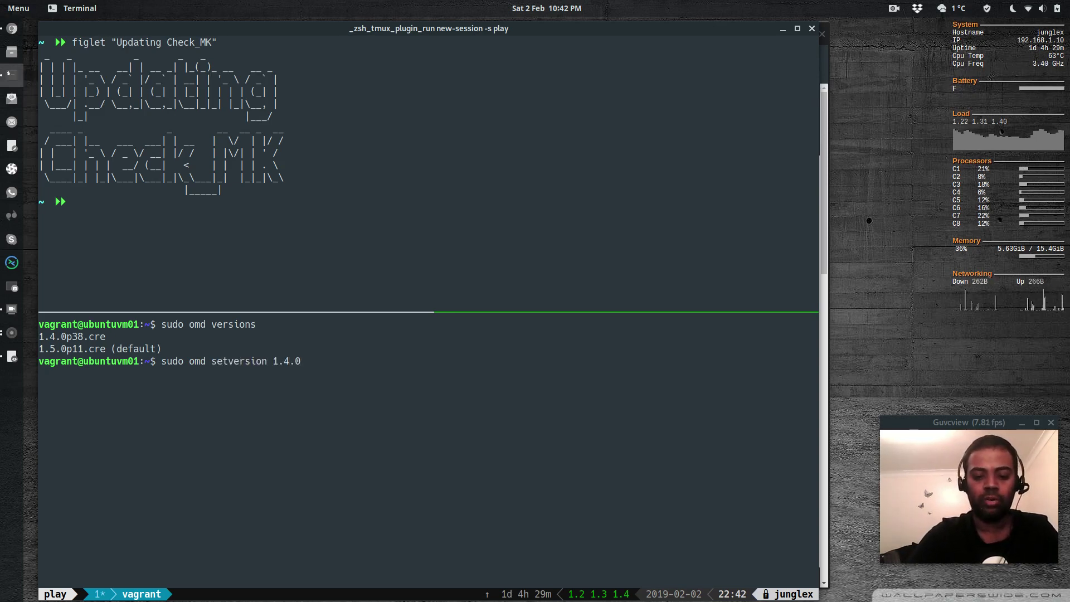
text(p38.cre)
key(Return)
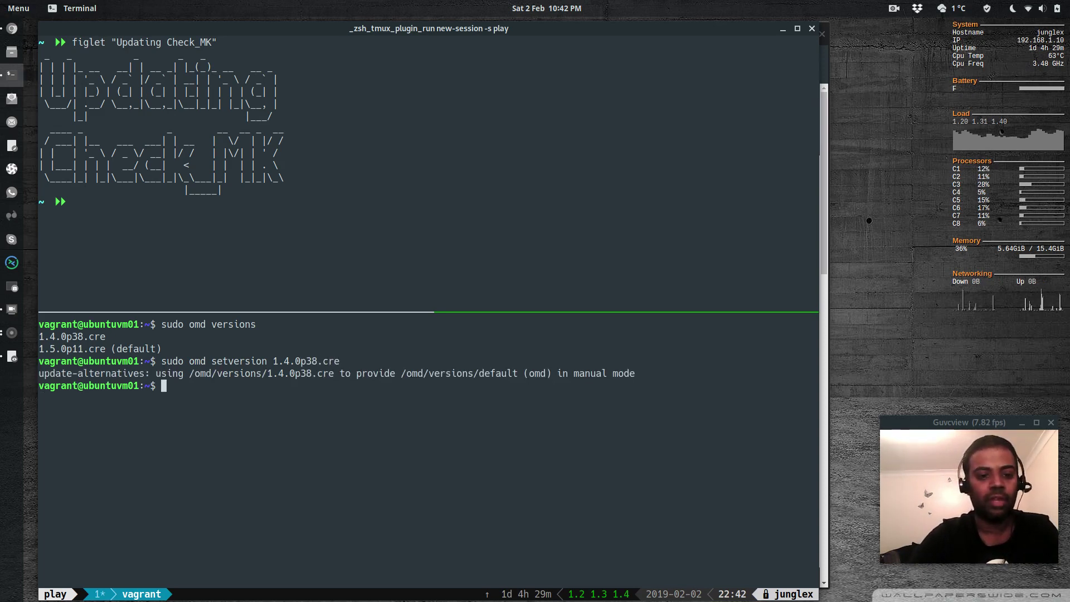
Step: Check the current OMD version and list installed versions with the new default
key(ctrl+l)
text(sudo omd version)
key(Return)
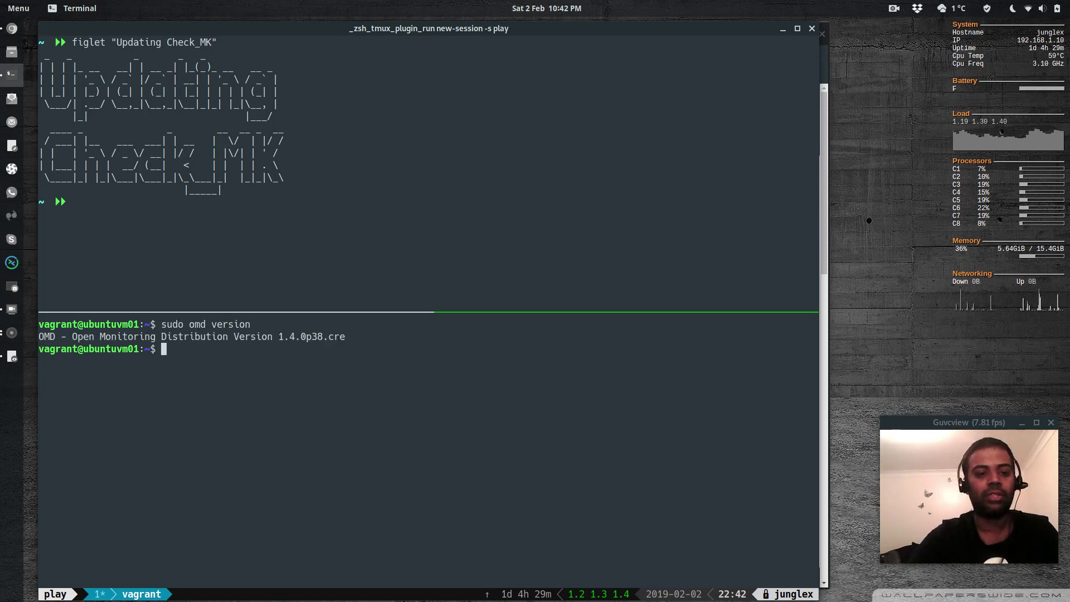
key(Up)
text(s)
key(Return)
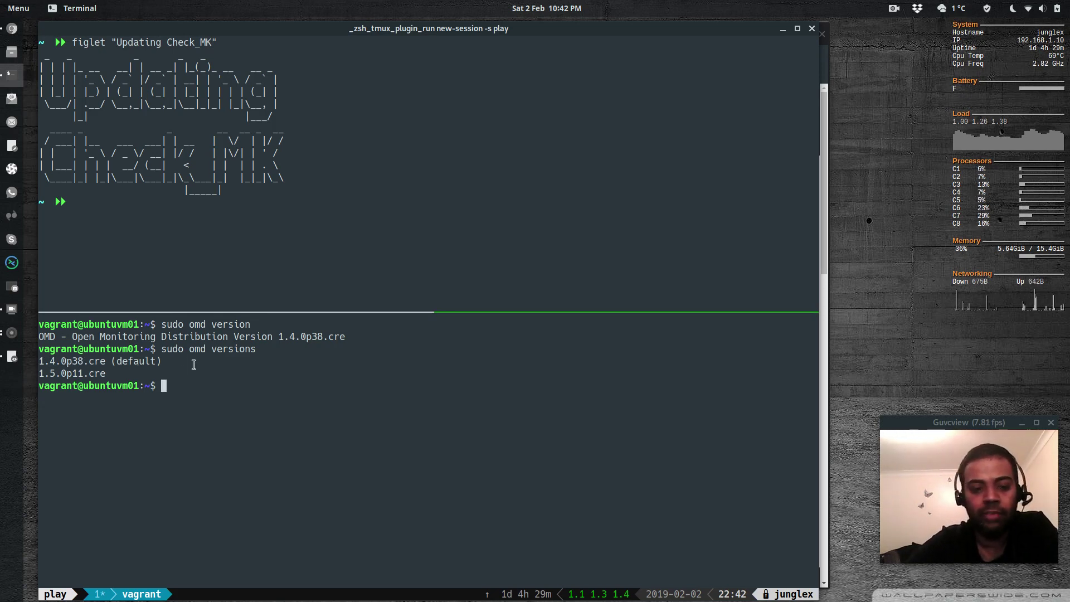
Step: Set 1.5.0p11.cre back as the default version and confirm it with omd versions
key(Up)
key(Up)
key(Up)
key(Up)
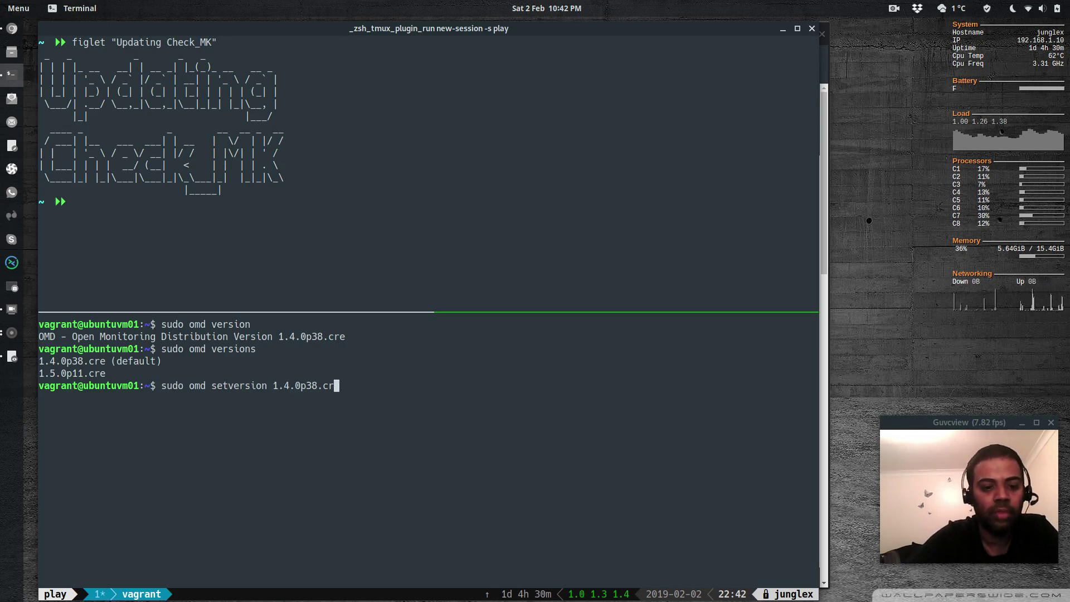
key(BackSpace)
key(BackSpace)
key(BackSpace)
key(BackSpace)
key(BackSpace)
key(BackSpace)
key(BackSpace)
key(BackSpace)
key(BackSpace)
key(BackSpace)
text(5.)
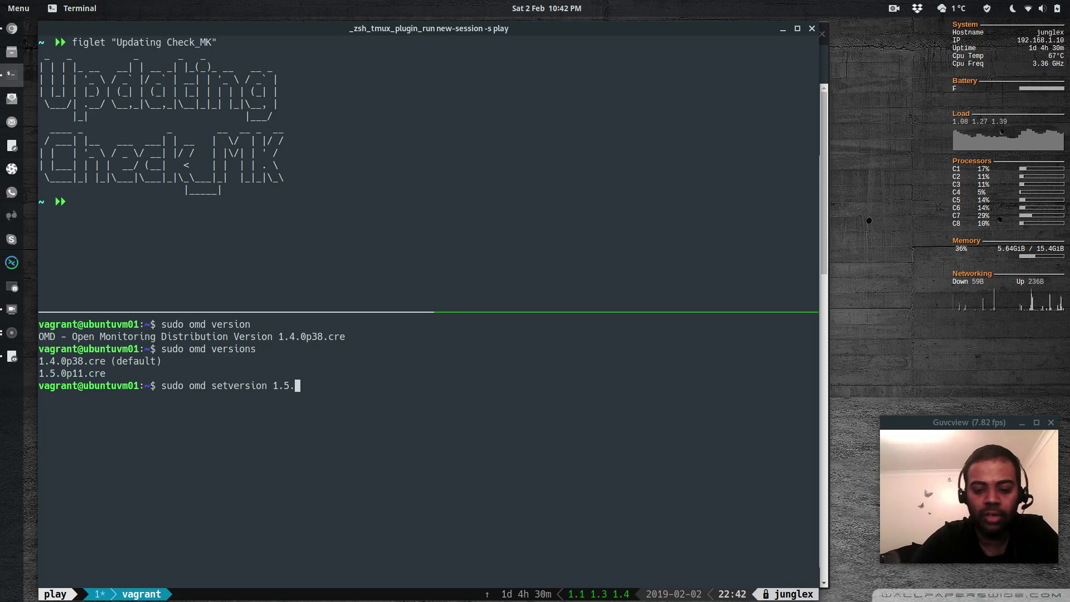
text(0p1)
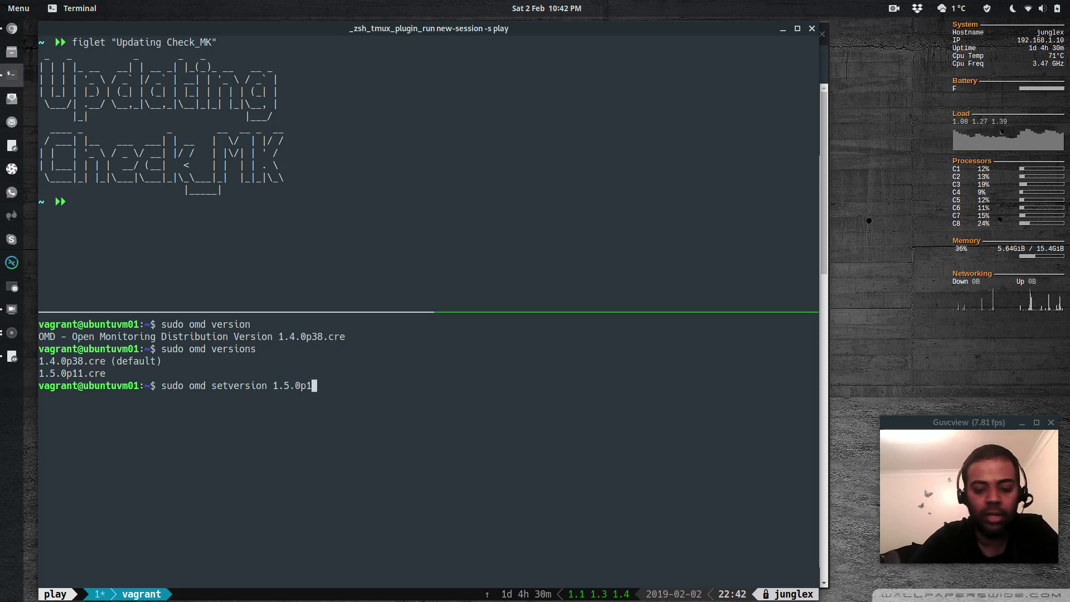
text(1.cre)
key(Return)
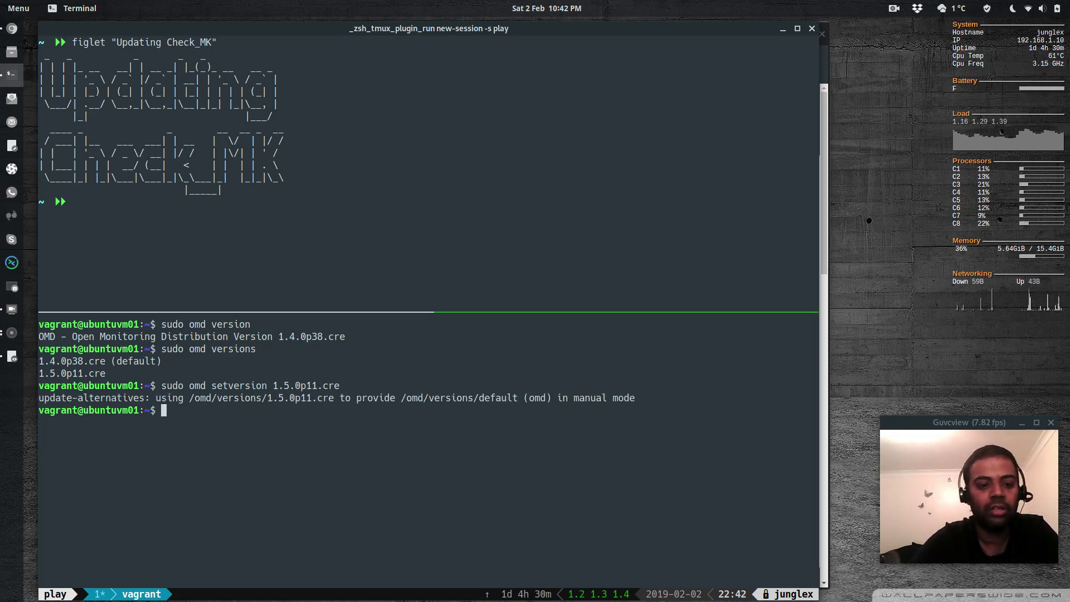
text(sudo omd versions)
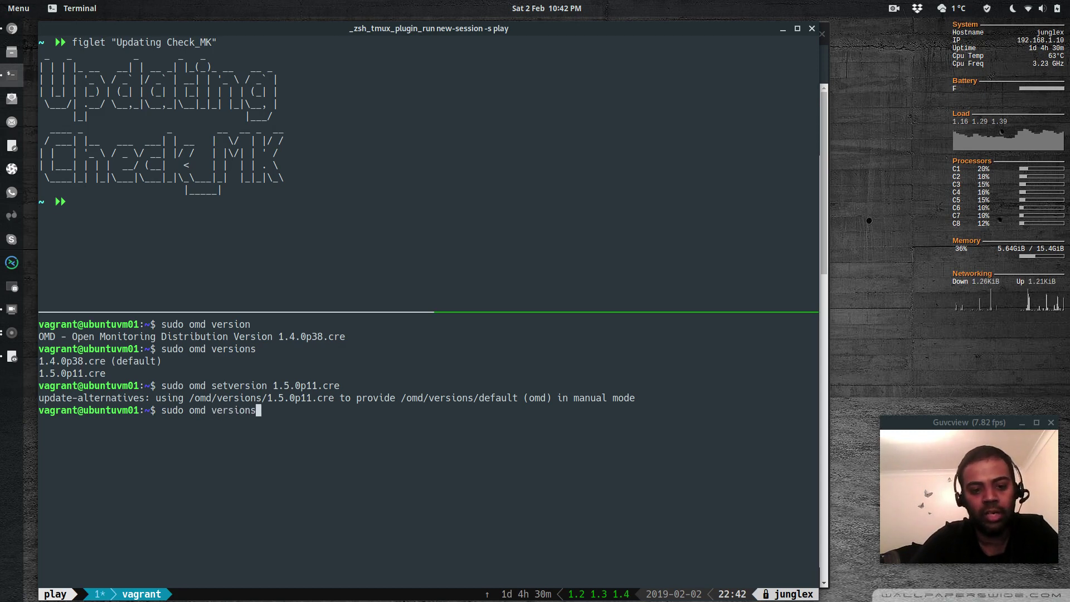
key(Return)
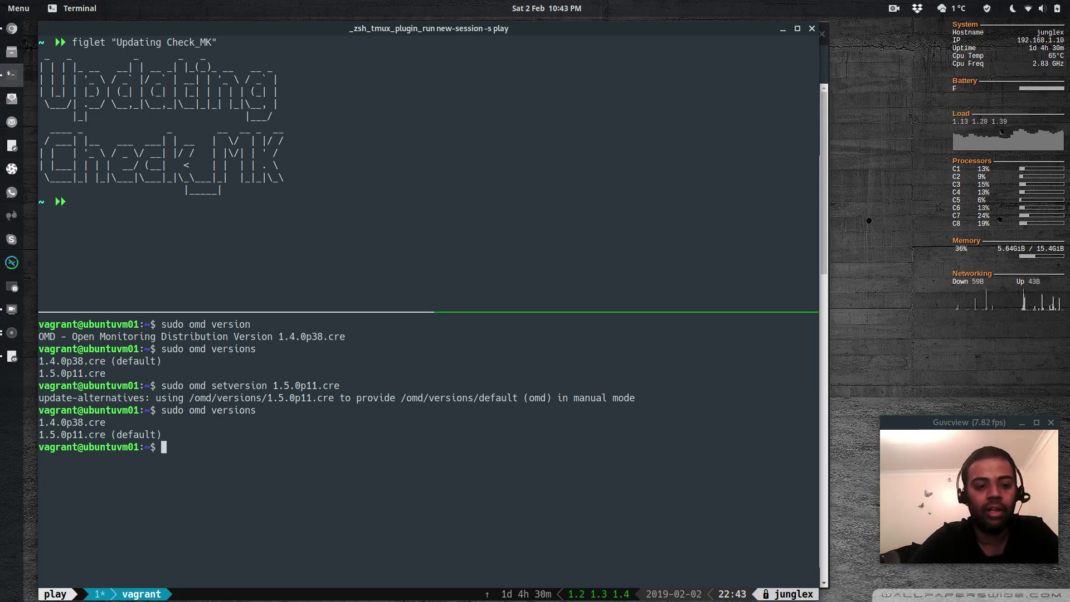
Step: Create site3 on version 1.4.0p38.cre with sudo omd -V 1.4.0p38.cre create site3
text(sudo omd )
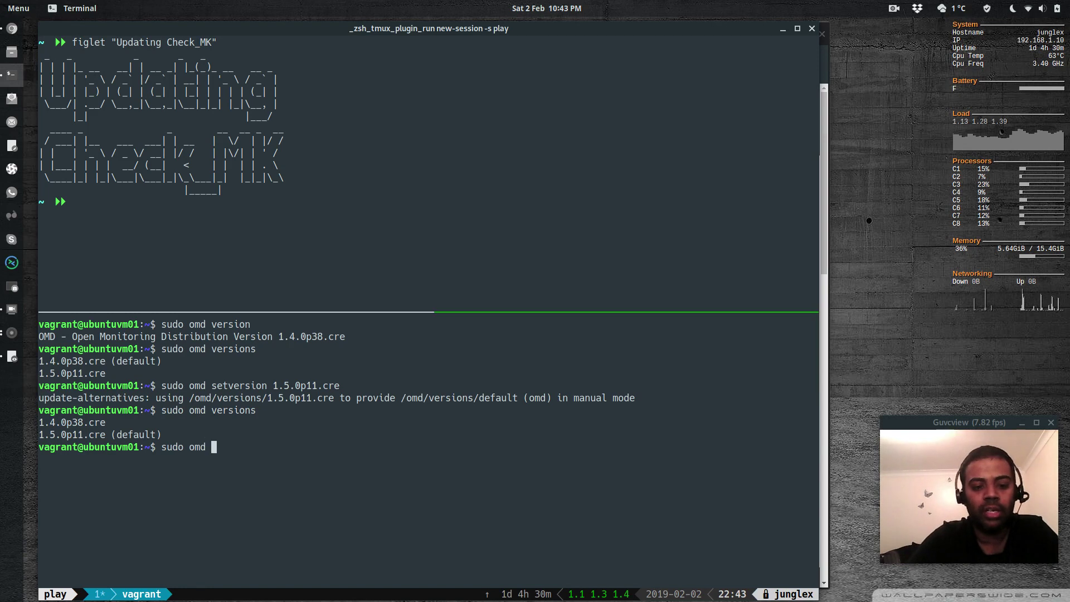
text(-V)
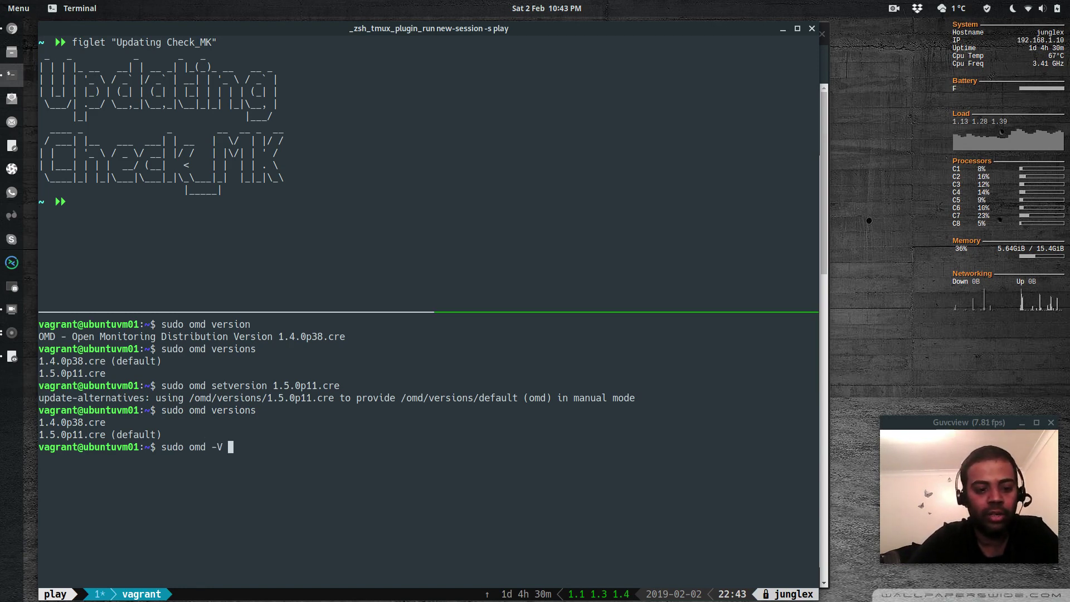
text( 1.4.)
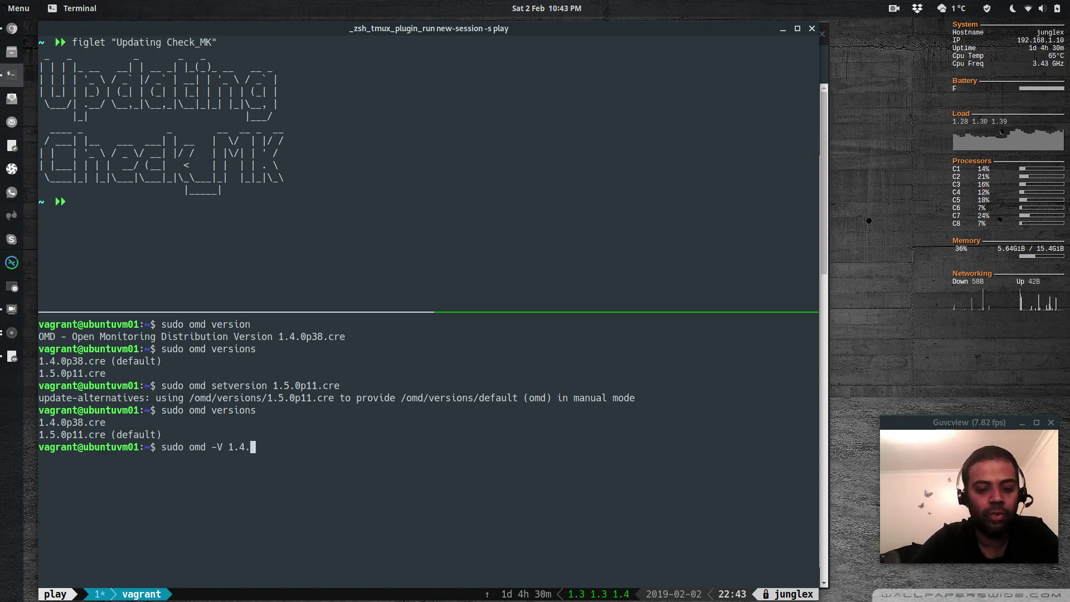
text(0p38.)
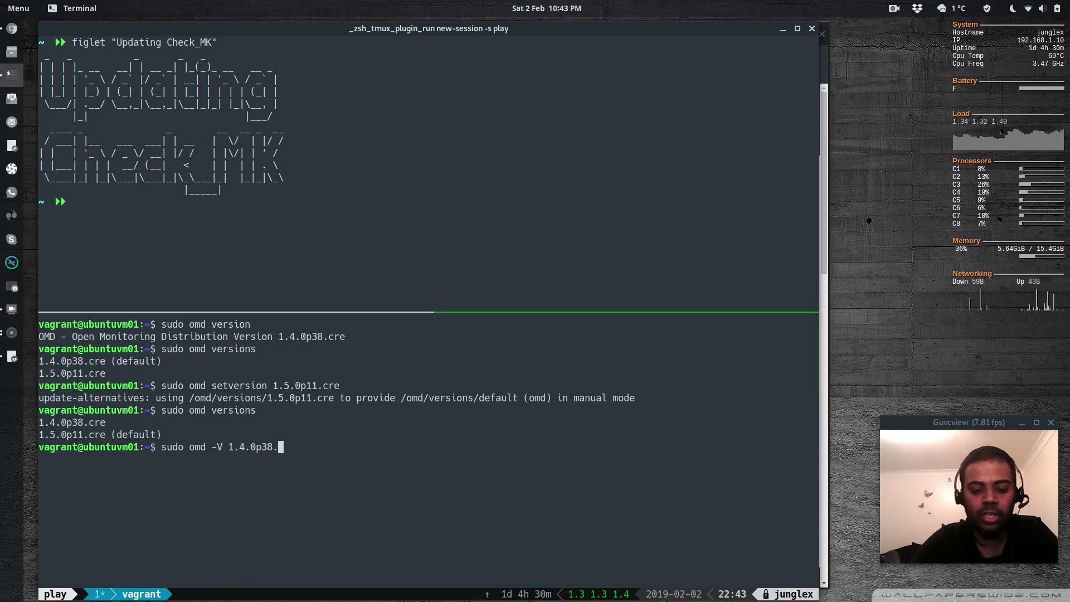
text(cre create site)
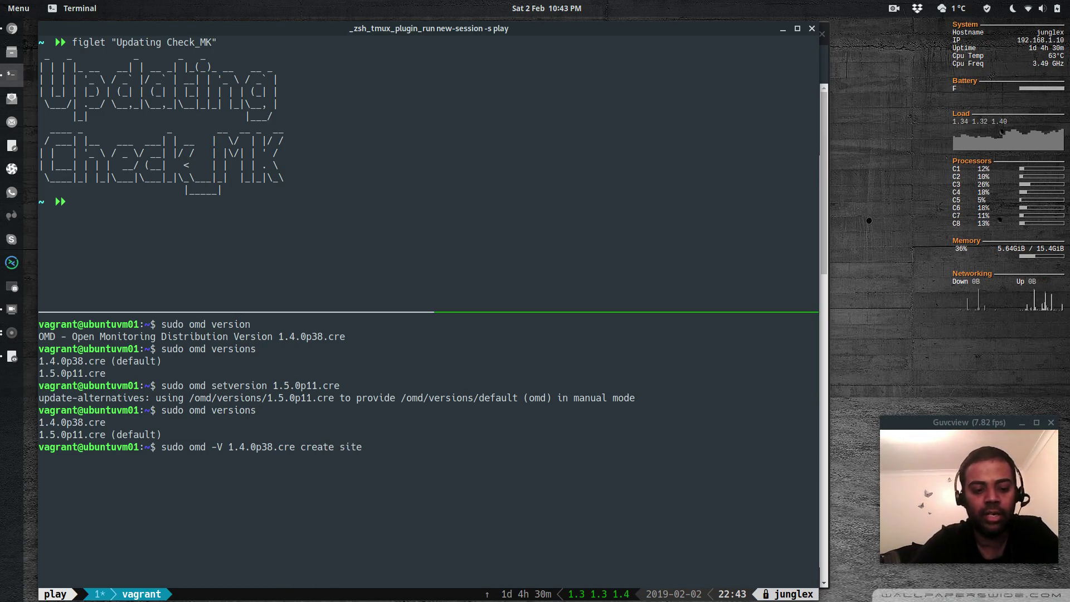
text(3)
key(Return)
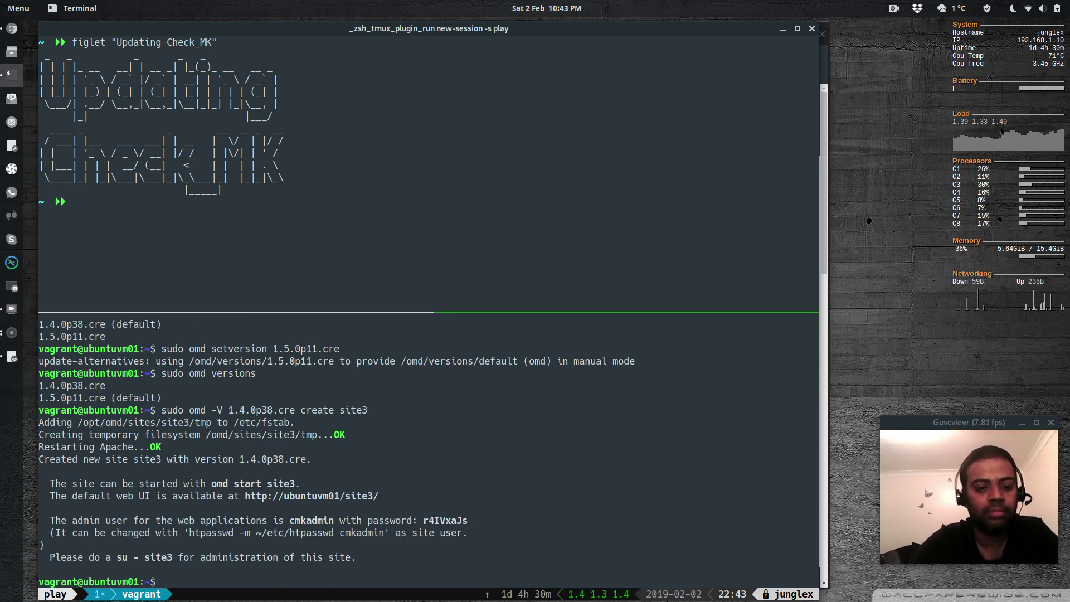
Step: Clear the pane, list all OMD sites, and select site3 in the output
text(clear)
key(Return)
text(su)
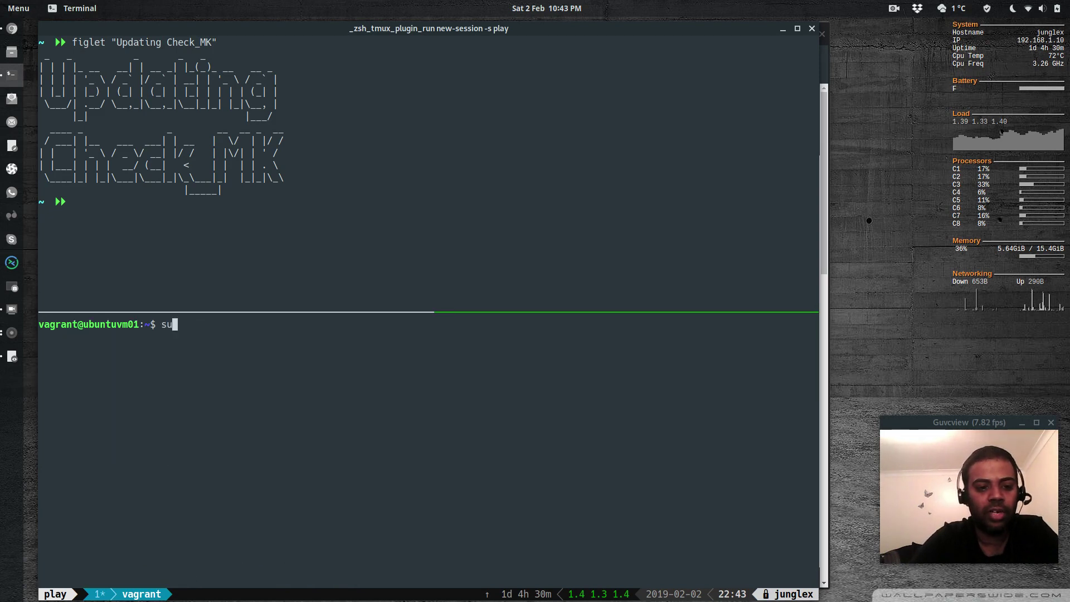
text(do omd sites)
key(Return)
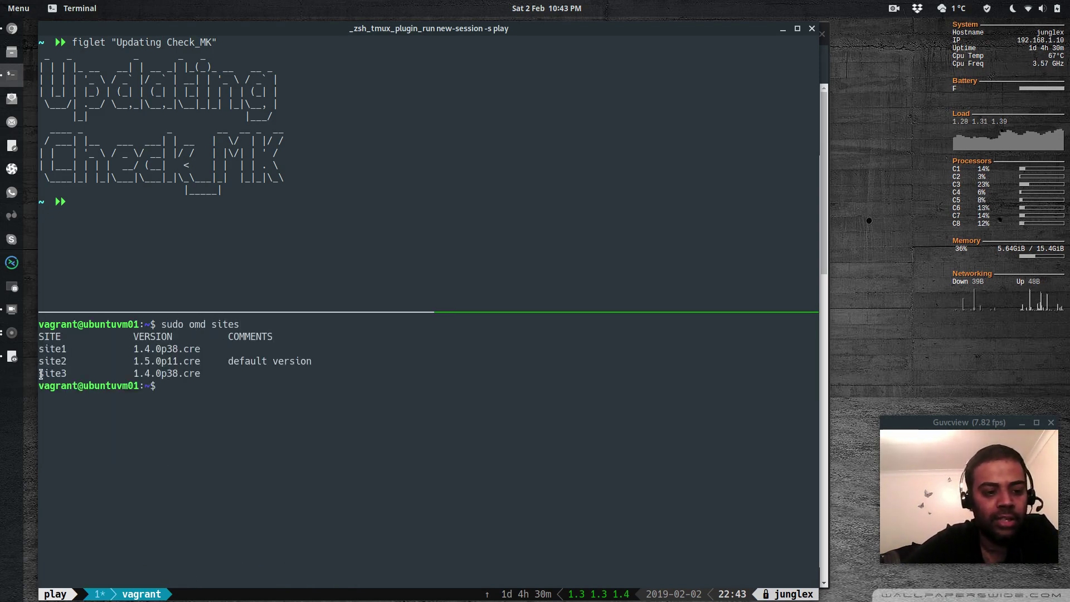
drag(41, 374, 67, 374)
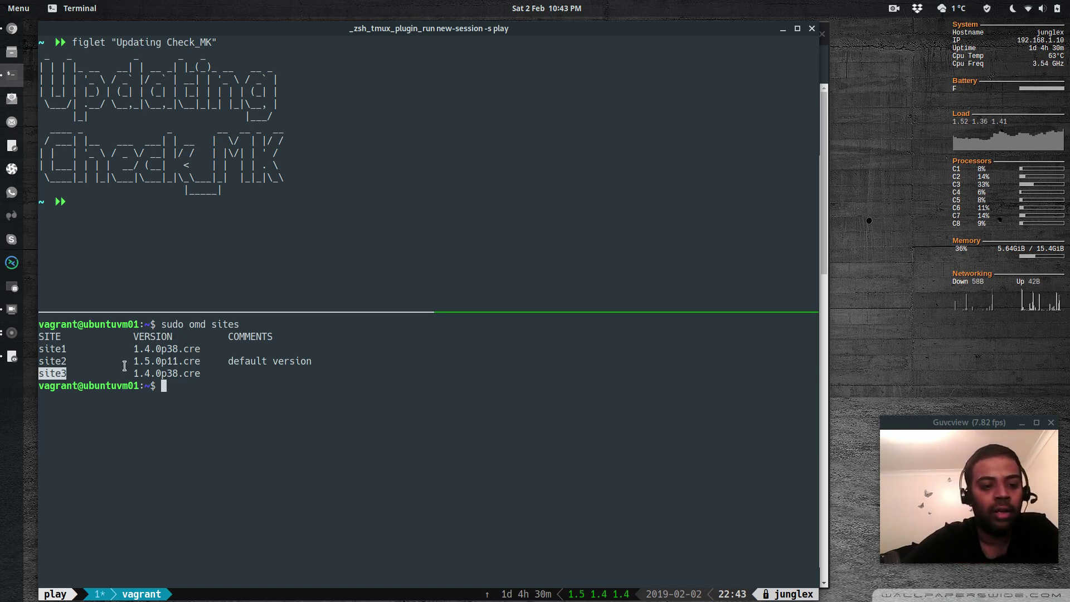
Step: Remove site3 with sudo omd rm site3, confirming with yes
text(sudo )
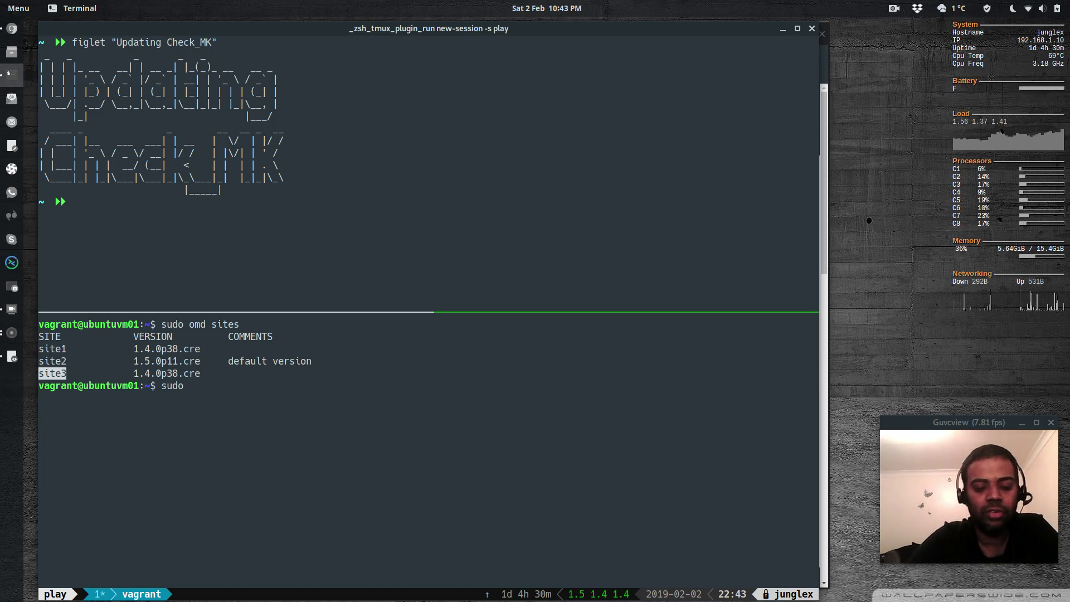
text(omd rm )
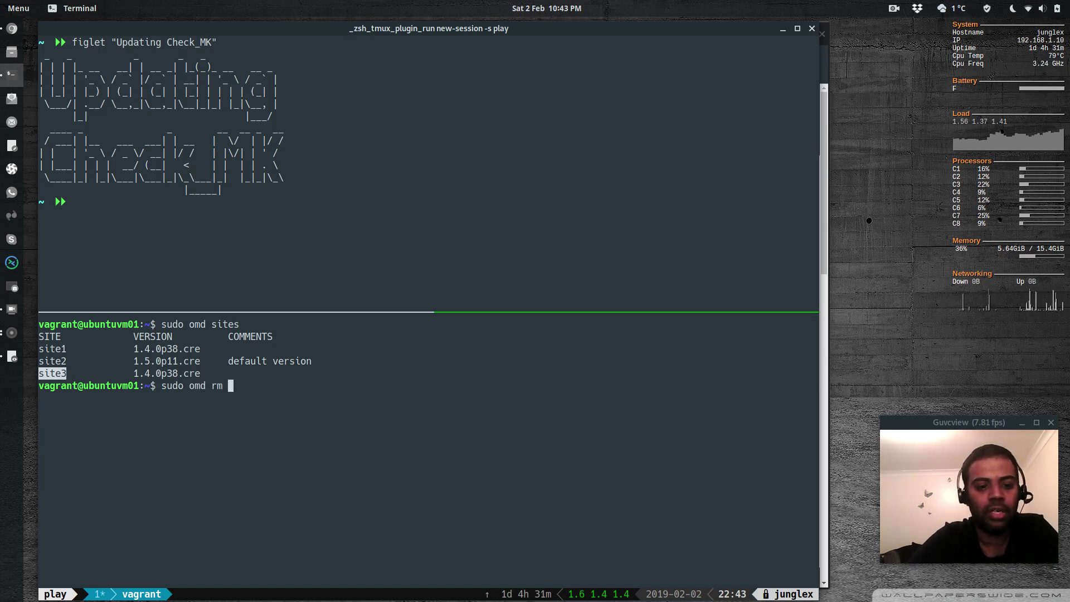
text(site3)
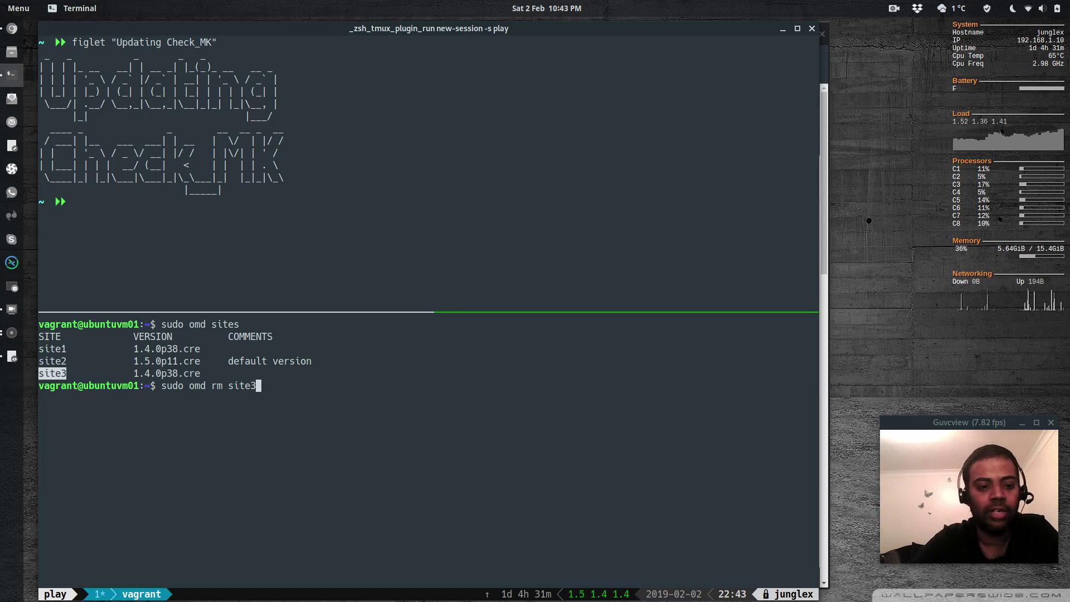
key(Return)
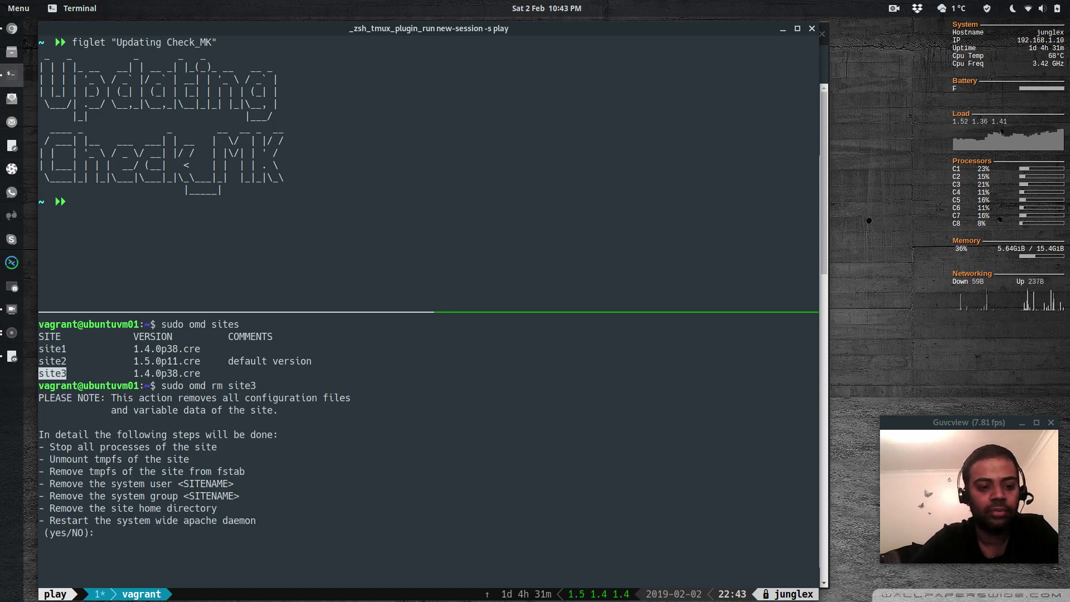
text(yes)
key(Return)
Step: Clear the pane and list the remaining OMD sites
text(clear)
key(Return)
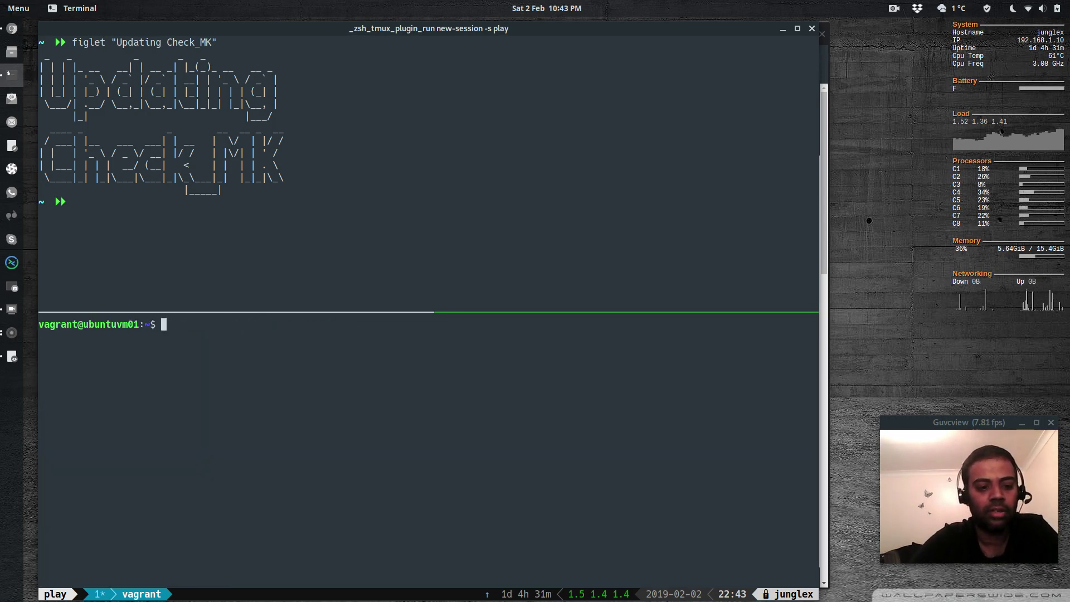
text(sudo omd stie)
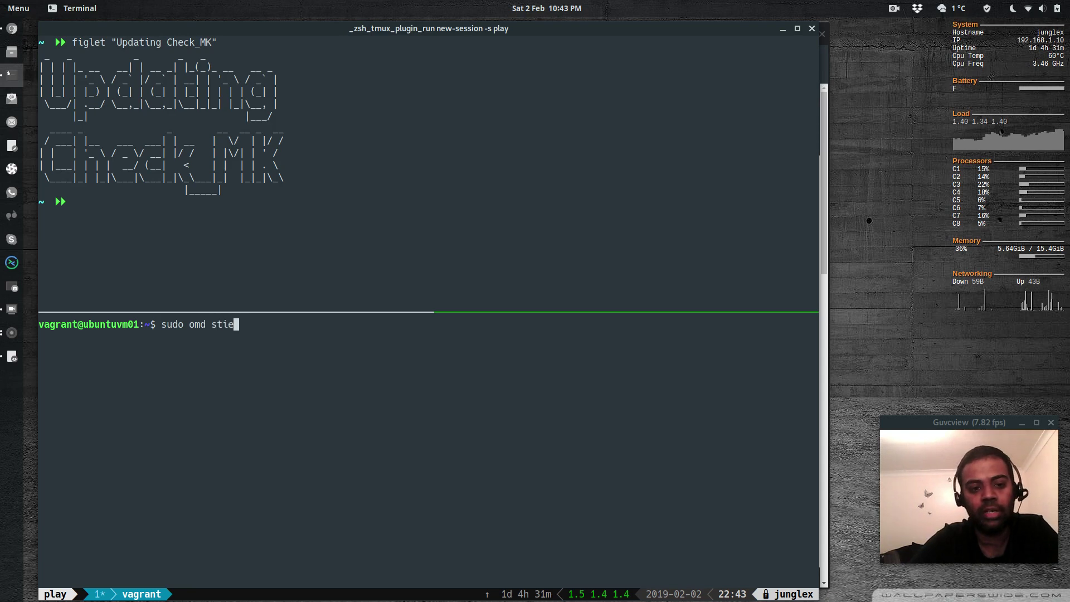
key(BackSpace)
key(BackSpace)
key(BackSpace)
text(ites)
key(Return)
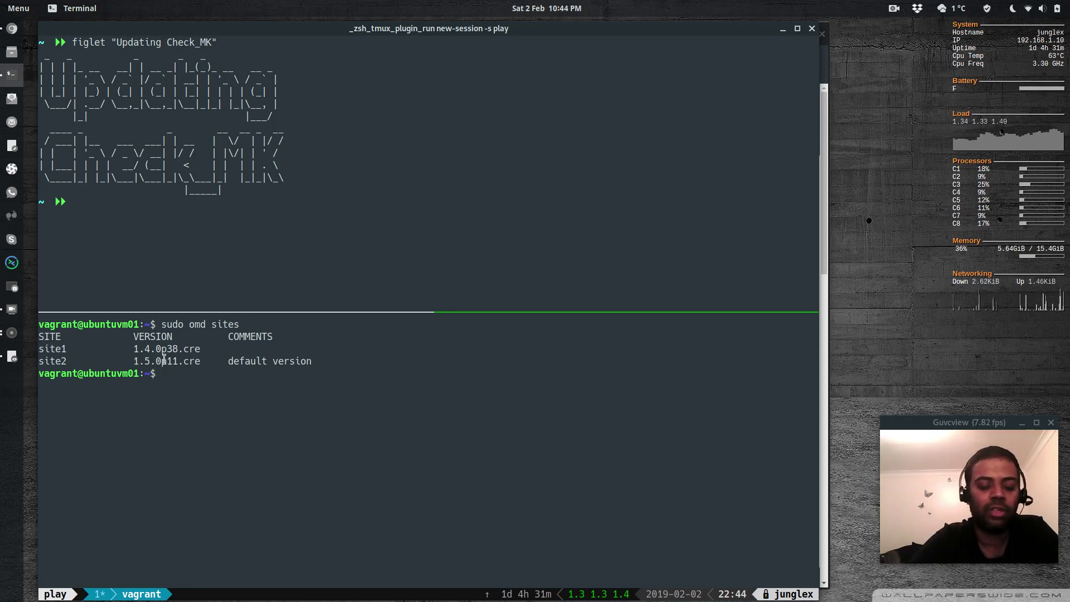
Step: Check site1's services with sudo omd status site1
text(sudo omd update)
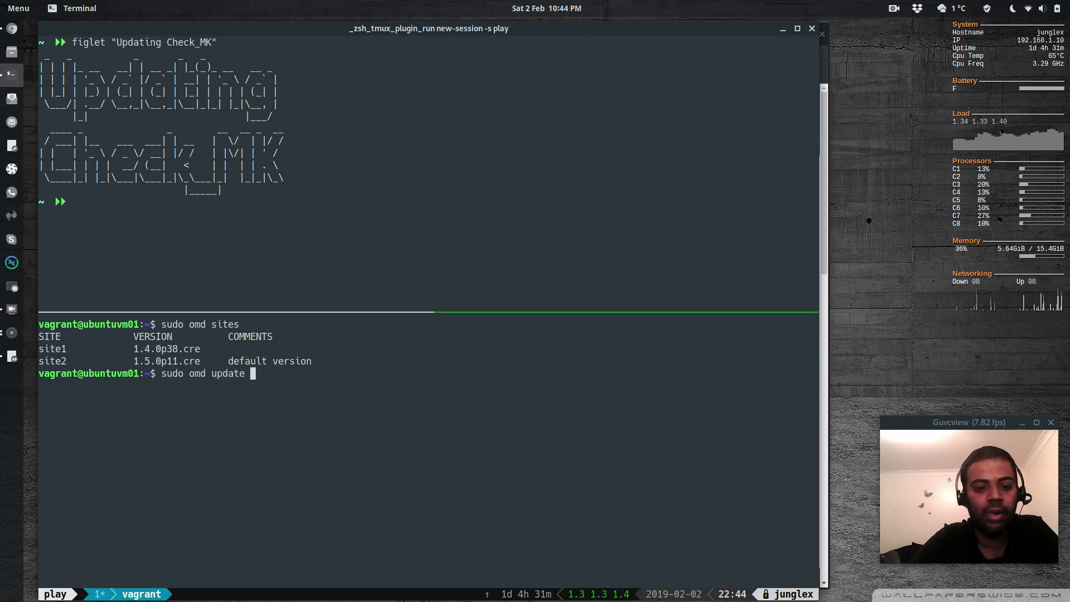
text( site)
key(BackSpace)
key(BackSpace)
key(BackSpace)
key(BackSpace)
text(site1)
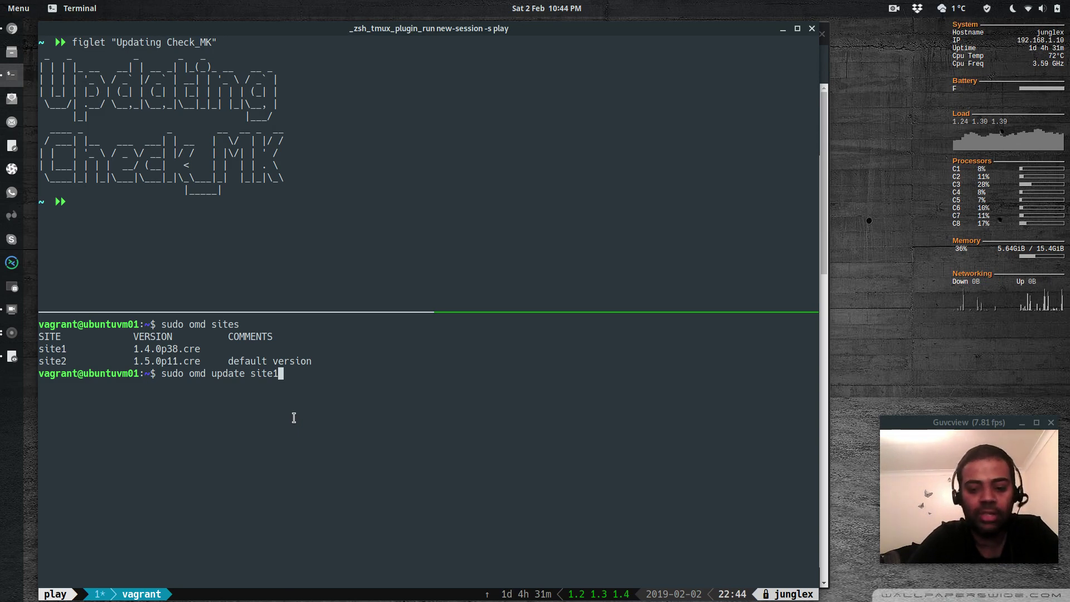
key(BackSpace)
key(BackSpace)
key(BackSpace)
key(BackSpace)
key(BackSpace)
key(BackSpace)
key(BackSpace)
key(BackSpace)
key(BackSpace)
key(BackSpace)
key(BackSpace)
key(BackSpace)
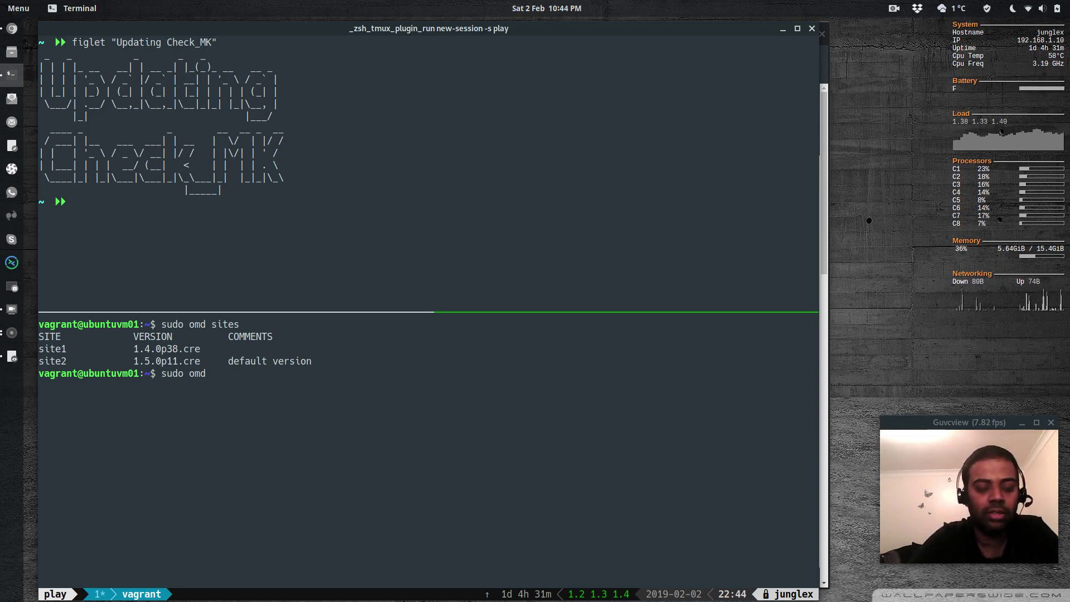
text(status sit)
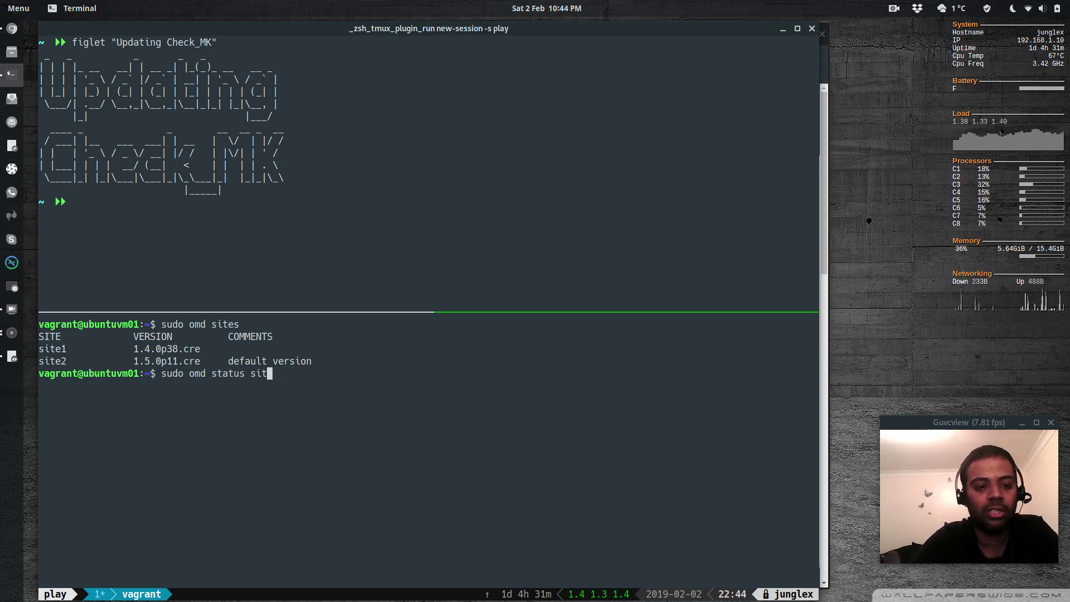
text(e1)
key(Return)
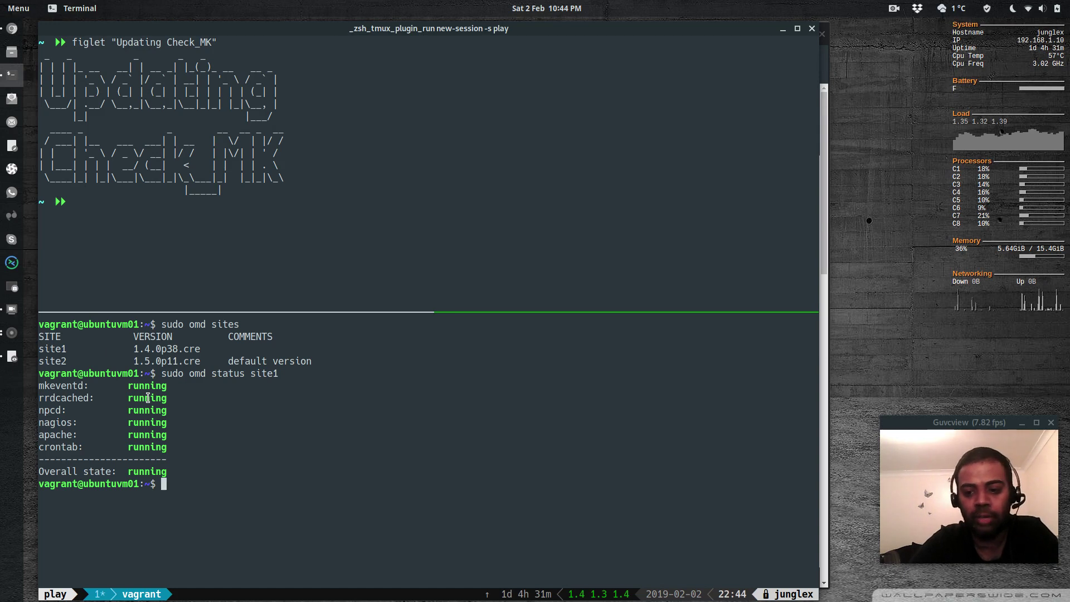
Step: Clear the pane and try sudo omd update site1, which is refused while running
text(clear)
key(Return)
text(sudo omd u)
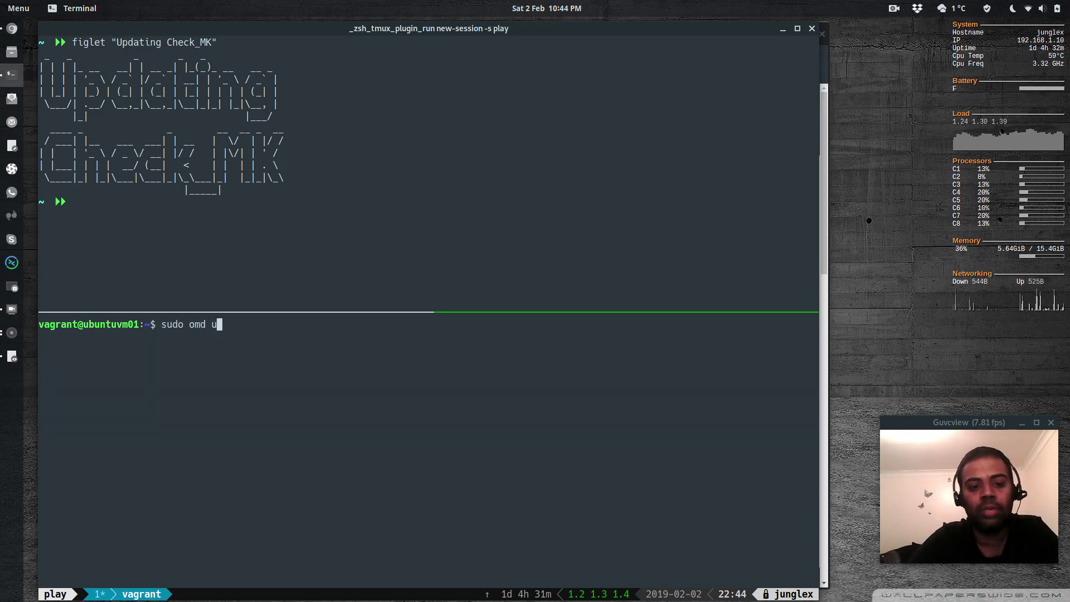
text(pdate site1)
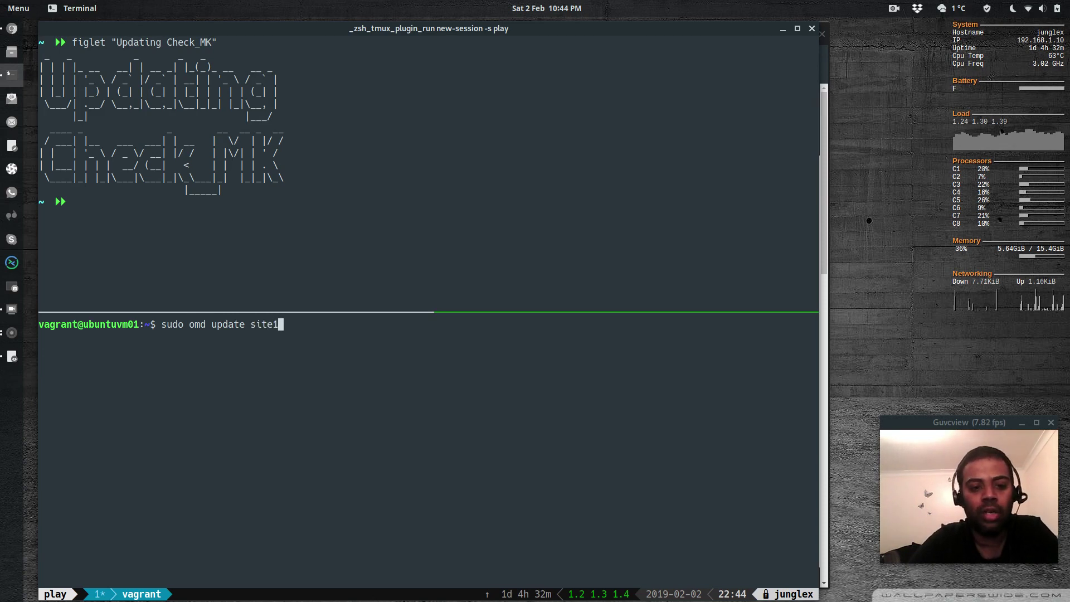
key(Return)
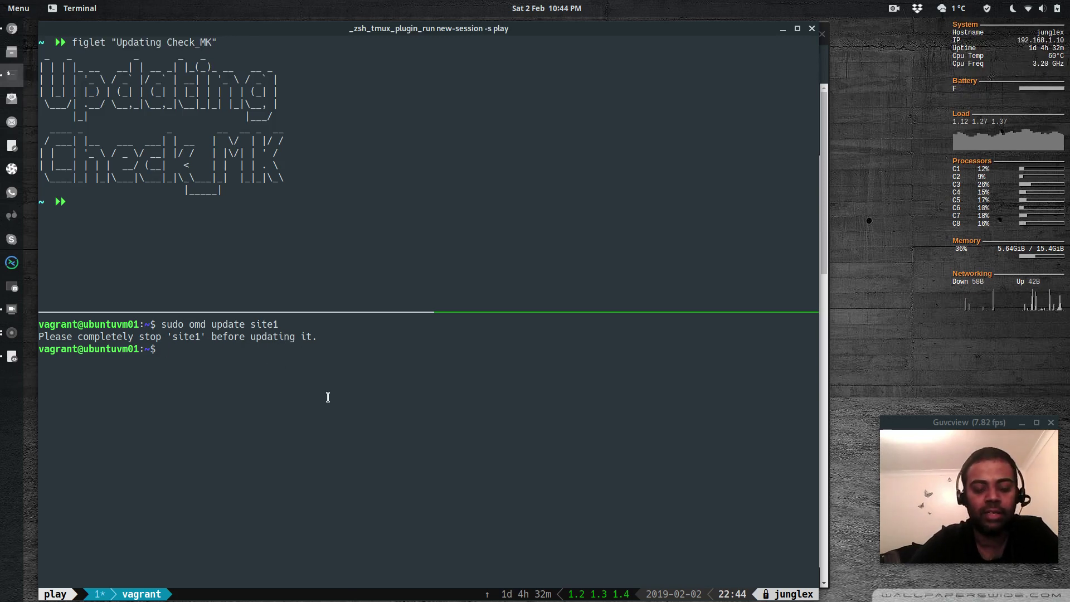
Step: Stop site1 with sudo omd stop site1 and recall the update command
text(sudo omd)
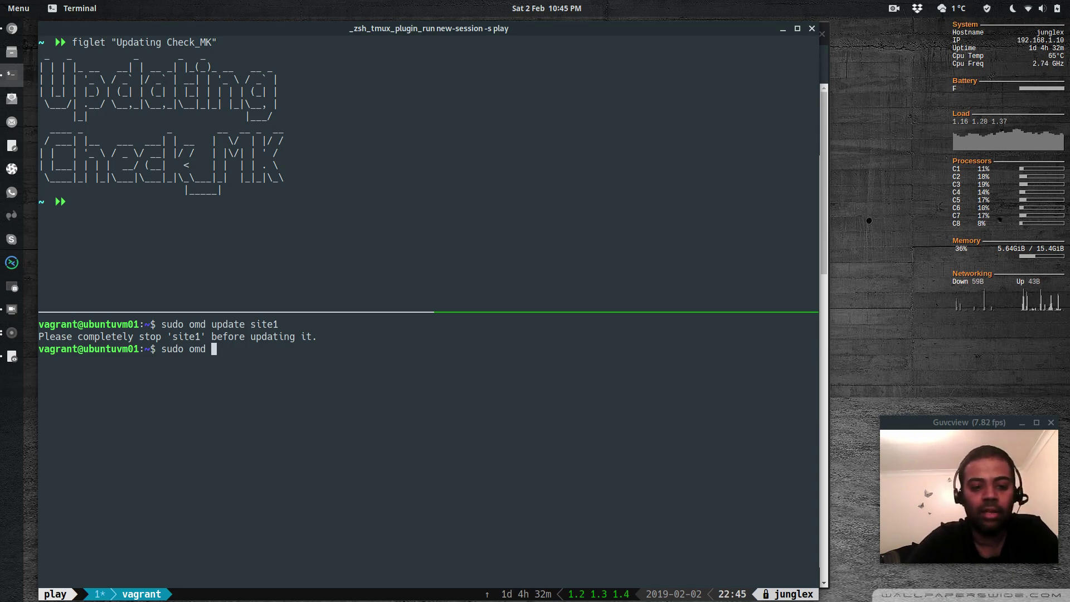
text(stop site)
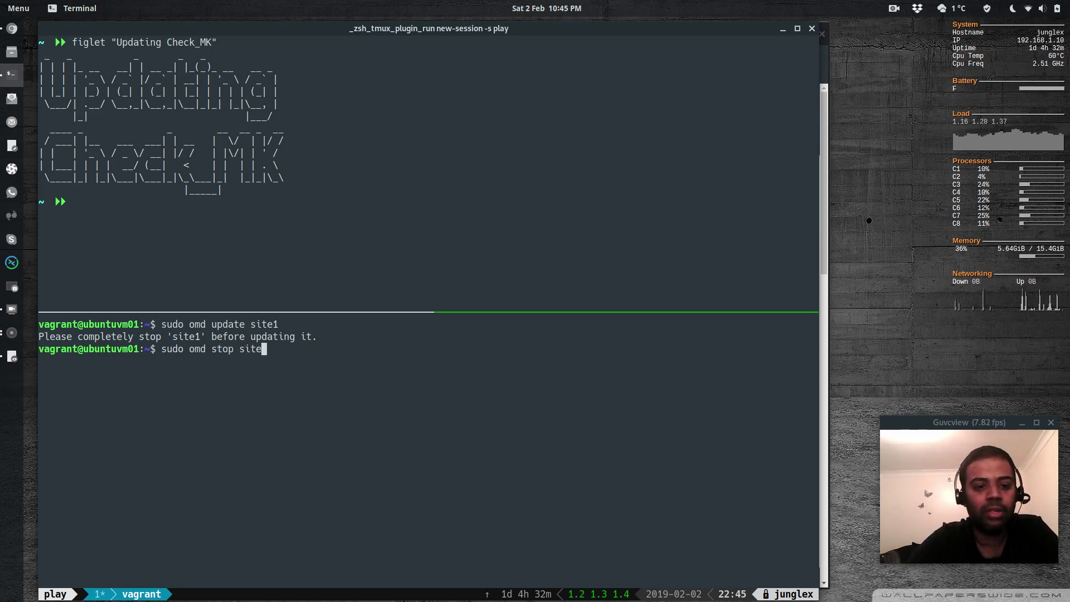
text(1)
key(Return)
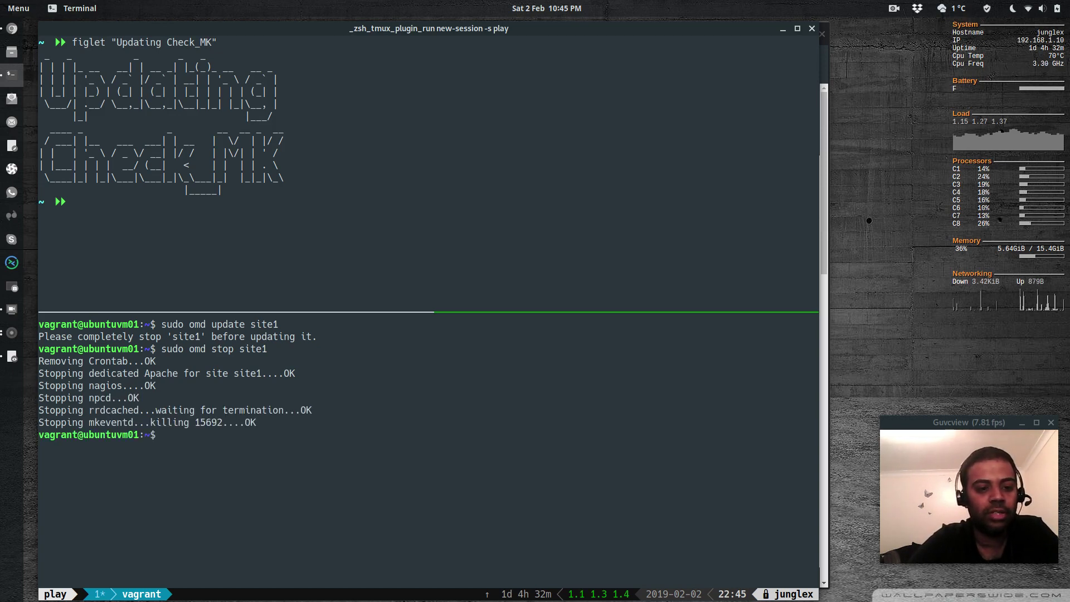
key(Up)
key(Up)
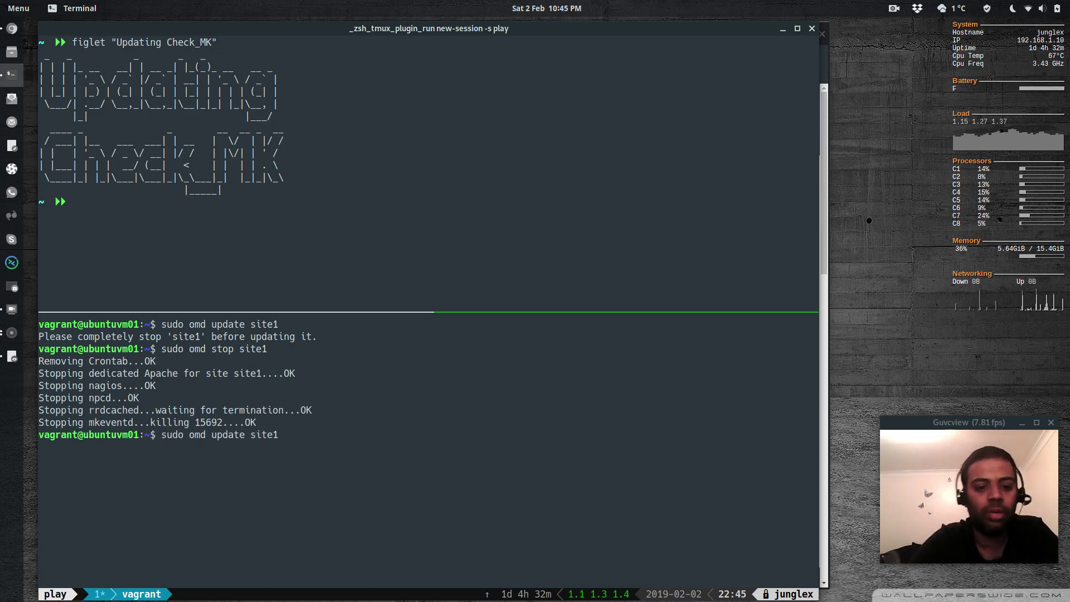
Step: Run 'sudo omd update site1' and confirm the upgrade from 1.4.0p38.cre to 1.5.0p11.cre
key(Return)
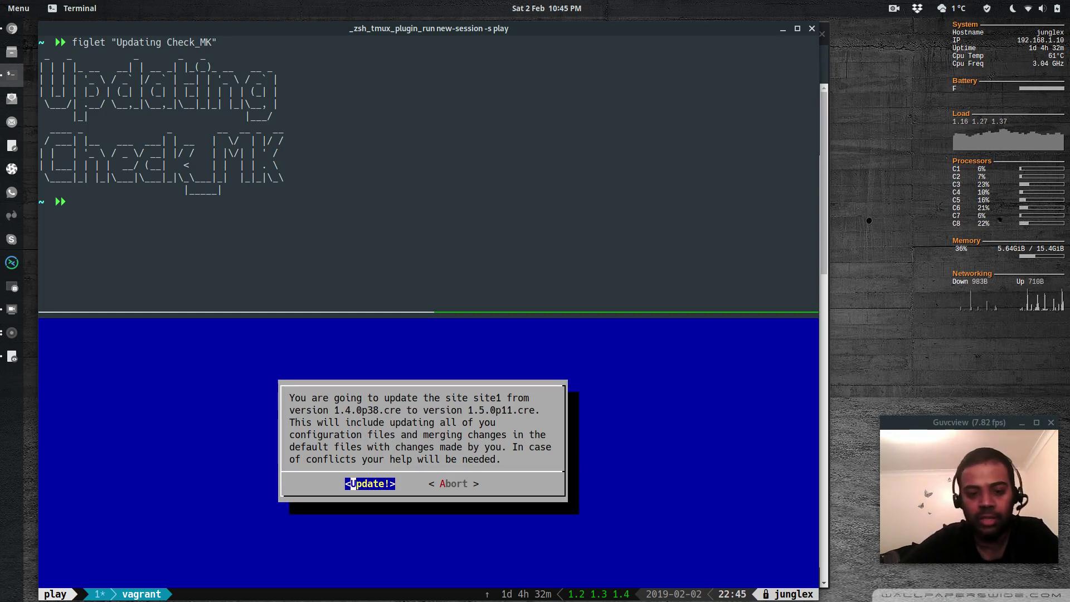
key(Return)
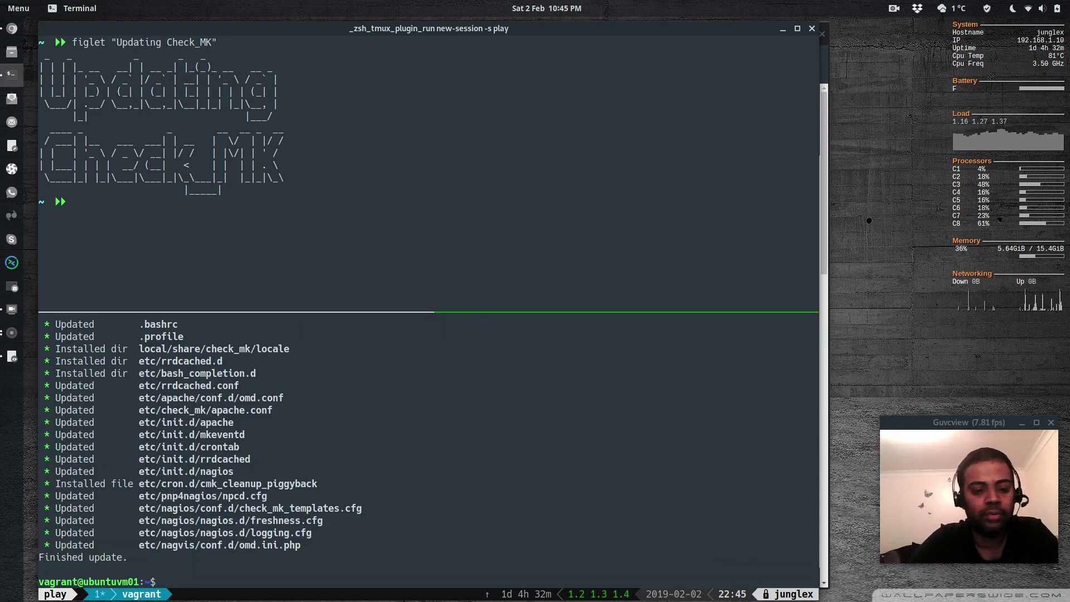
Step: Clear the screen and list the sites with 'sudo omd sites', showing both on 1.5.0p11.cre
key(ctrl+l)
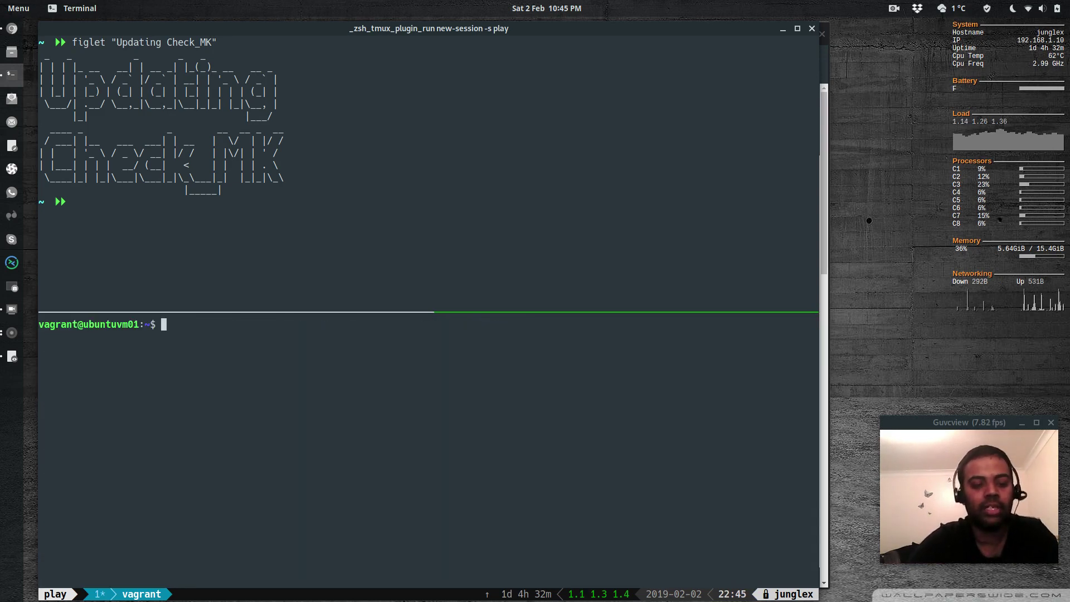
text(sudo omd )
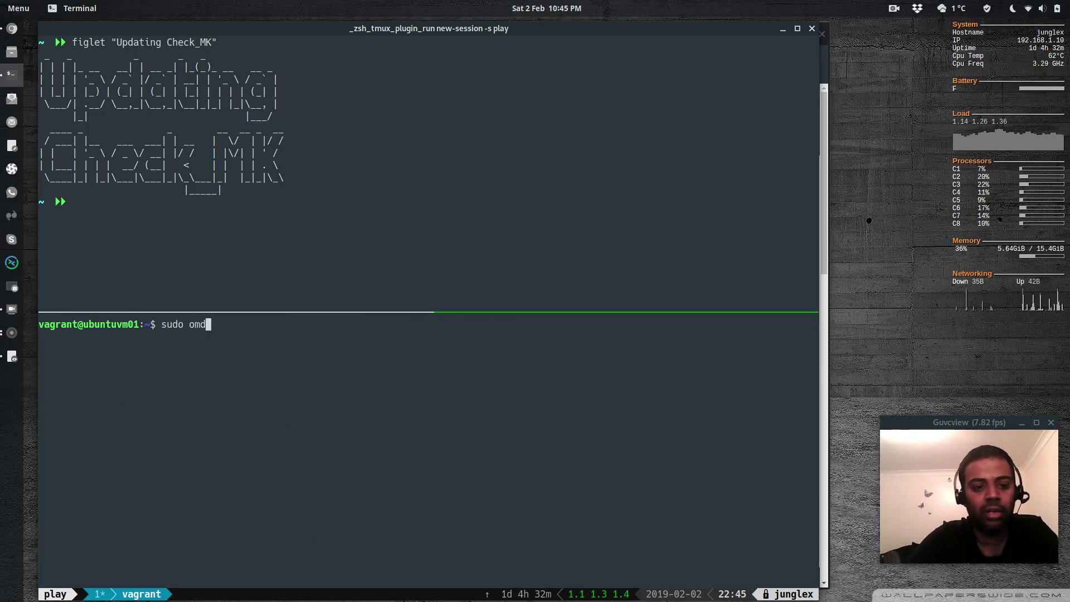
text(sites)
key(Return)
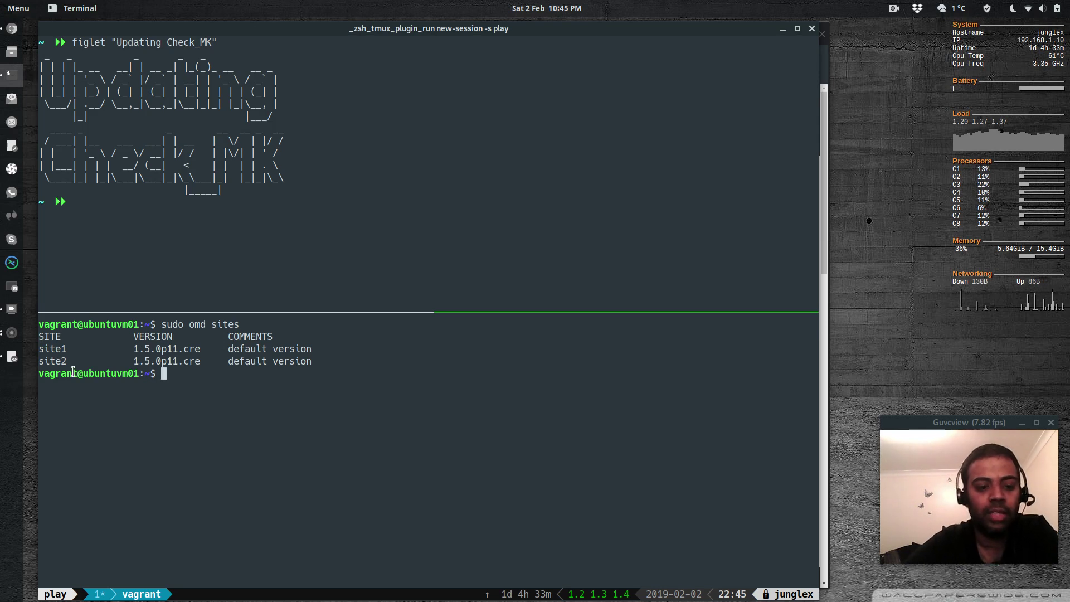
Step: List installed versions with 'sudo omd versions', noting 1.4.0p38.cre is still available
text(sudo om)
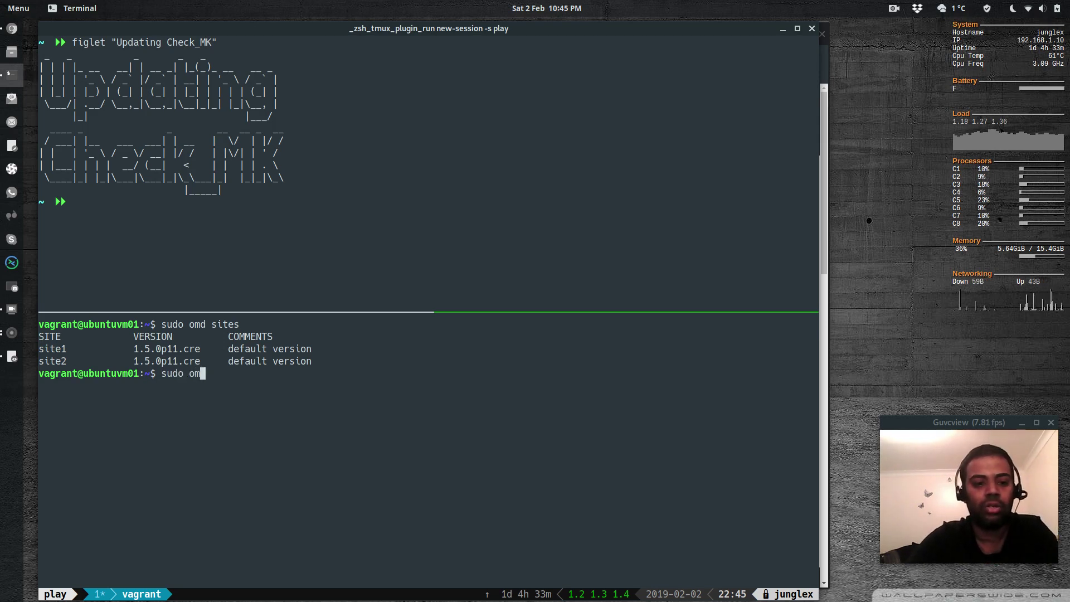
text(d versions)
key(Return)
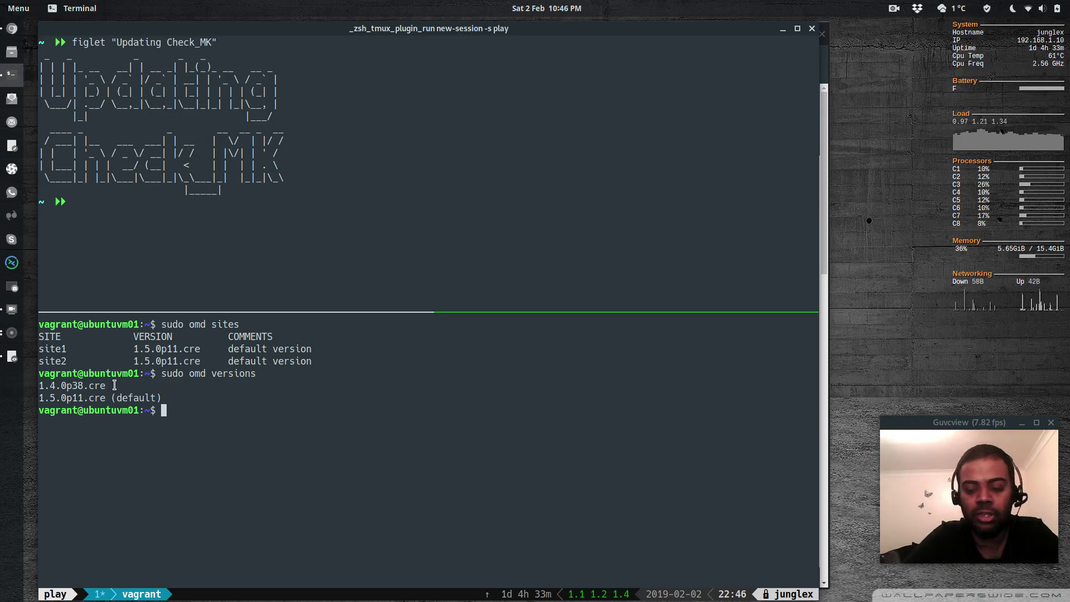
drag(115, 385, 38, 382)
click(281, 419)
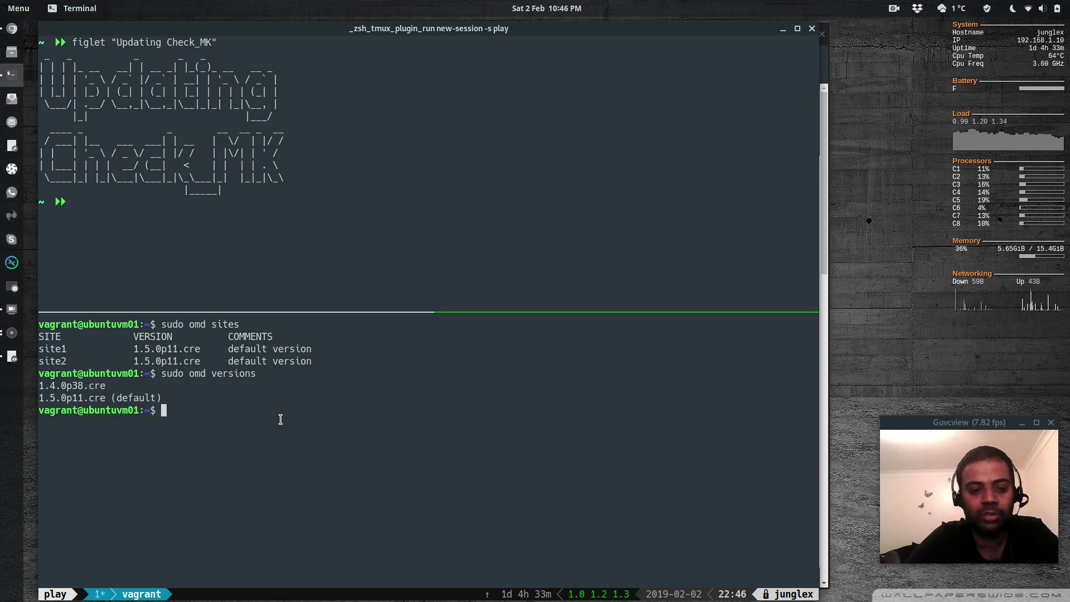
Step: Downgrade site1 from 1.5.0p11.cre to 1.4.0p38.cre with 'sudo omd update site1', then clear the screen
text(sud)
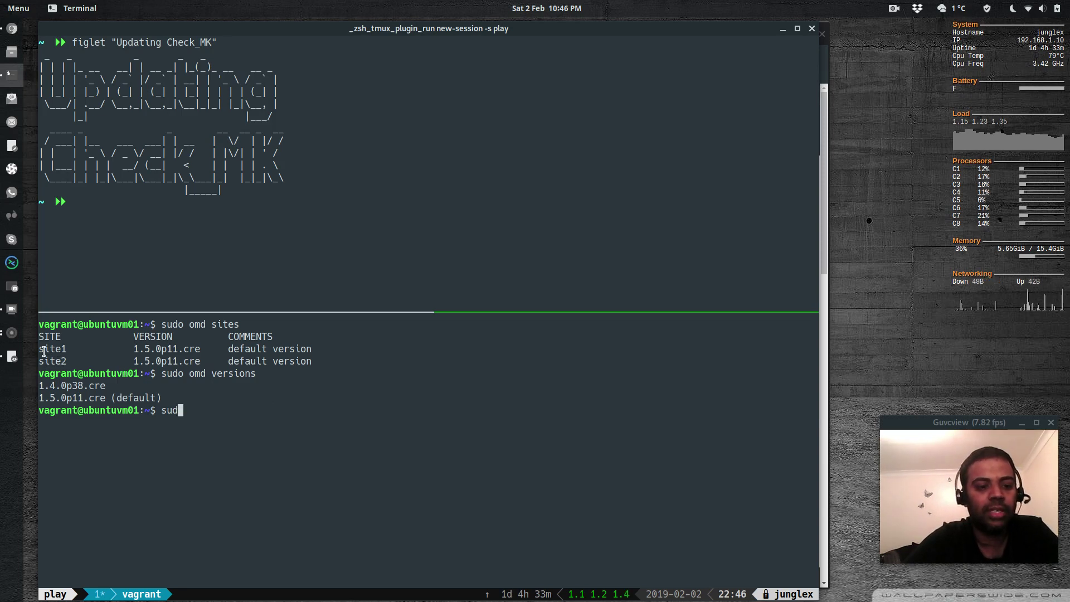
drag(39, 349, 64, 349)
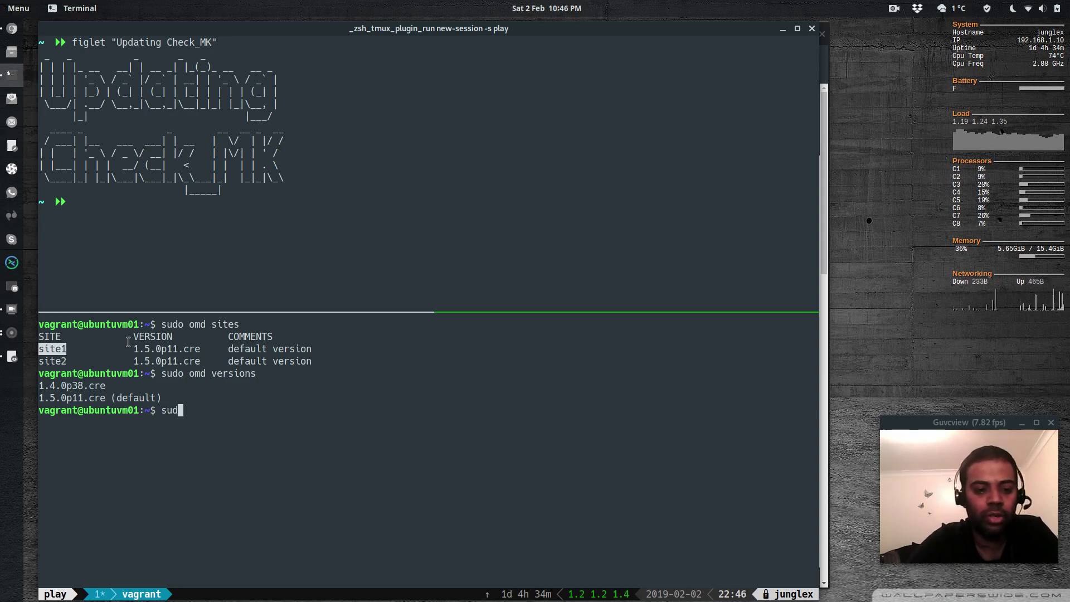
text(o omd update s)
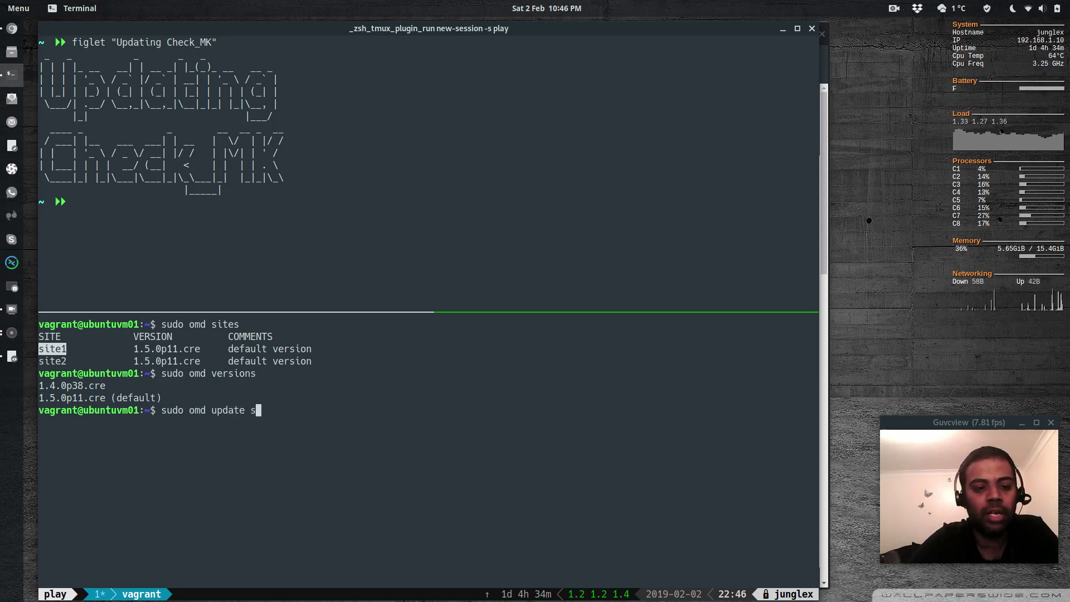
text(ite1)
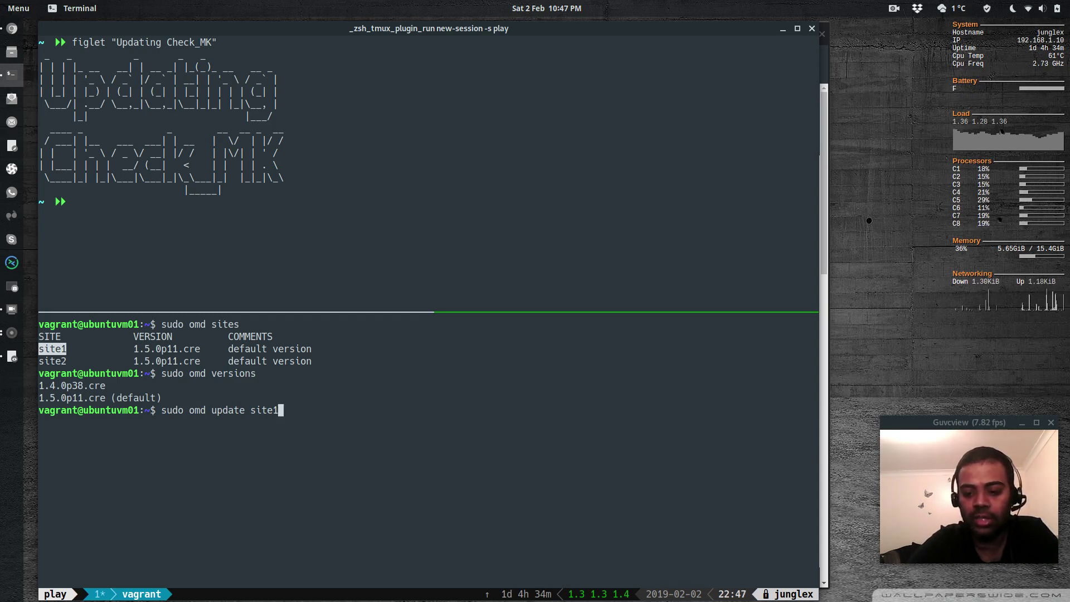
key(Return)
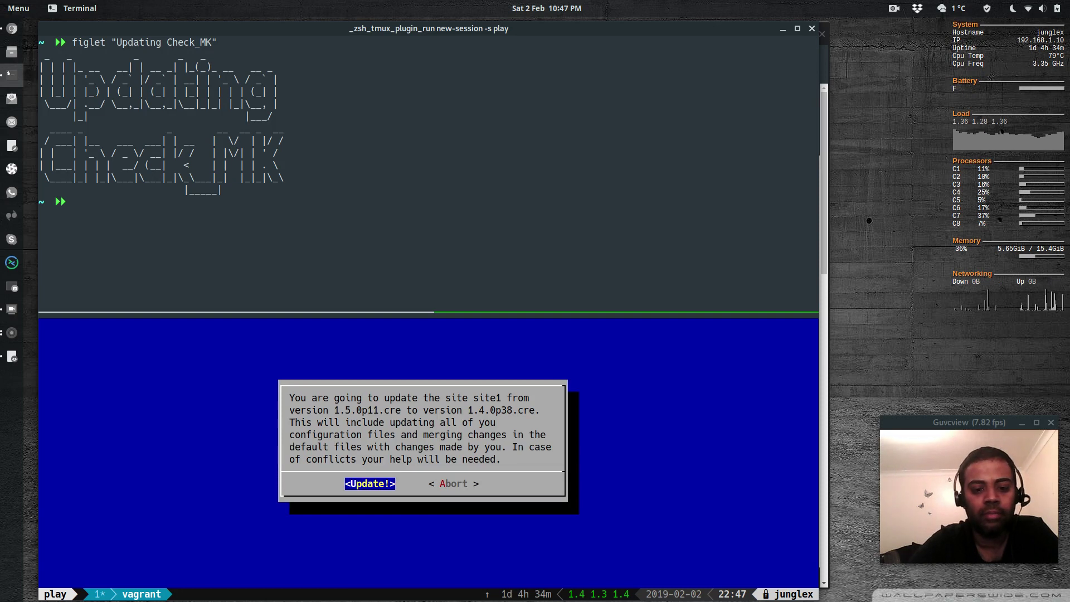
key(Return)
text(clear)
key(Return)
Step: Run 'sudo omd sites' to confirm site1 on 1.4.0p38.cre and site2 on 1.5.0p11.cre
text(sudo omd)
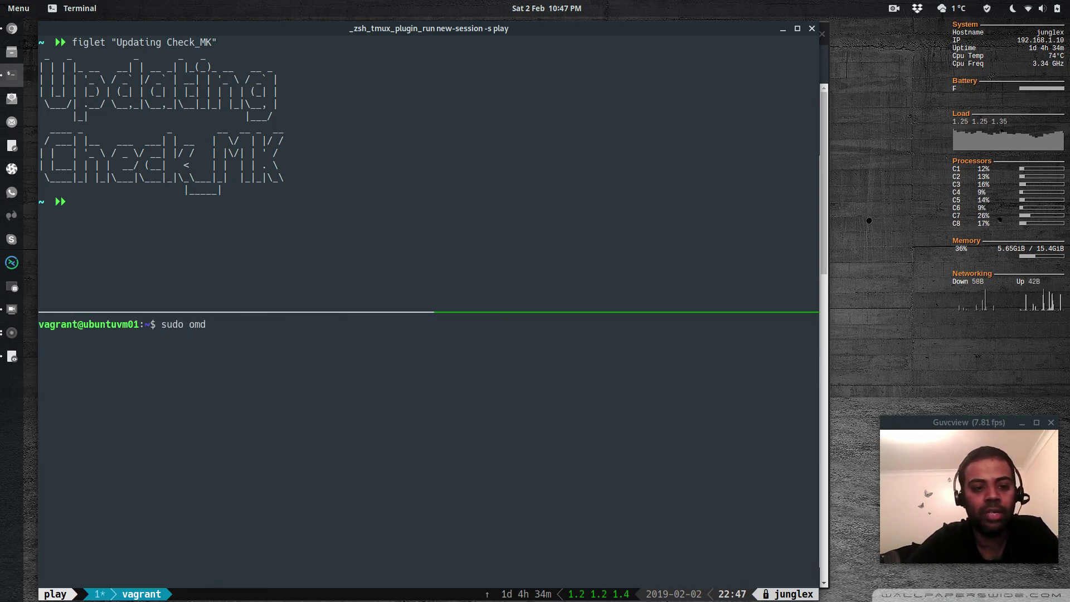
text( sites)
key(Return)
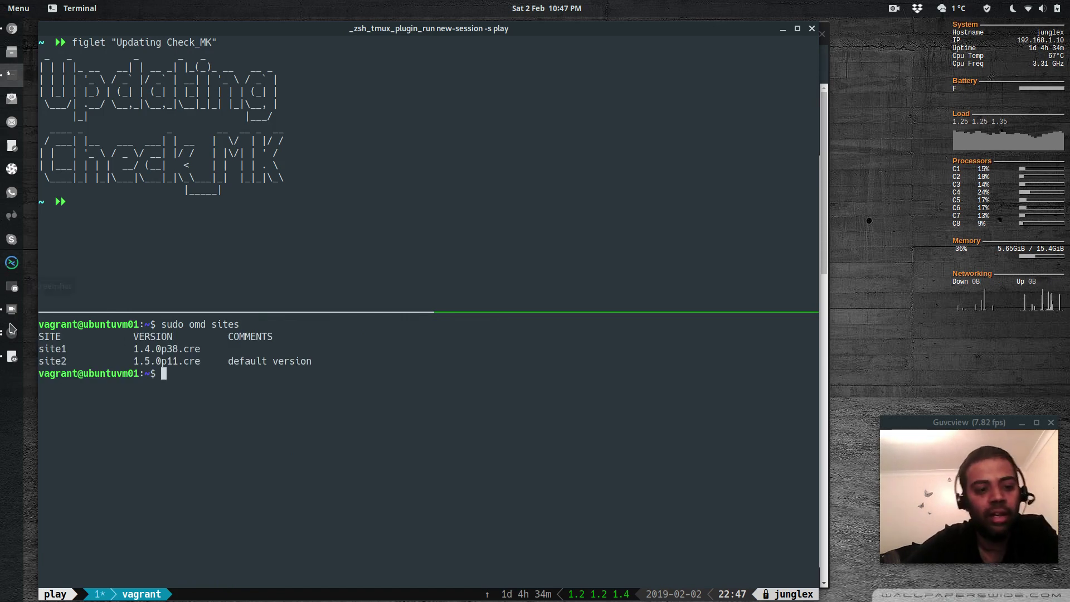